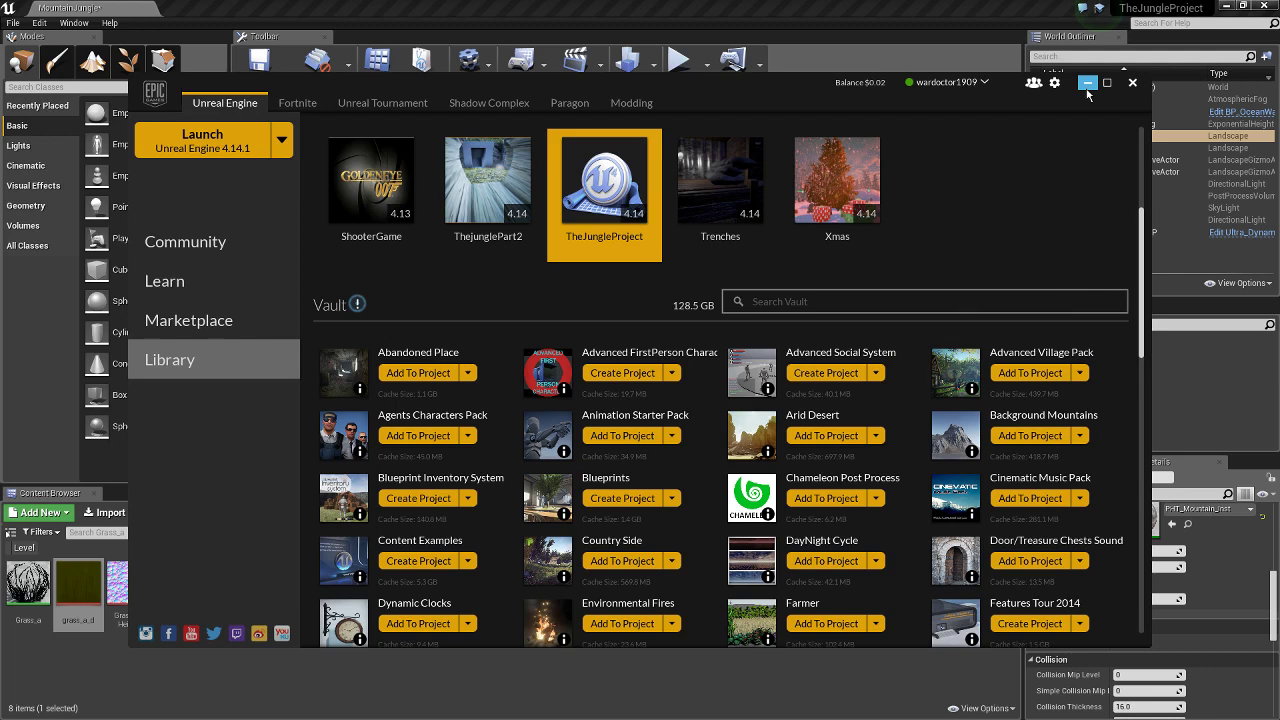
Step: Maximize the Epic Games Launcher, scroll through the Vault assets, then minimize it back to the editor
click(1107, 82)
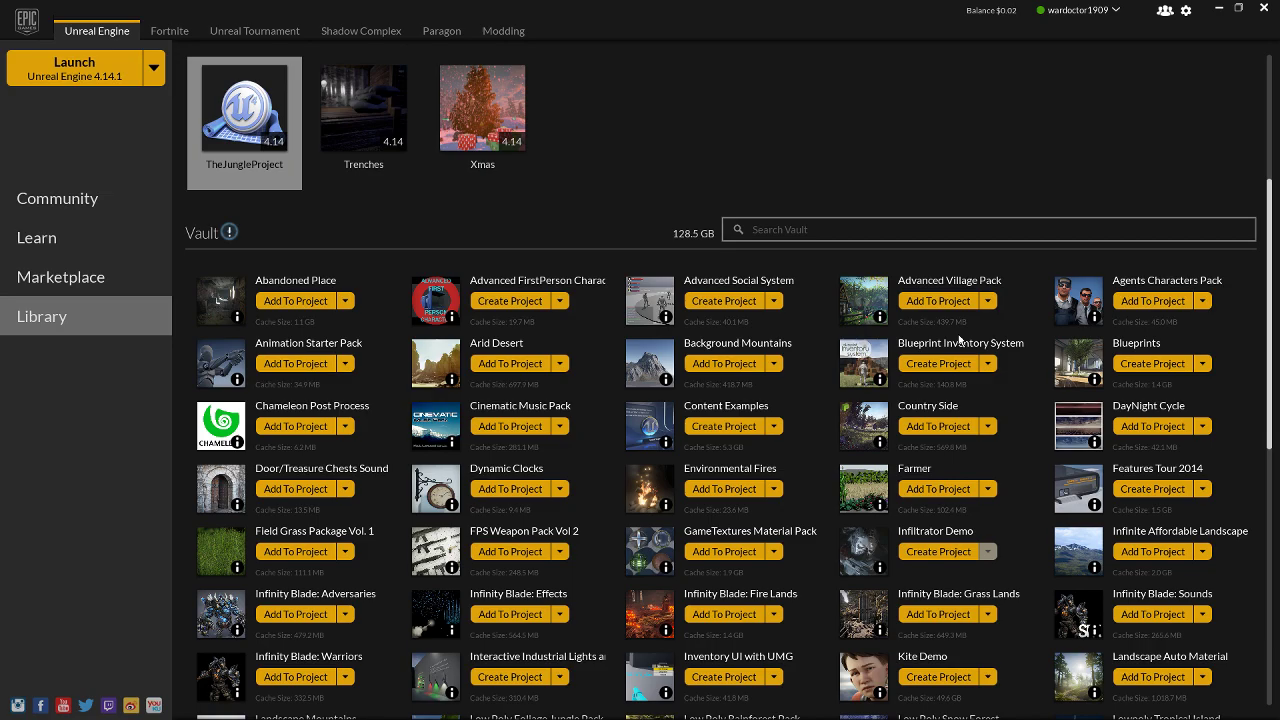
scroll(564, 335, down, 2)
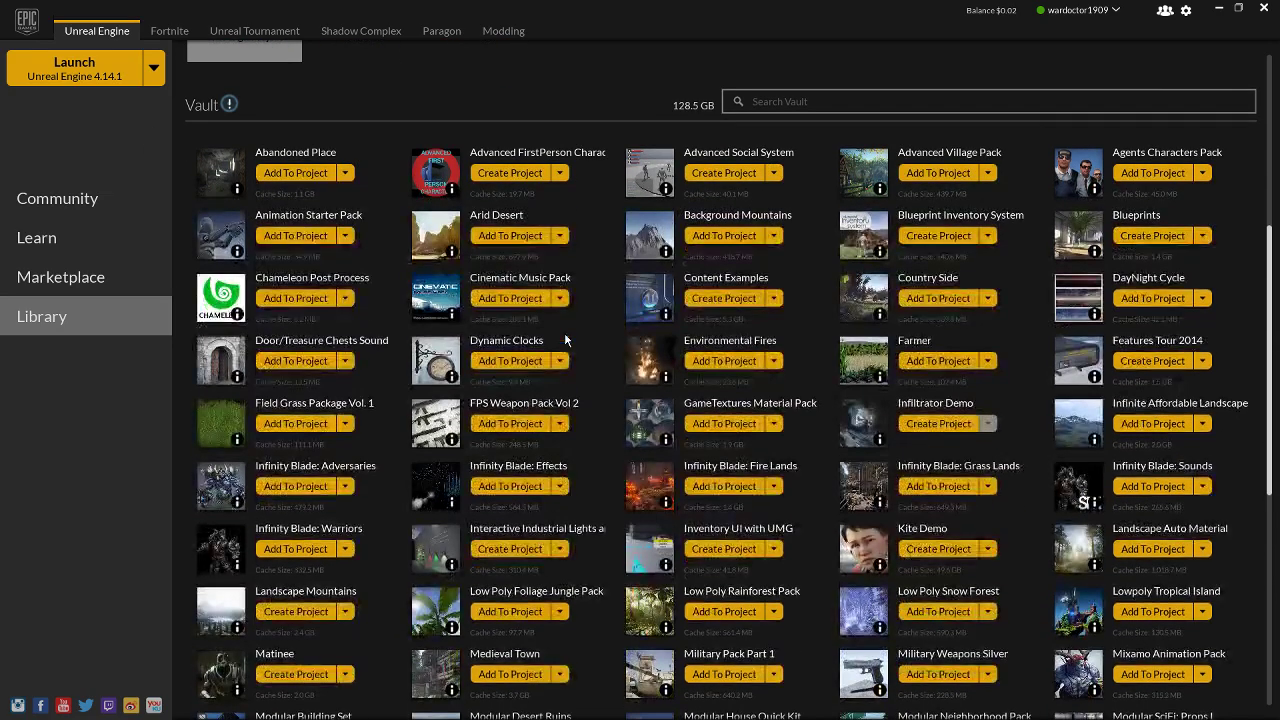
scroll(564, 332, down, 1)
scroll(564, 332, down, 1)
scroll(564, 332, up, 1)
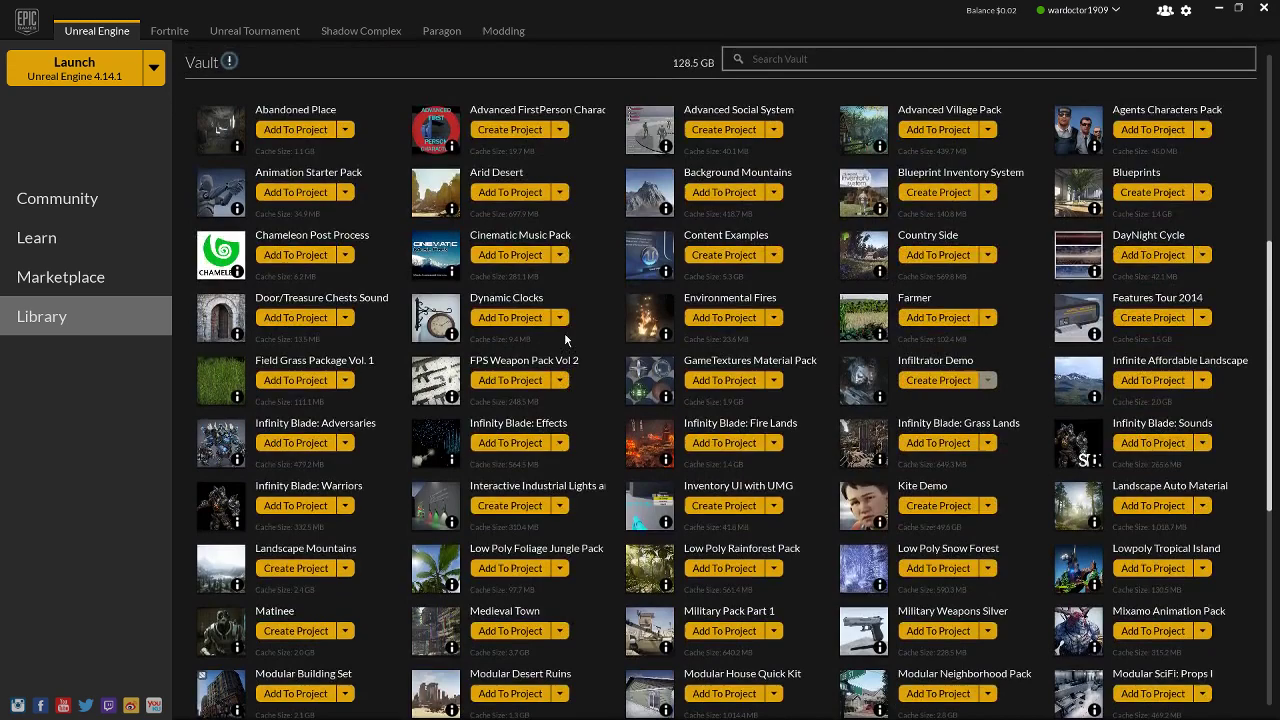
scroll(659, 260, down, 1)
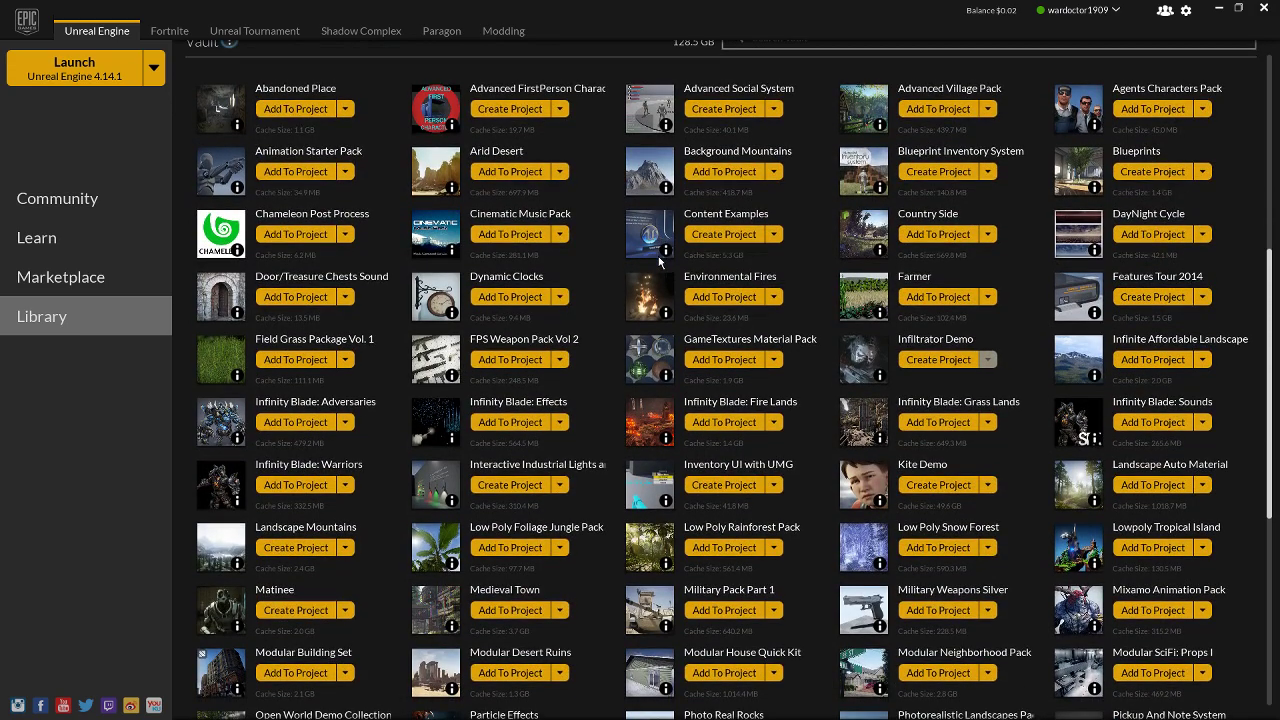
scroll(659, 260, down, 1)
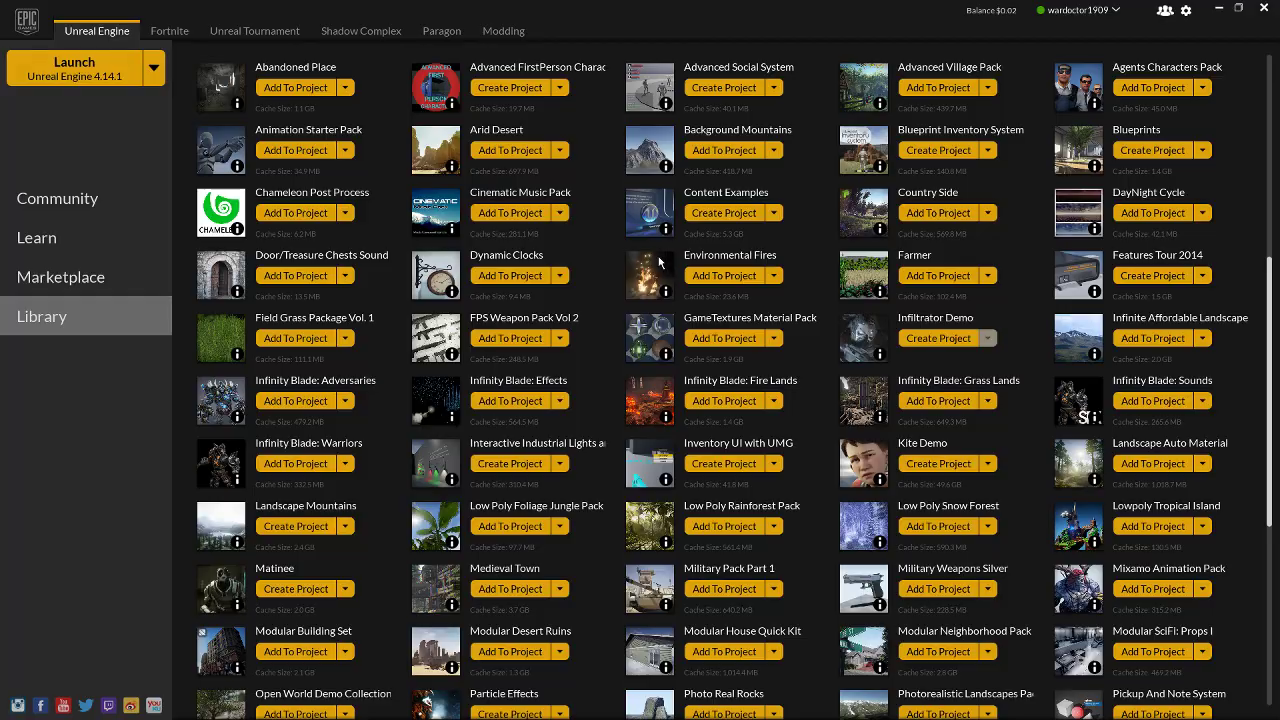
scroll(659, 260, down, 1)
scroll(659, 260, down, 1)
scroll(659, 260, down, 2)
scroll(659, 260, down, 1)
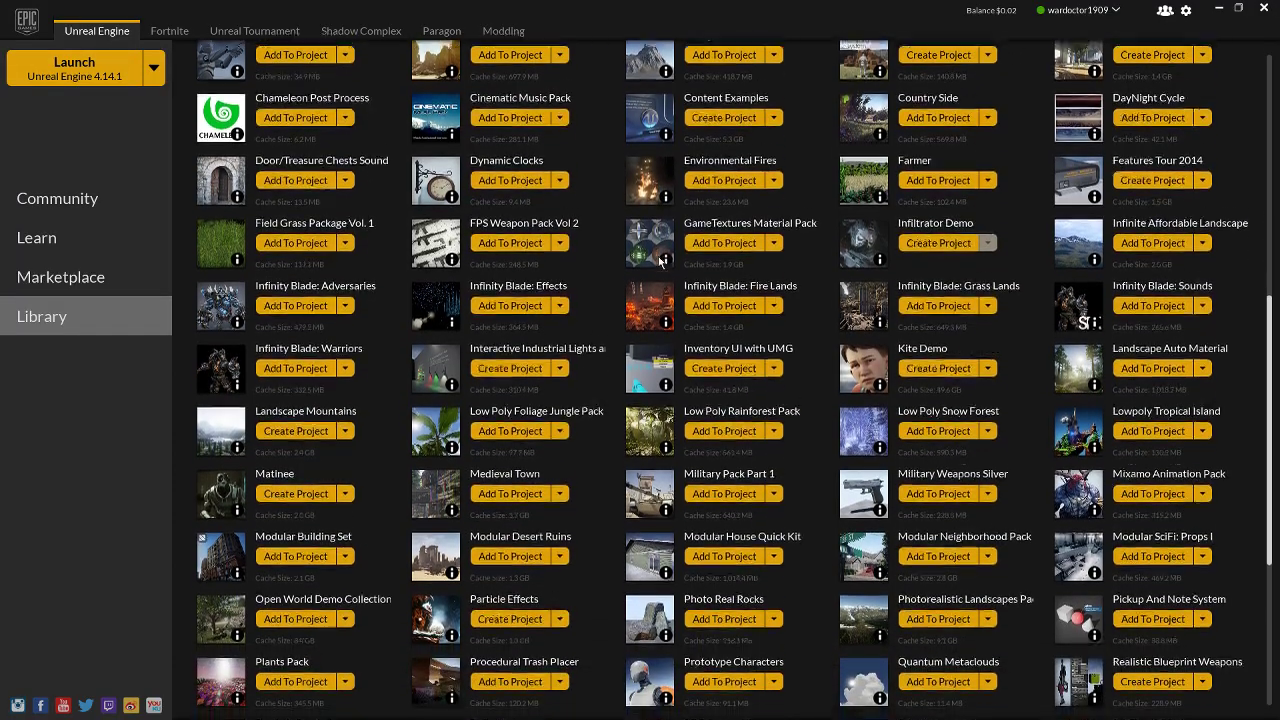
scroll(660, 260, down, 3)
scroll(660, 260, down, 1)
scroll(660, 260, down, 1)
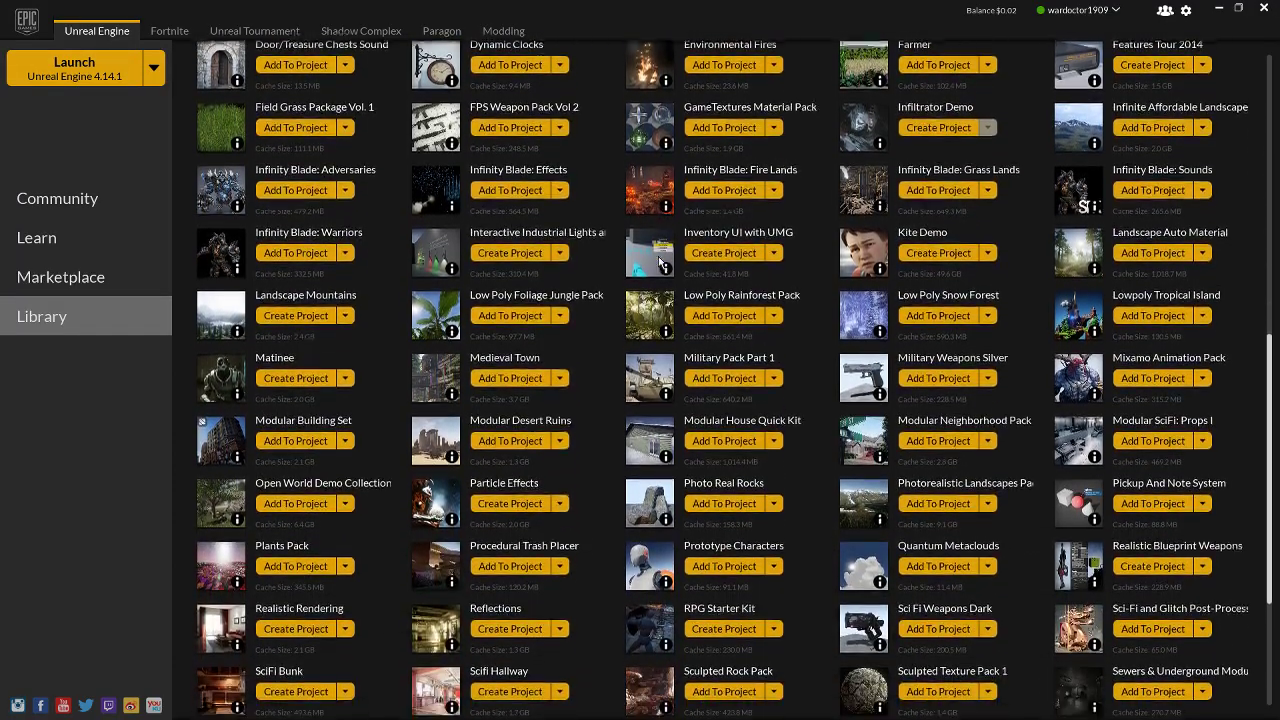
scroll(659, 260, down, 2)
scroll(659, 260, down, 2)
scroll(659, 260, down, 1)
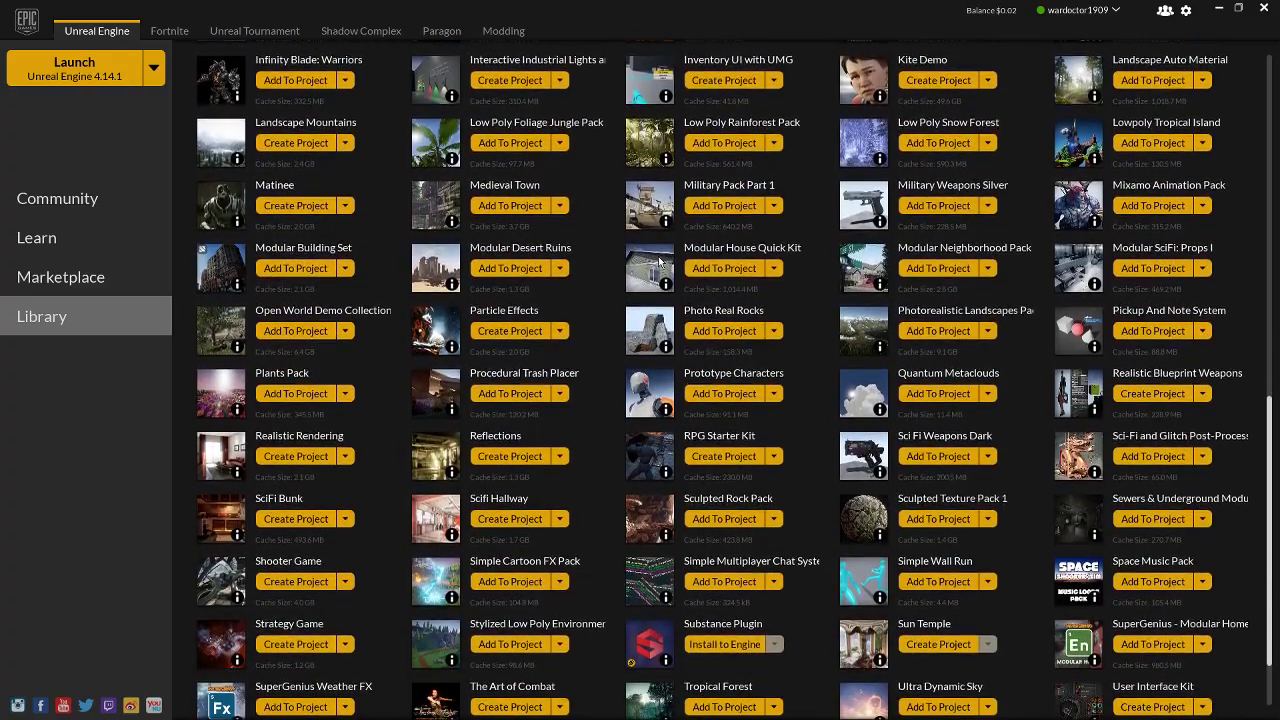
scroll(659, 260, down, 1)
scroll(659, 260, down, 1)
scroll(659, 260, down, 1)
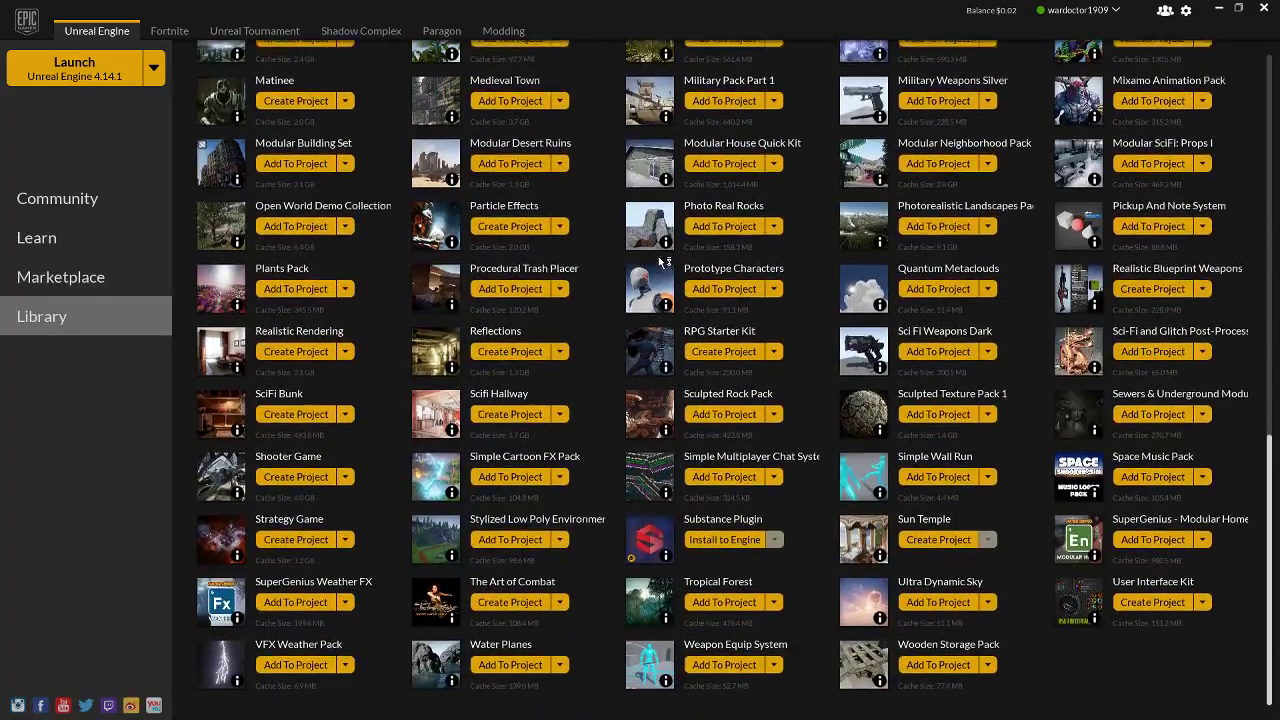
scroll(660, 261, down, 1)
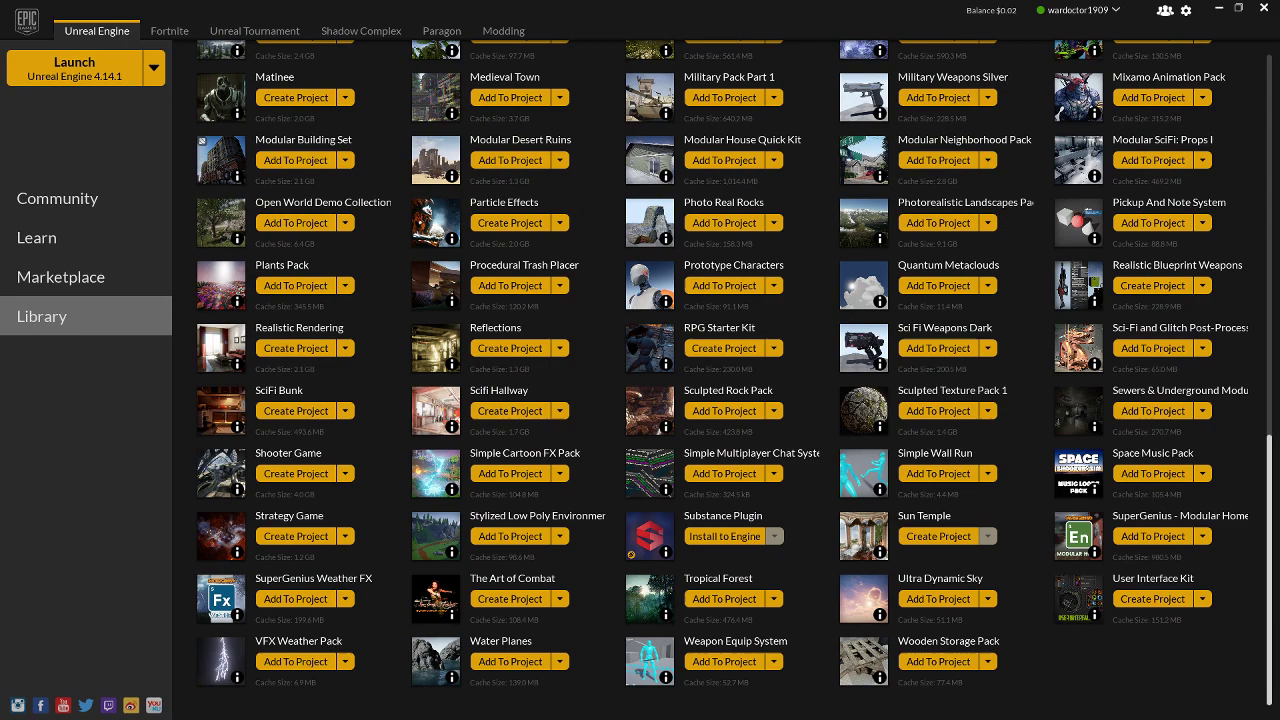
click(1218, 9)
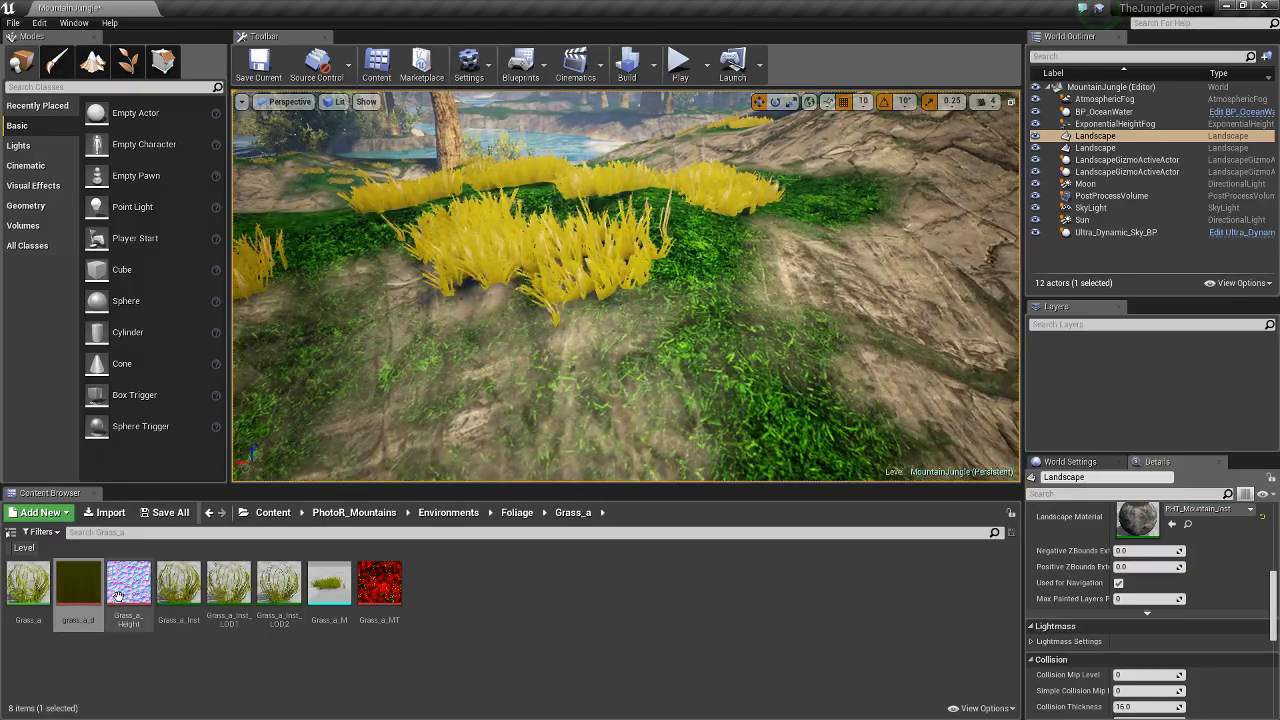
Step: Raise the grass_a_d texture's Hue to about 42.9 so it turns green, and save it
double_click(78, 585)
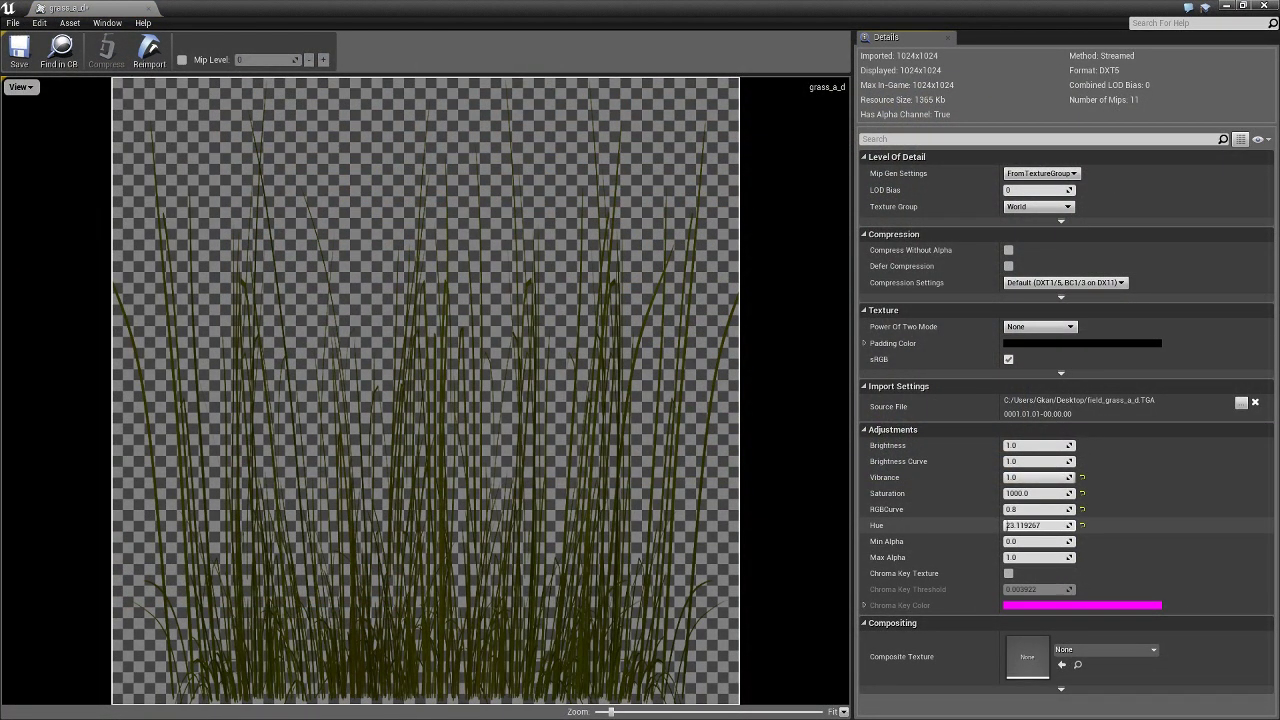
drag(1006, 525, 1010, 528)
click(18, 52)
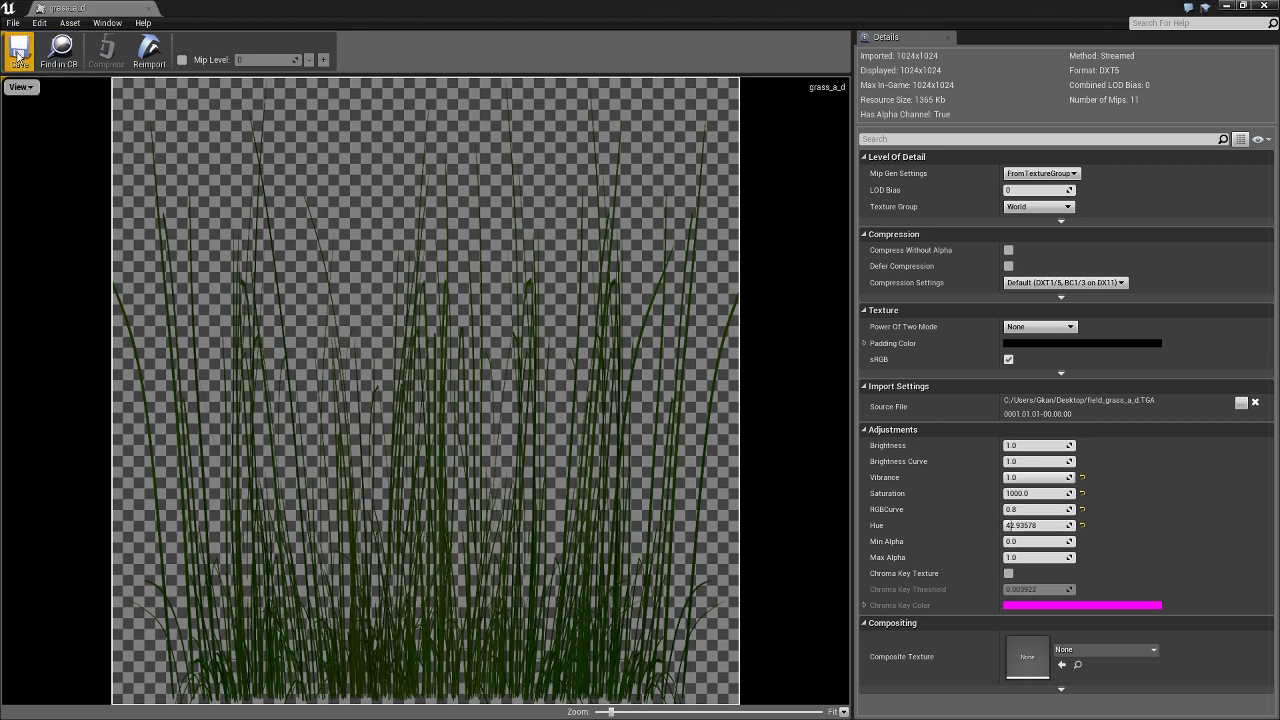
click(1263, 5)
mouse_move(626, 286)
right_down()
mouse_move(640, 280)
mouse_move(640, 320)
mouse_move(640, 290)
mouse_move(600, 290)
right_up()
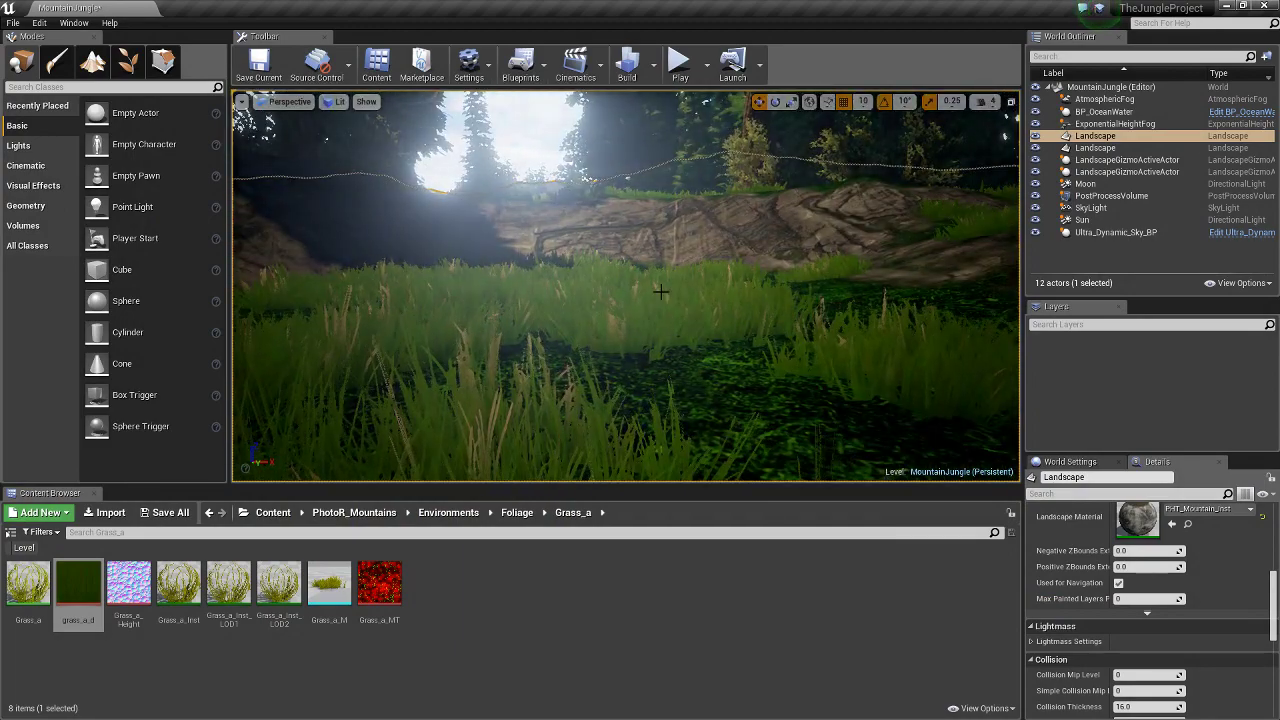
Step: Browse from Content into LandscapeAutoMaterial > Meshes > Grass in the Content Browser
right_drag(774, 360, 774, 331)
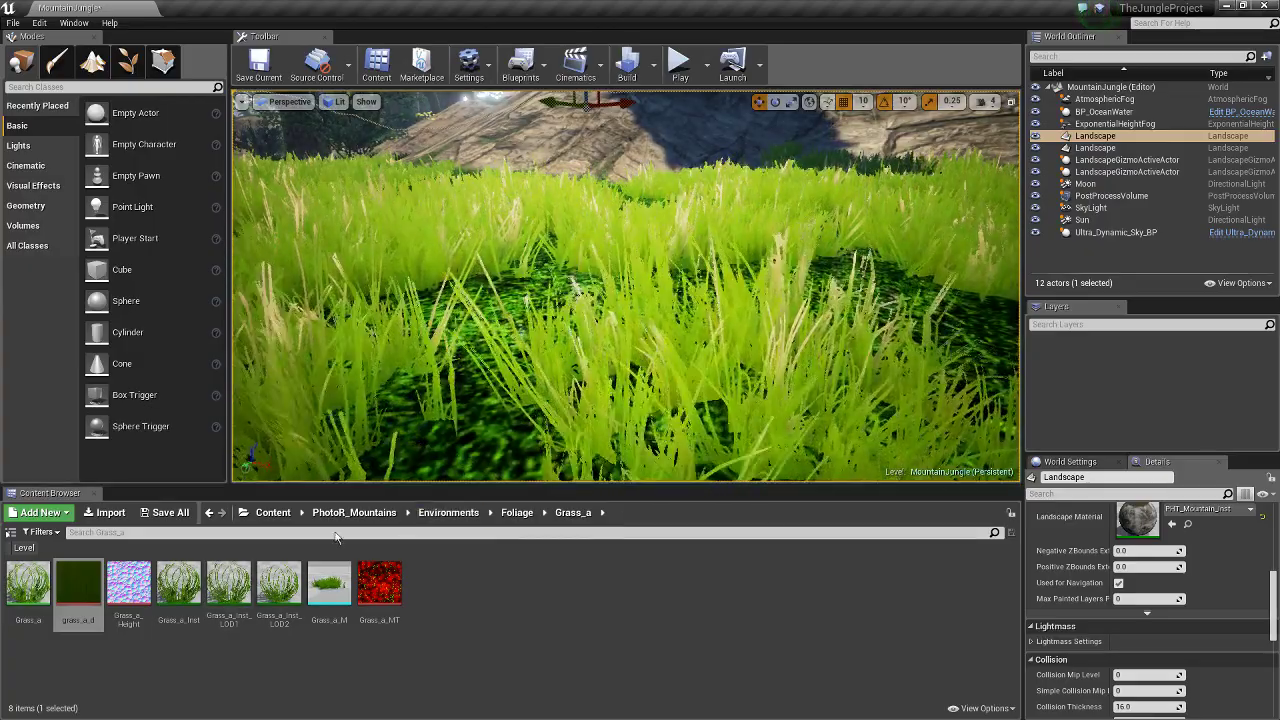
click(273, 512)
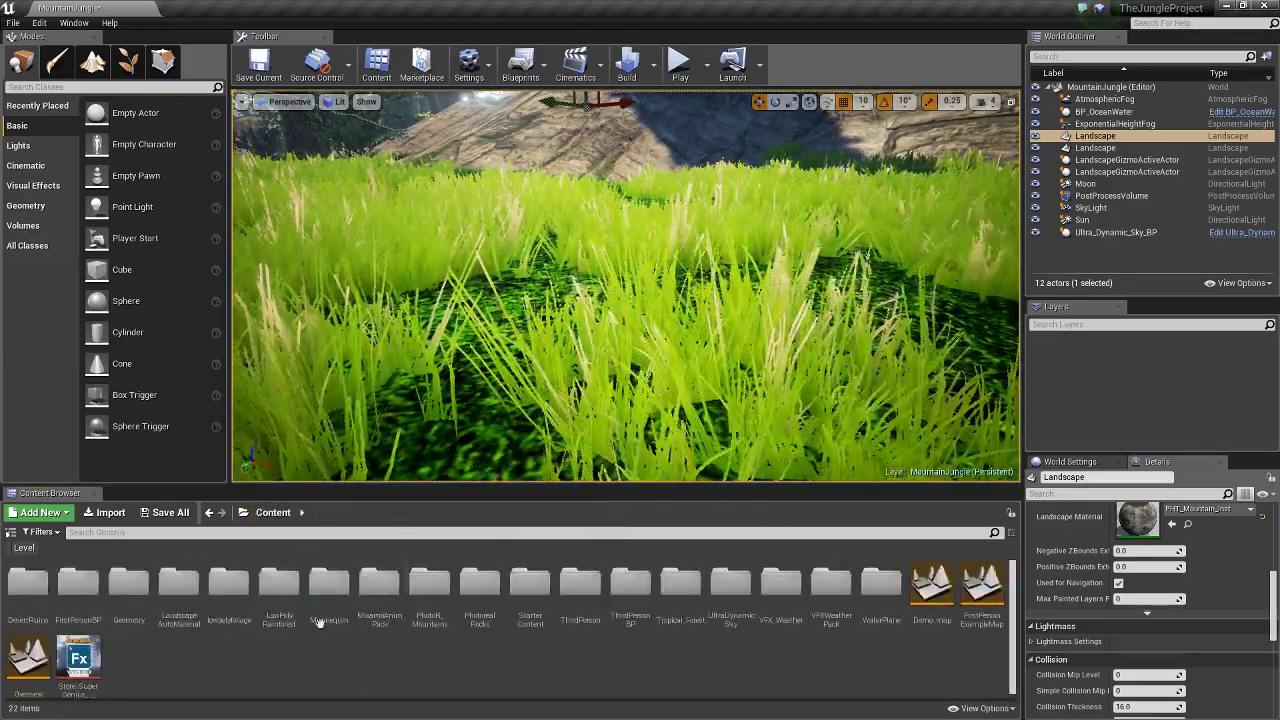
double_click(179, 585)
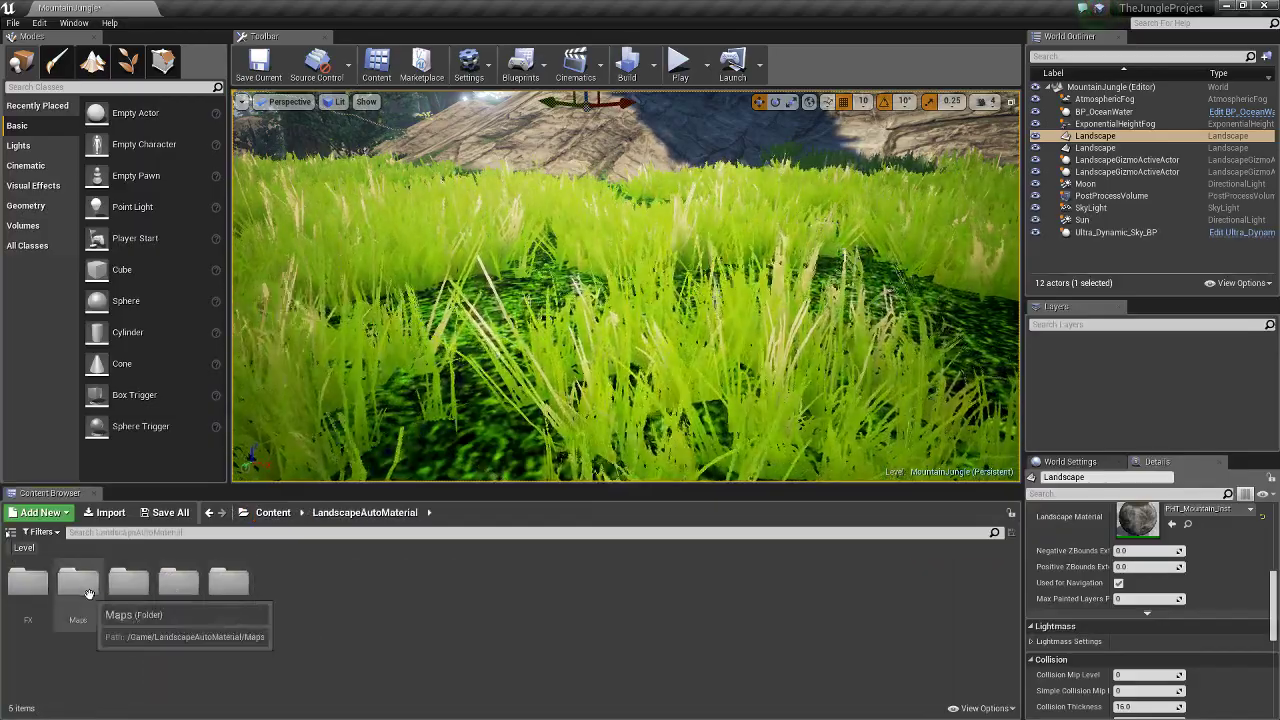
click(193, 593)
double_click(193, 593)
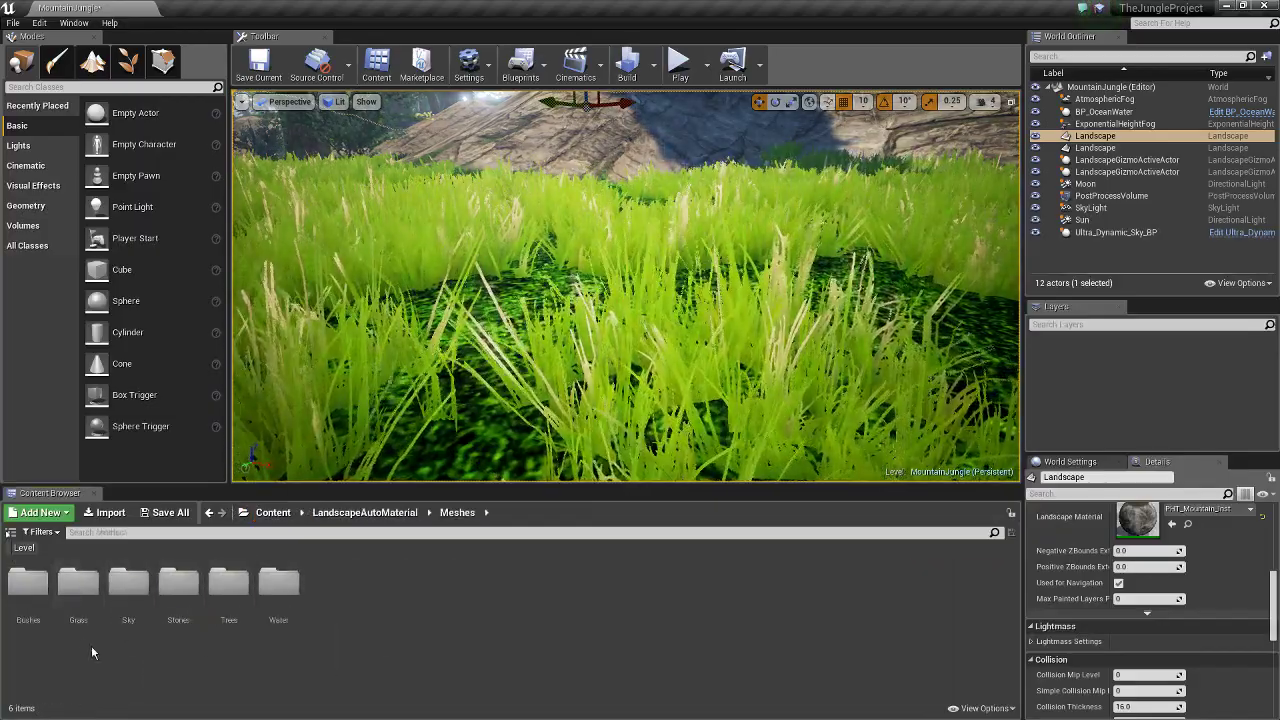
click(84, 600)
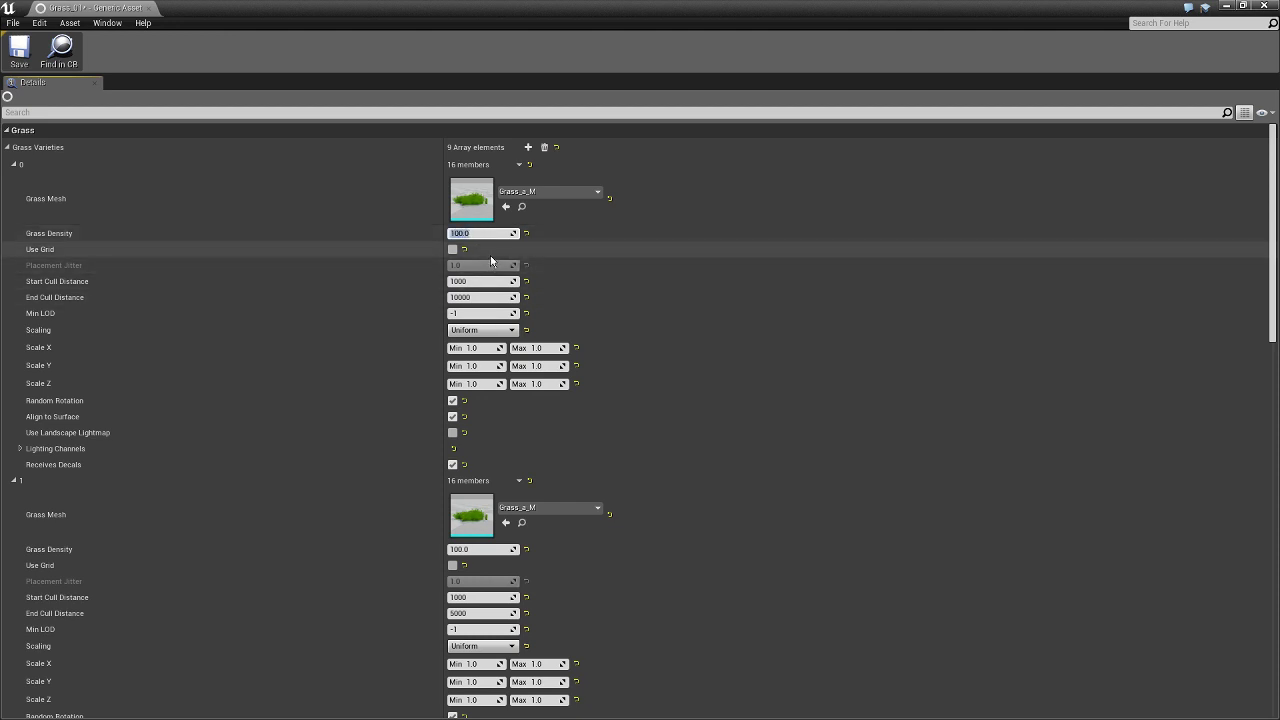
Step: Set grass density to 5.0 for varieties 2 and 3 and 10.0 for variety 4, then save
click(482, 549)
scroll(600, 530, down, 3)
scroll(589, 536, down, 1)
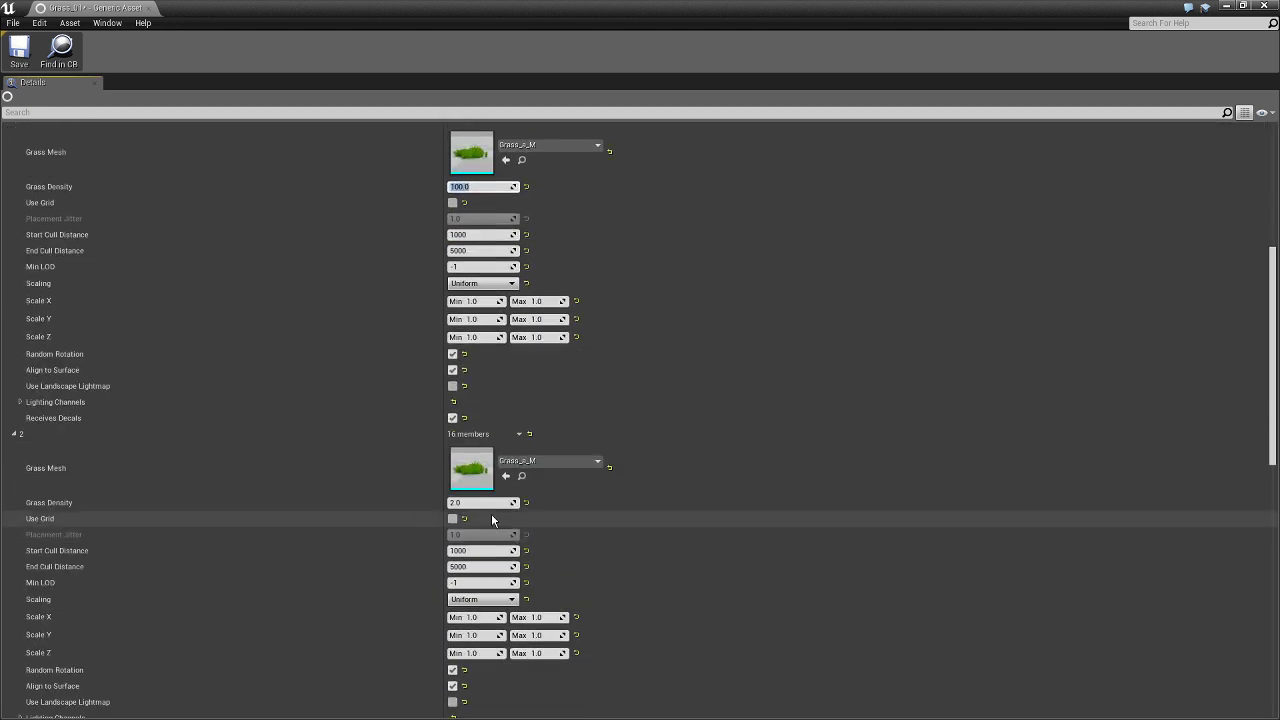
click(482, 503)
text(5)
scroll(485, 503, down, 2)
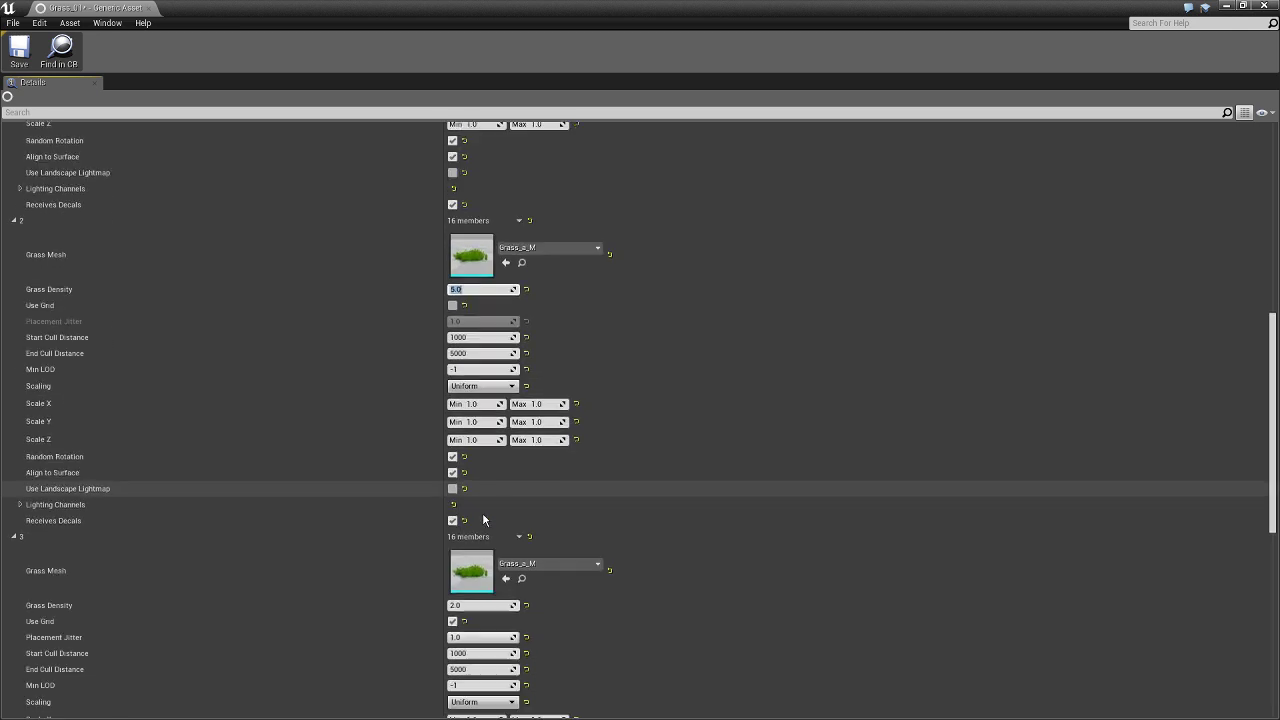
scroll(482, 512, down, 1)
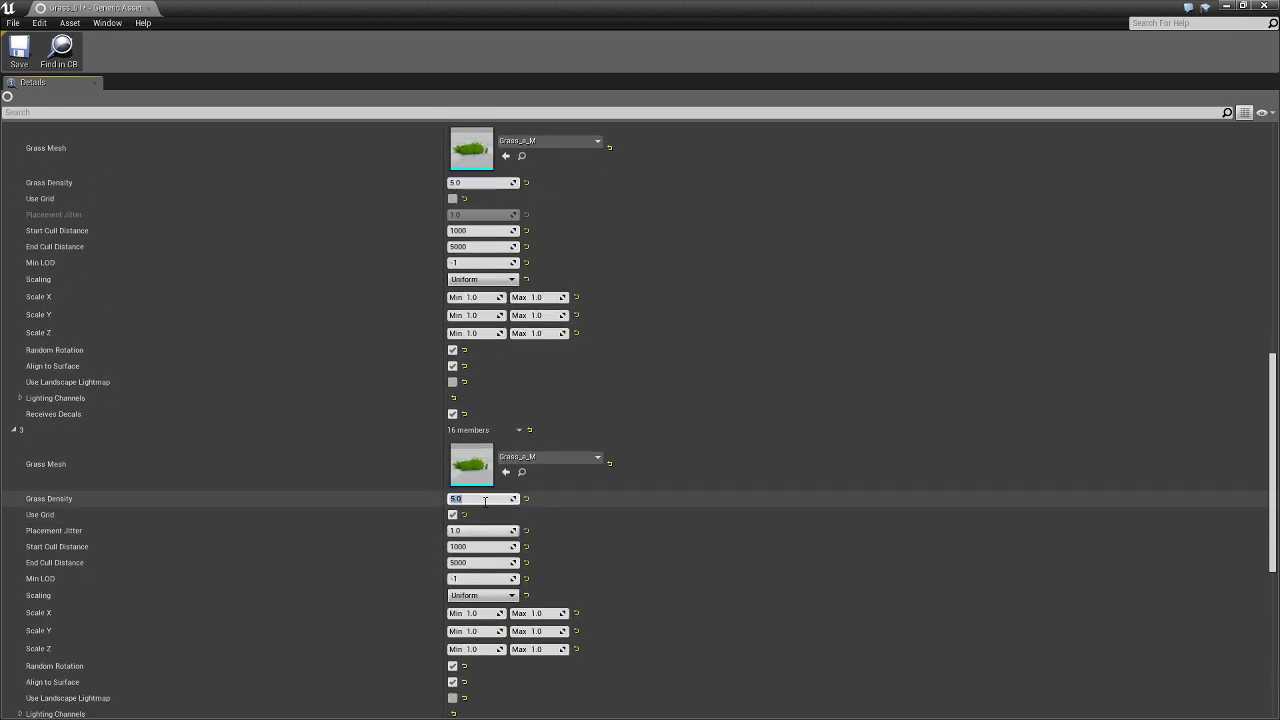
scroll(485, 501, down, 2)
scroll(483, 485, down, 1)
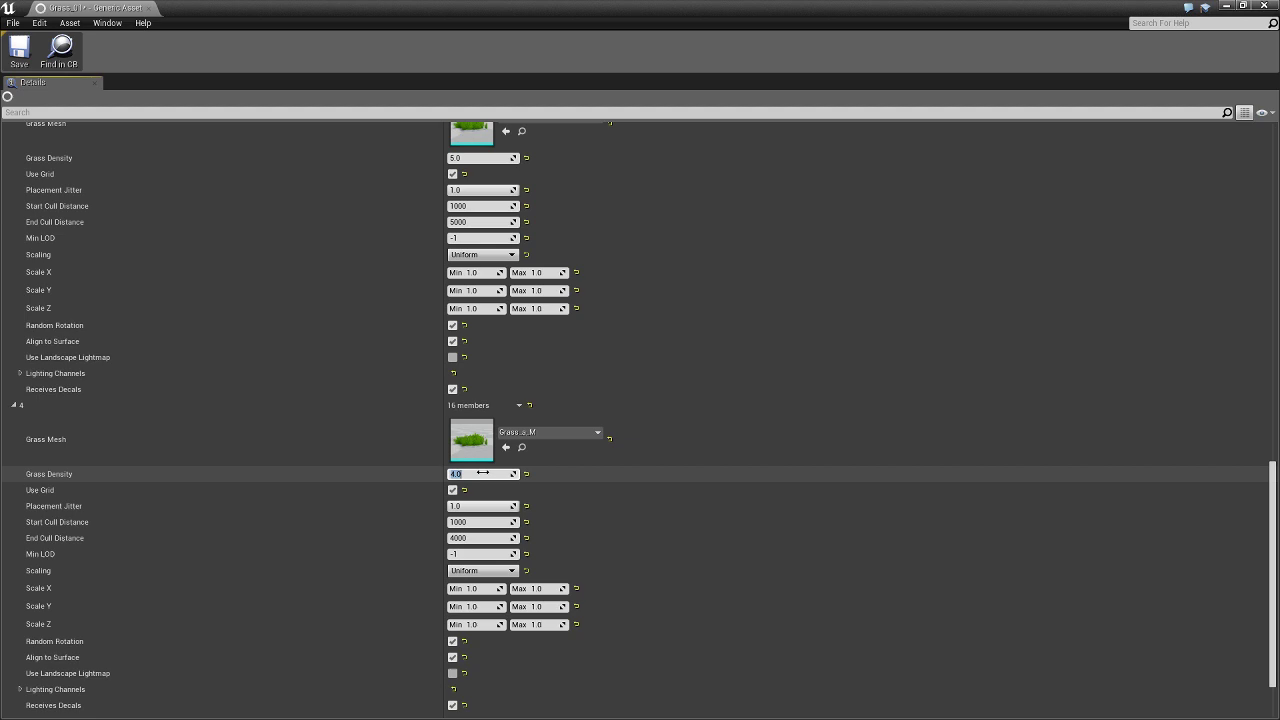
scroll(482, 473, down, 1)
click(19, 47)
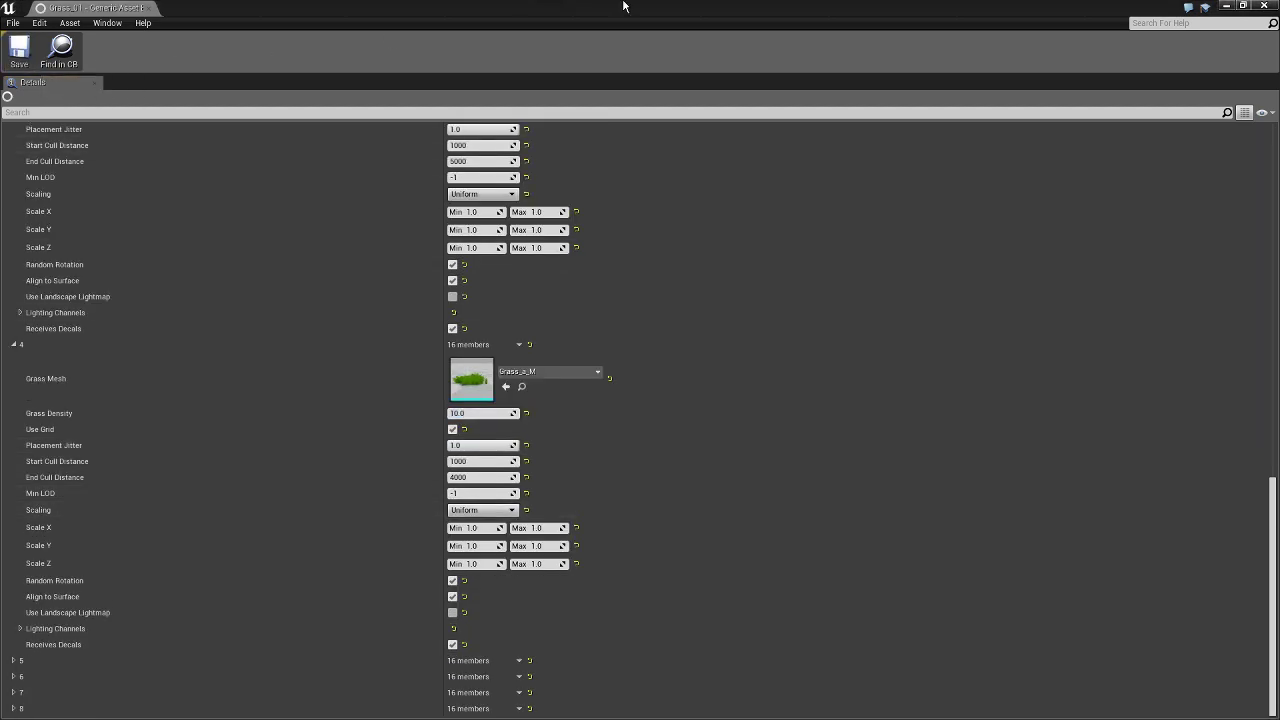
click(1264, 6)
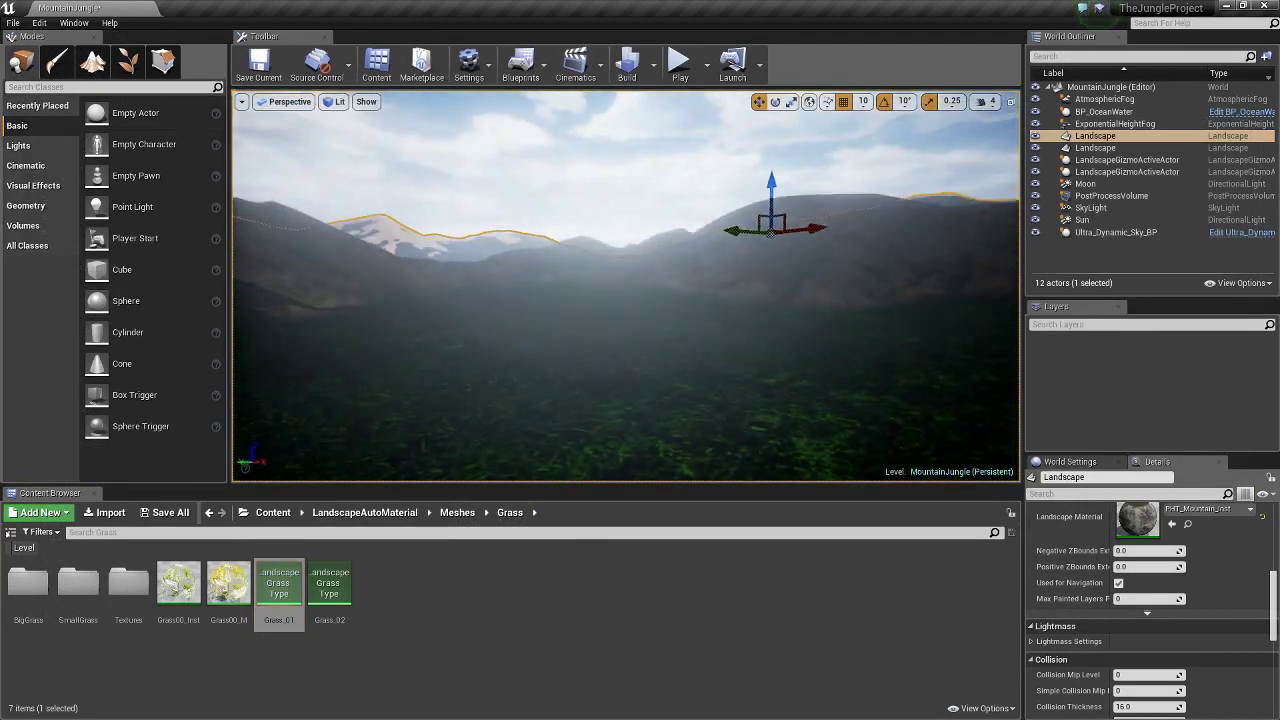
right_drag(754, 253, 714, 253)
click(1115, 232)
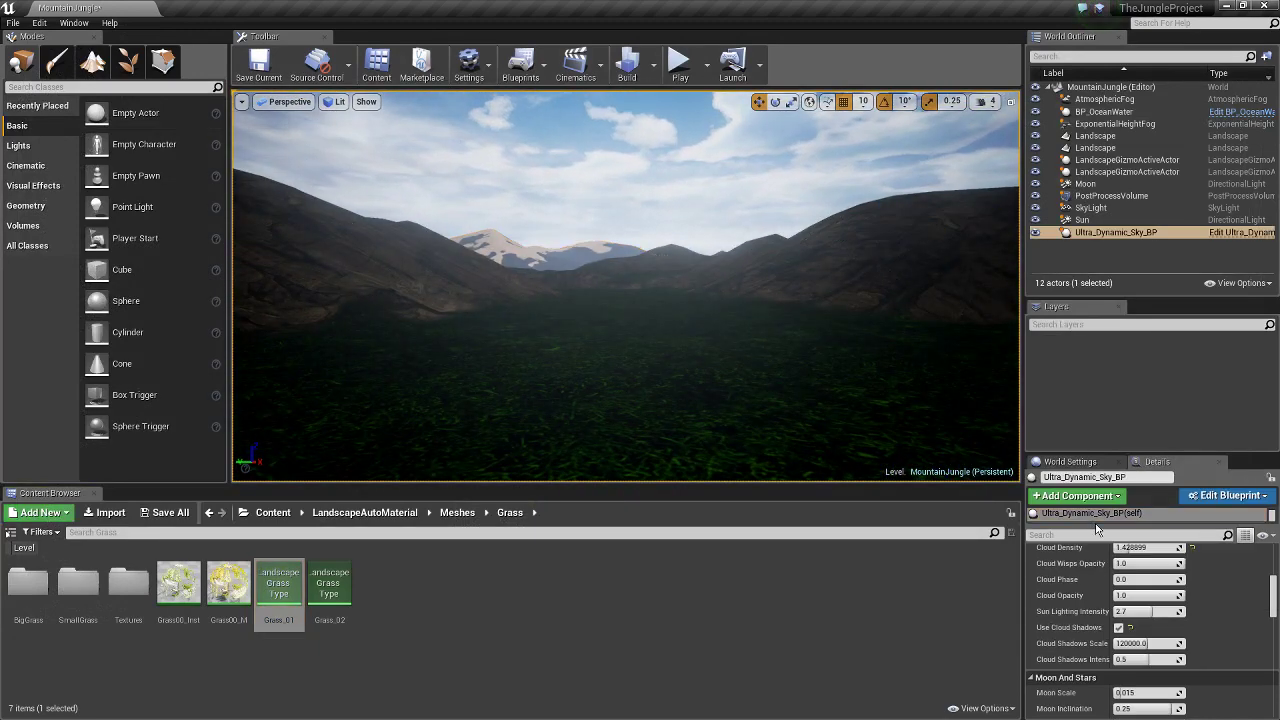
click(1135, 573)
drag(1135, 573, 1155, 573)
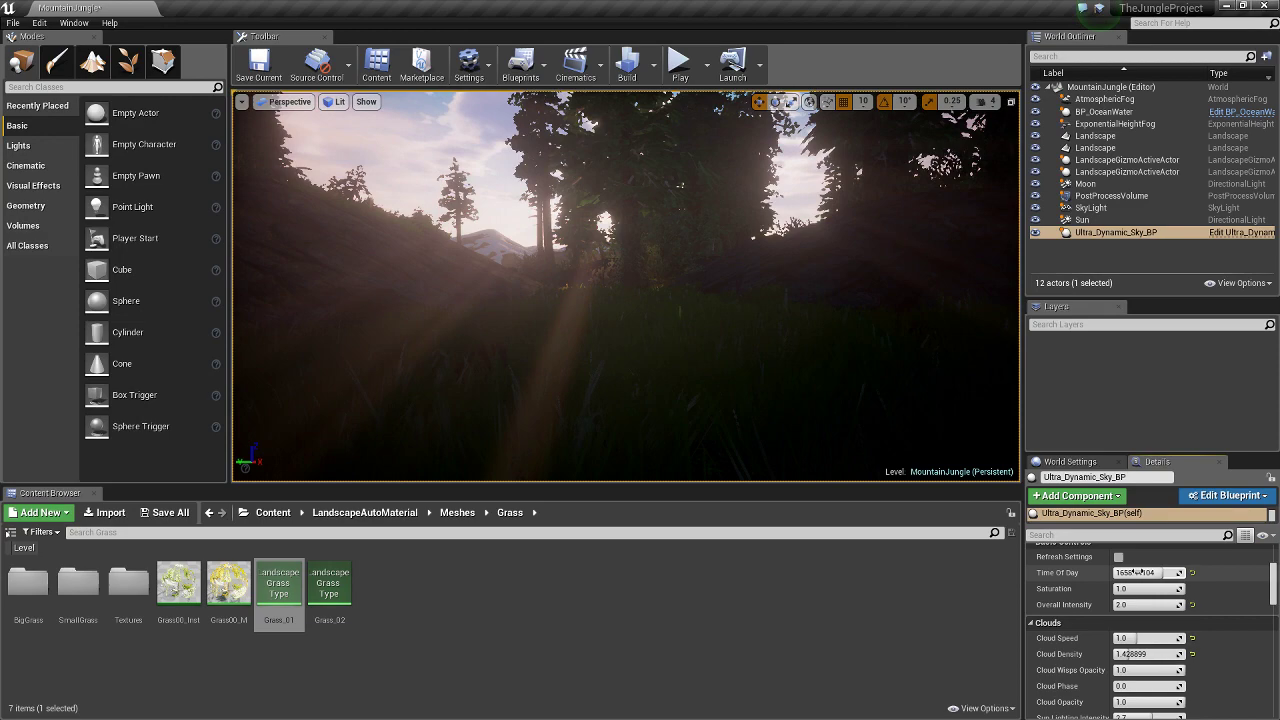
right_drag(620, 290, 620, 250)
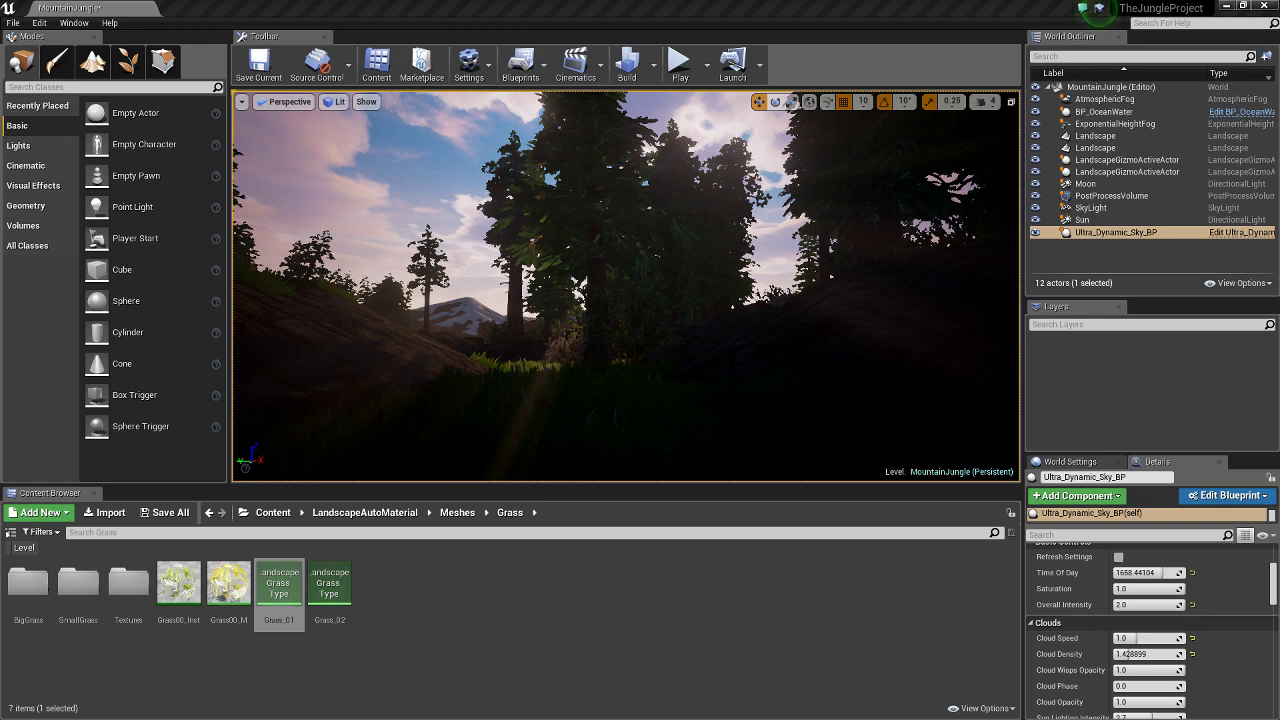
drag(792, 222, 792, 150)
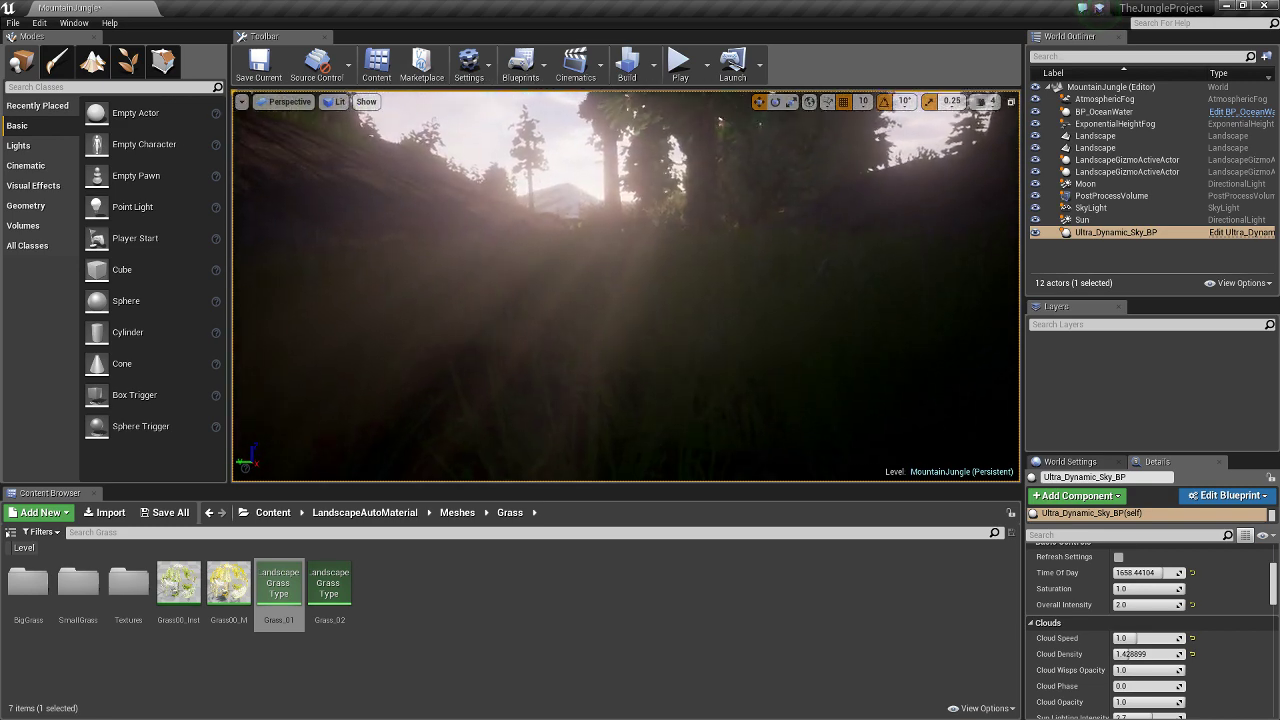
drag(750, 222, 750, 200)
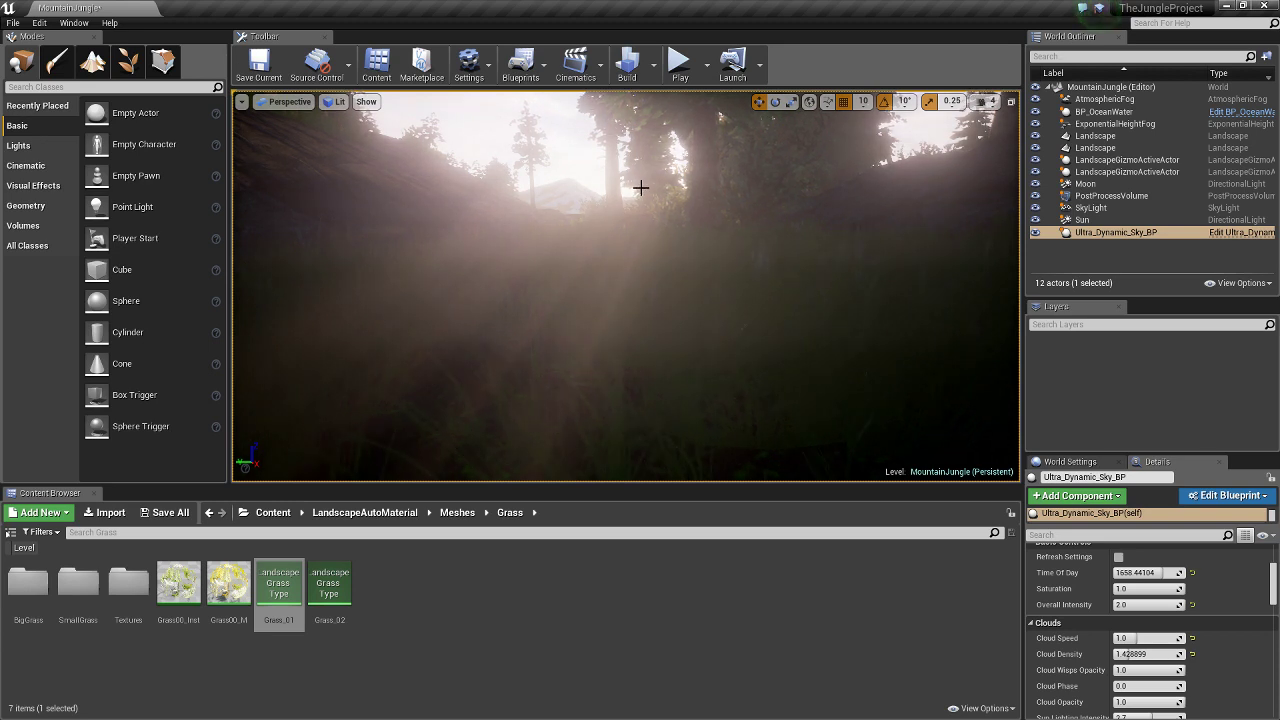
drag(640, 187, 630, 170)
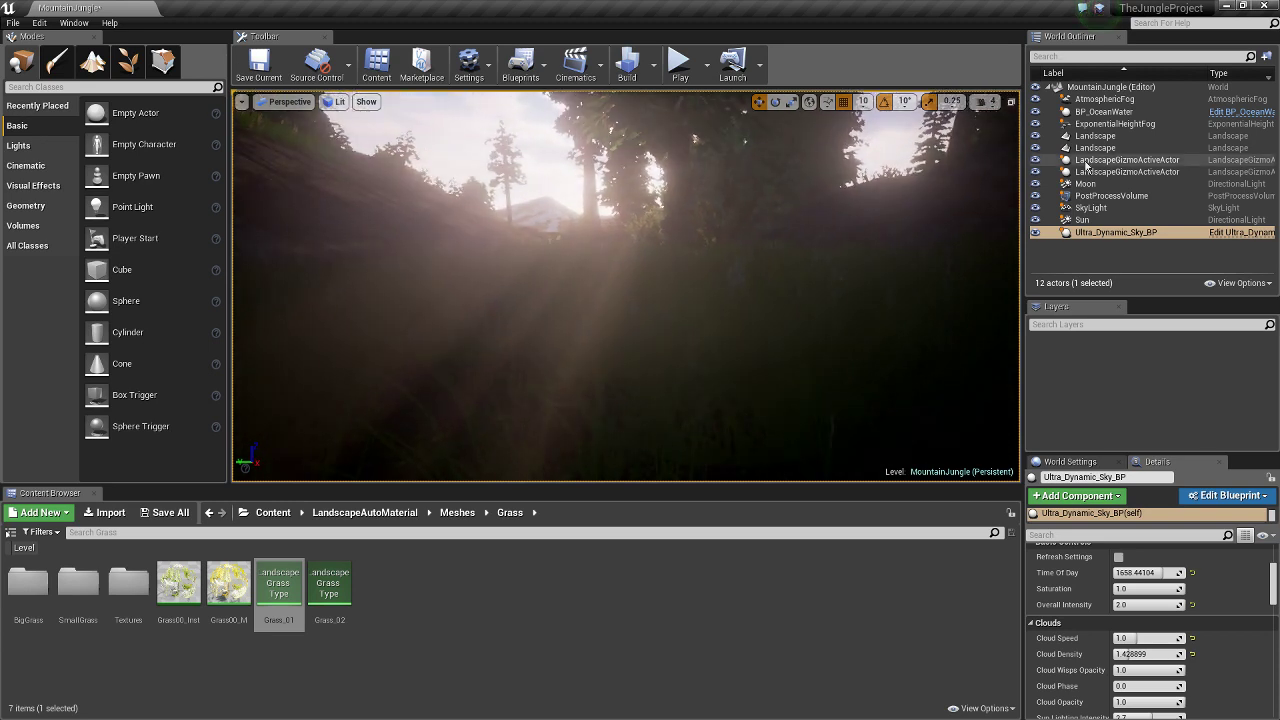
Step: Select the SkyLight and set its Intensity to 0.4
click(1090, 207)
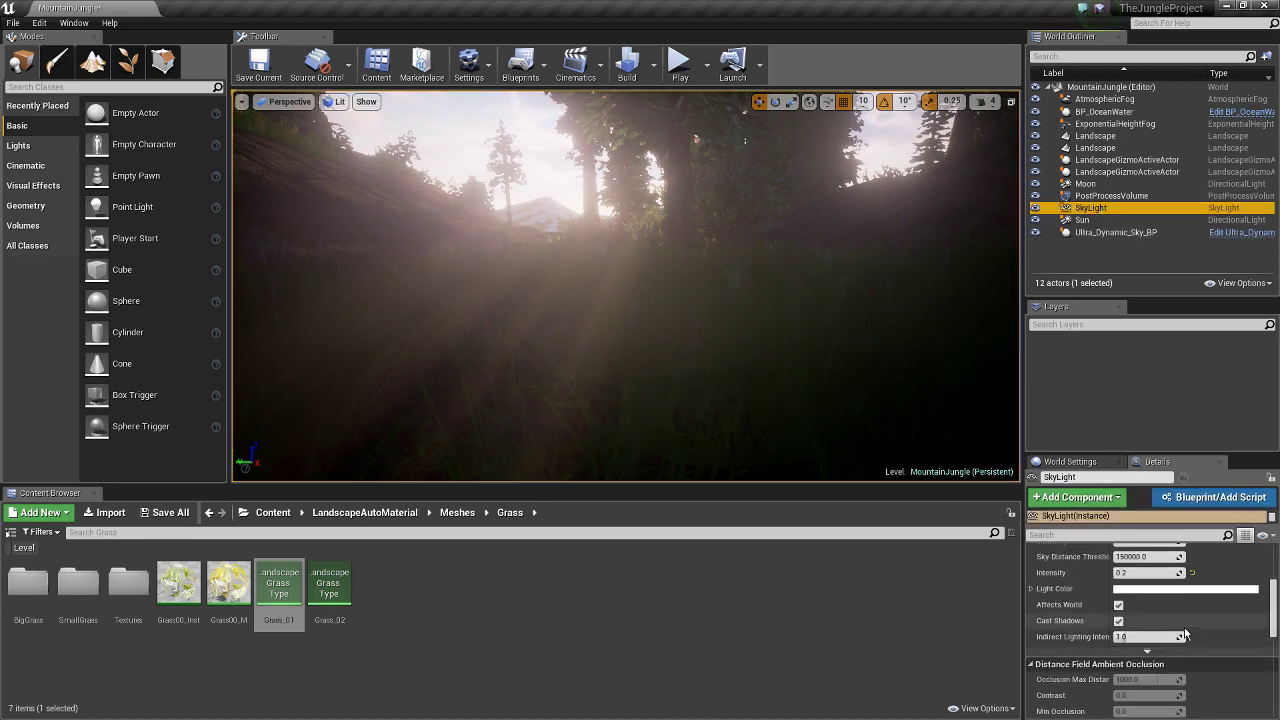
click(1192, 572)
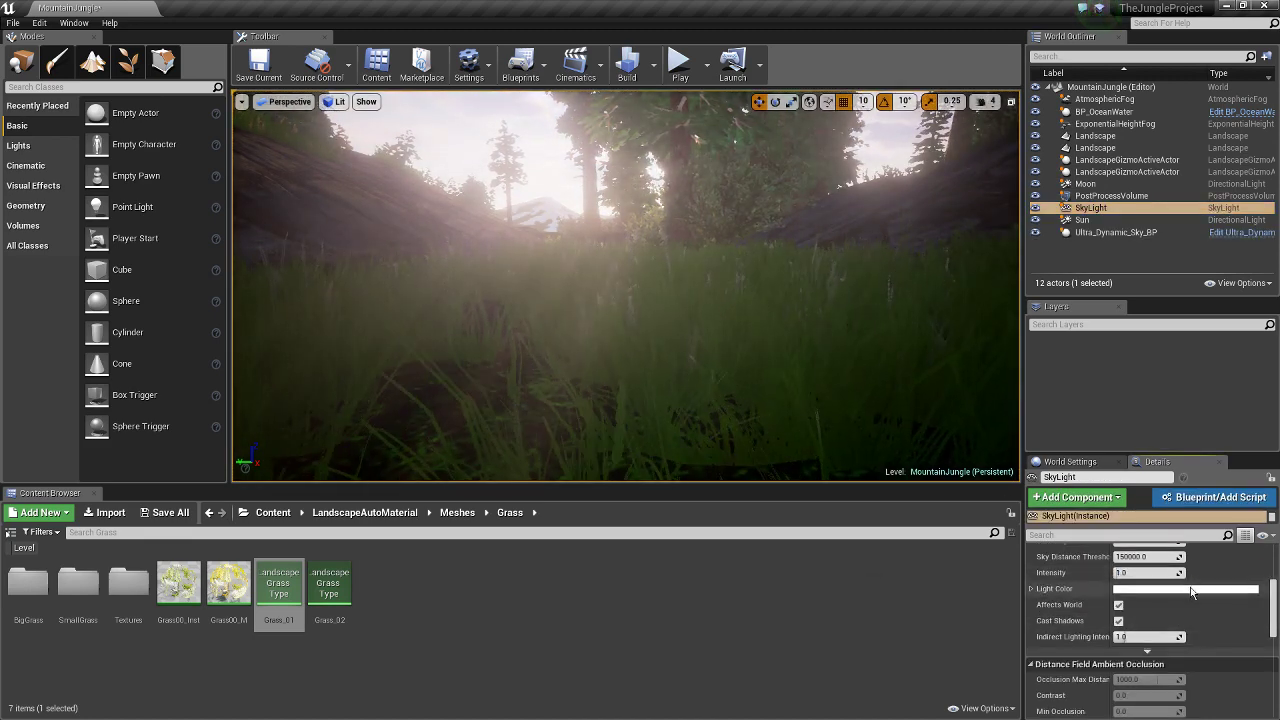
click(1146, 573)
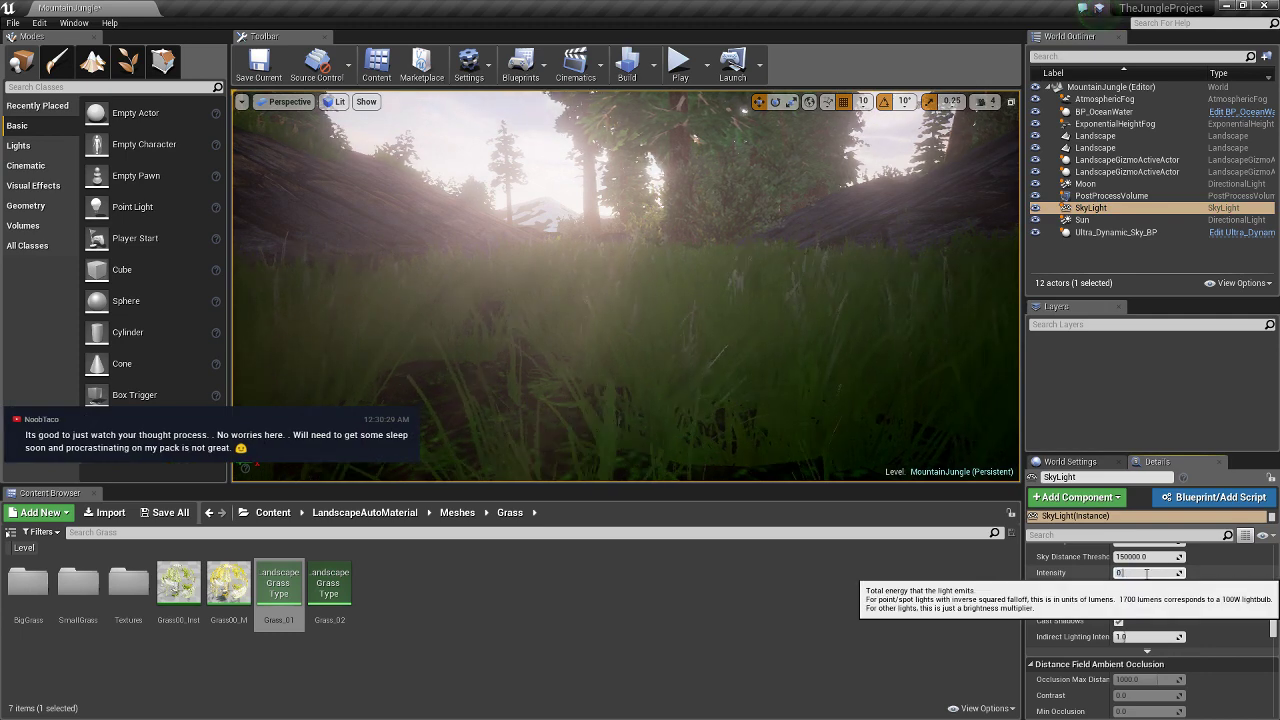
text(0.4)
key(Return)
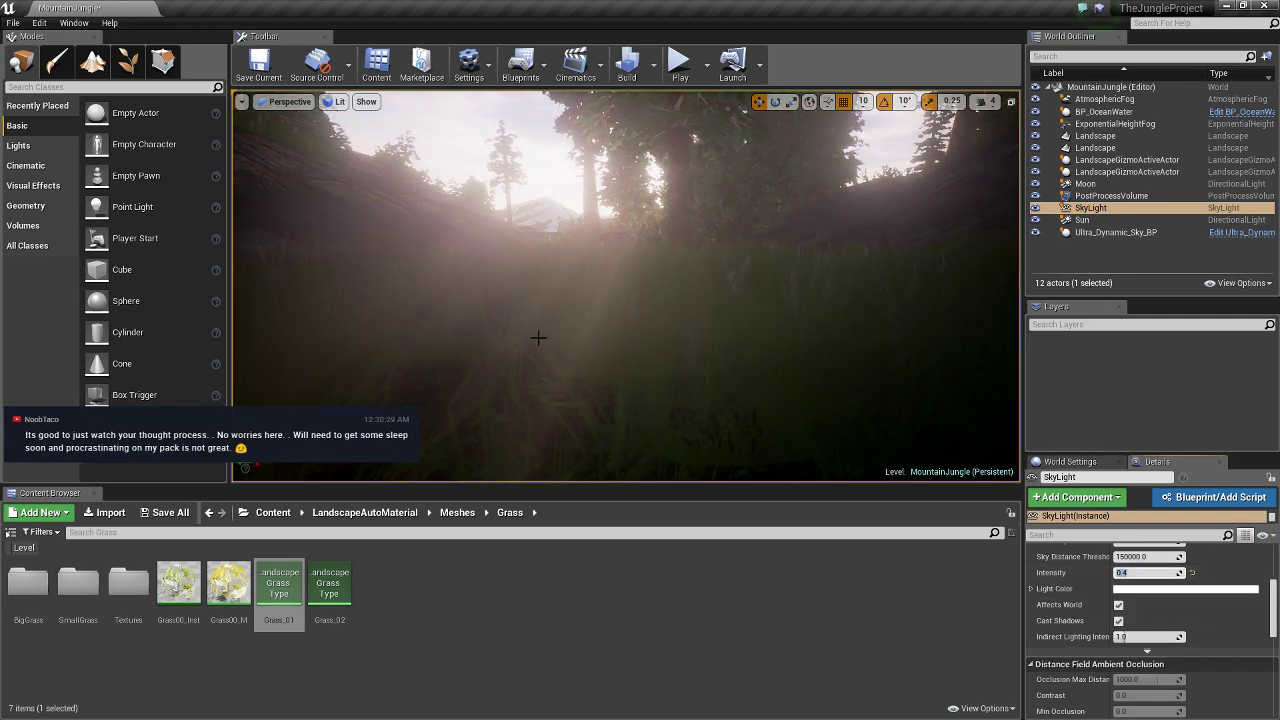
right_drag(538, 338, 580, 330)
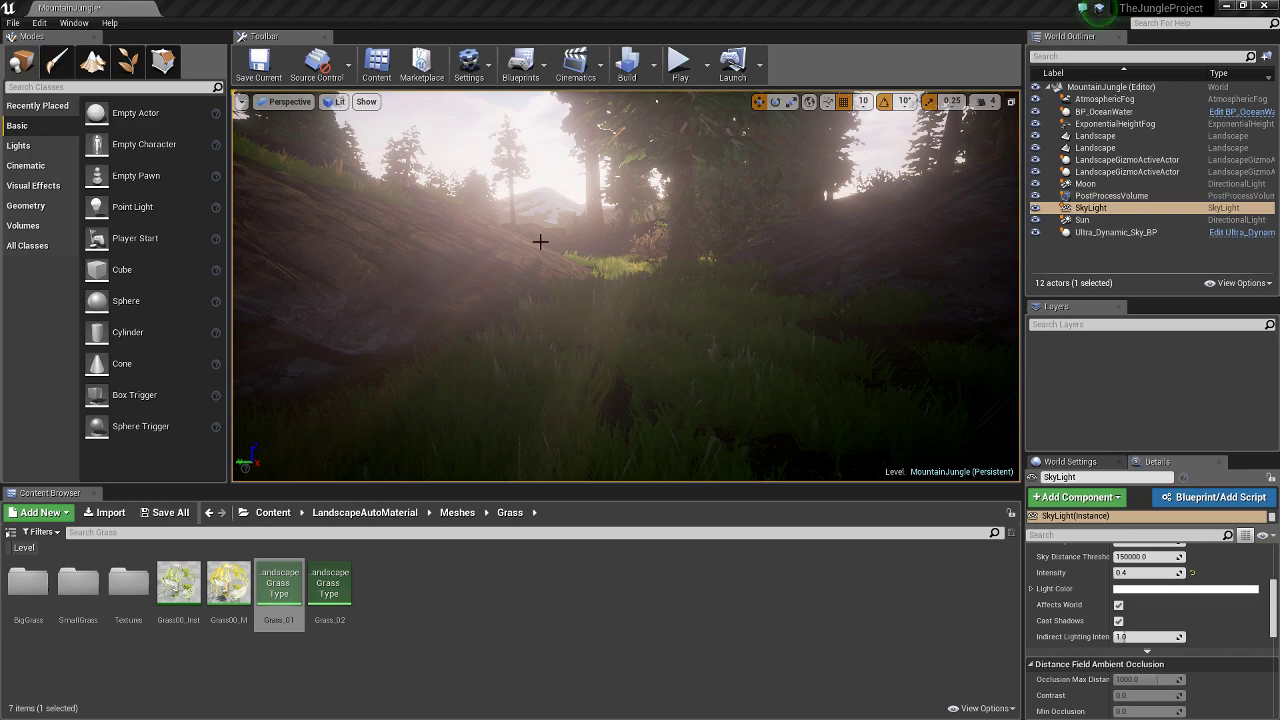
mouse_move(540, 241)
right_down()
mouse_move(520, 244)
mouse_move(520, 300)
mouse_move(520, 240)
right_up()
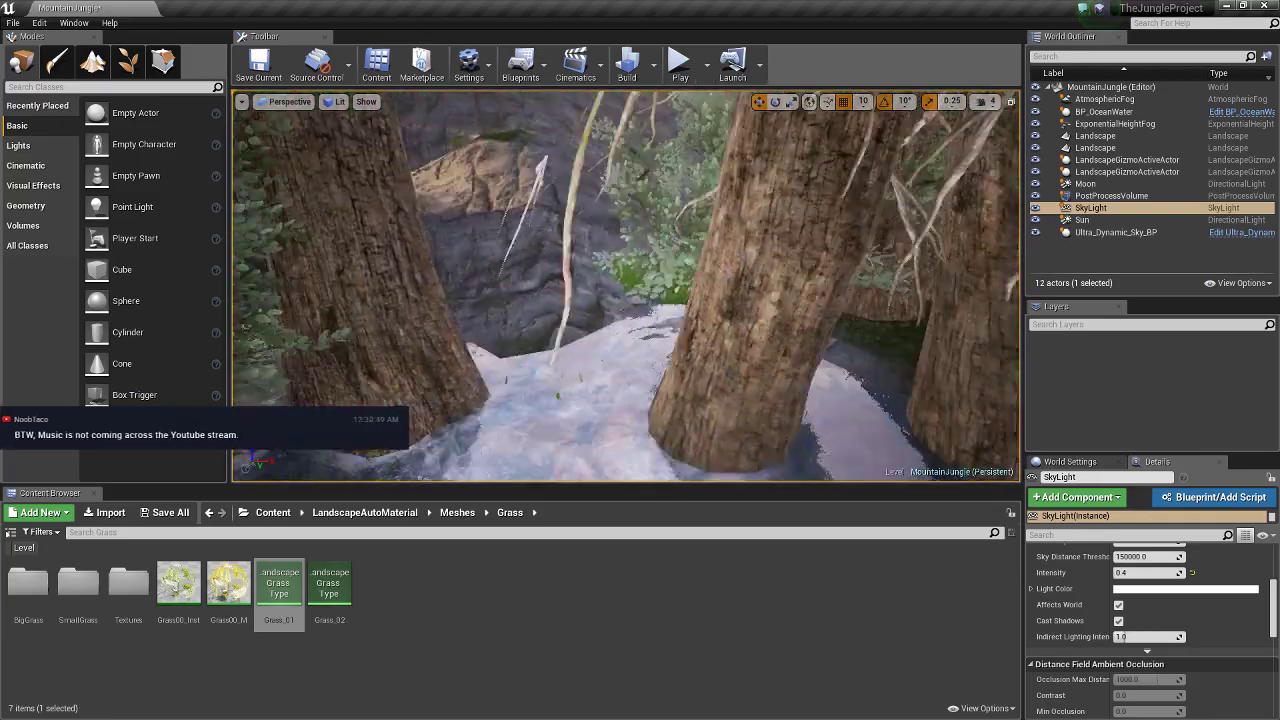
Step: Fly toward the trees by the lake and switch the editor to Foliage mode
right_drag(667, 231, 667, 231)
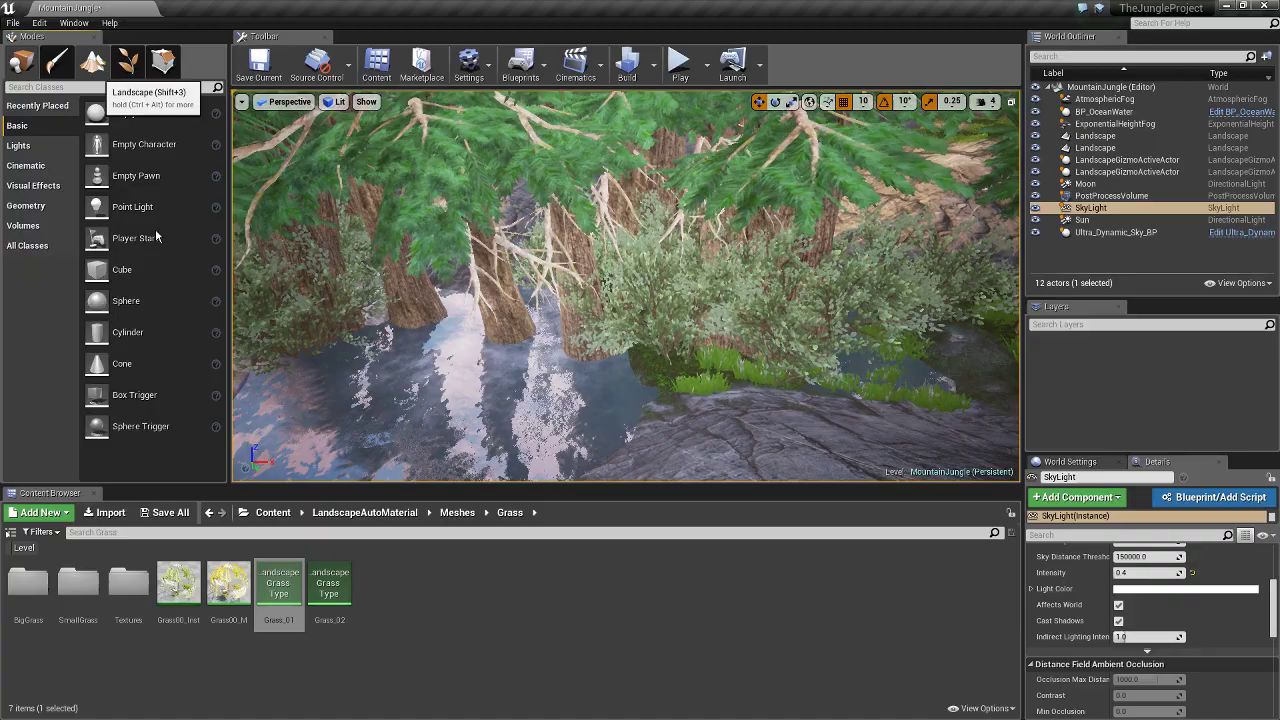
click(163, 62)
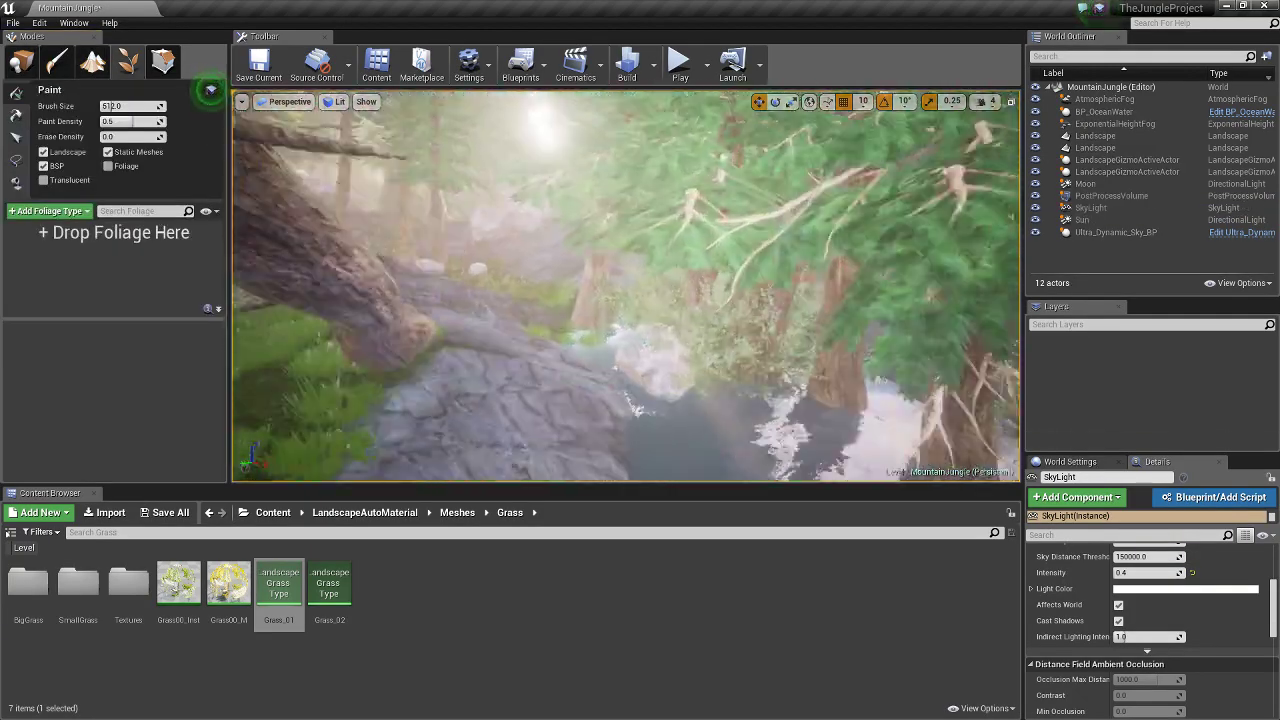
right_drag(626, 286, 626, 286)
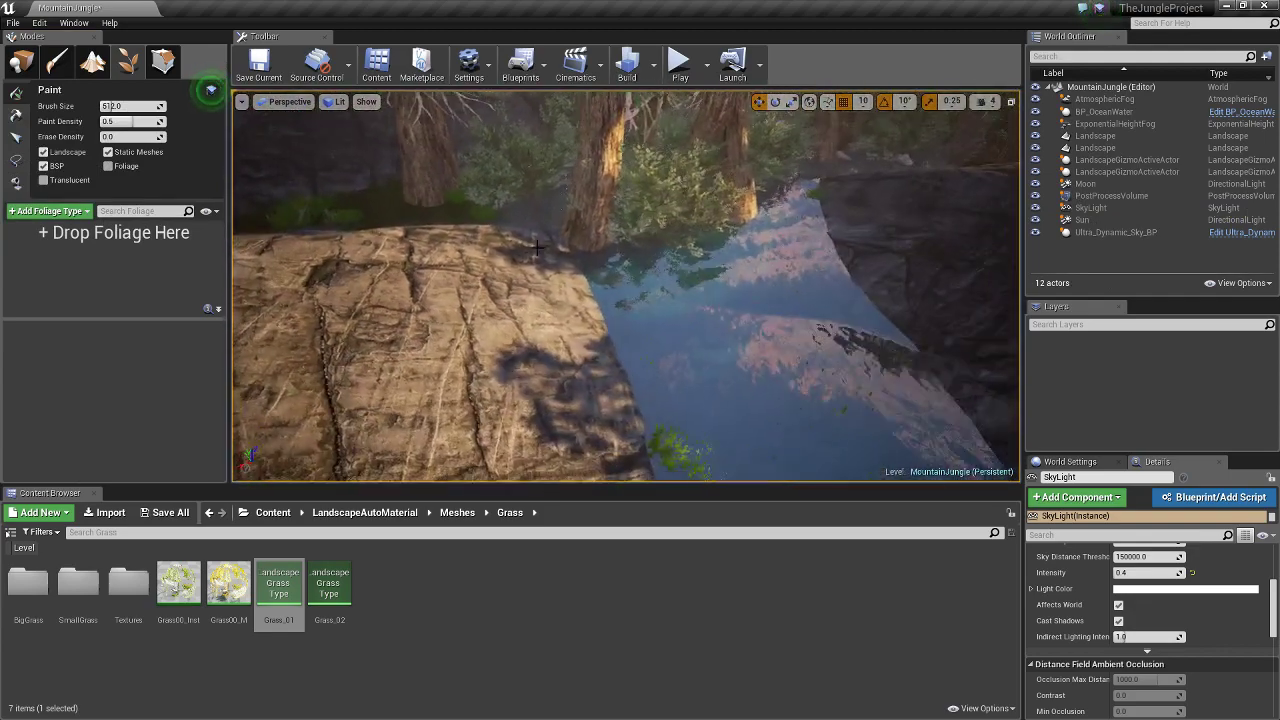
Step: Enter Landscape Sculpt mode, set the Flatten brush size to 500, and flatten the grassy terrain
click(93, 62)
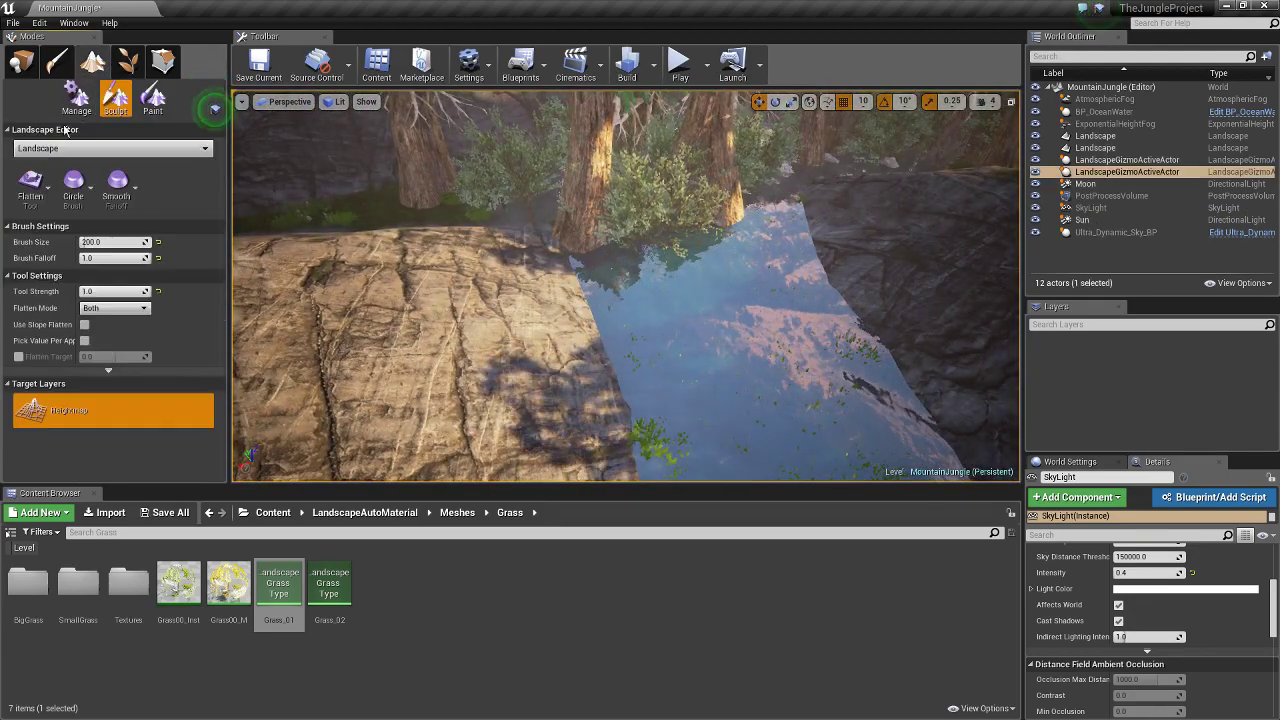
scroll(600, 250, down, 5)
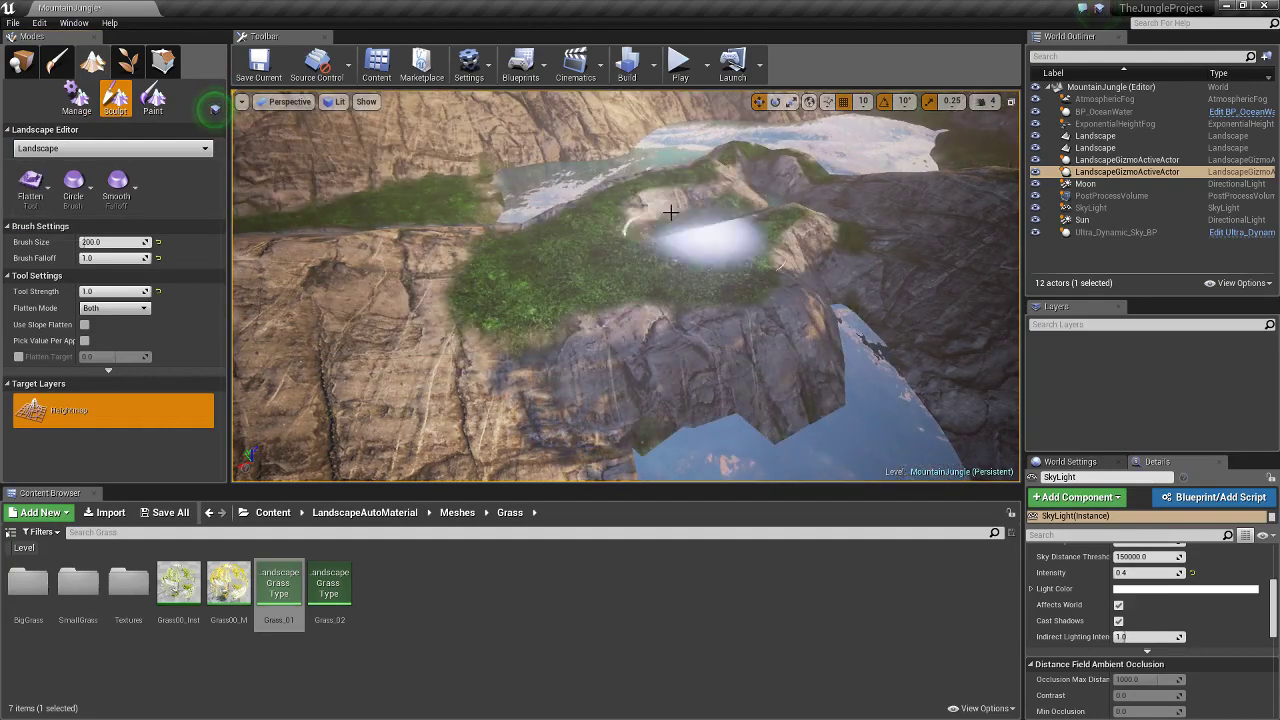
click(119, 245)
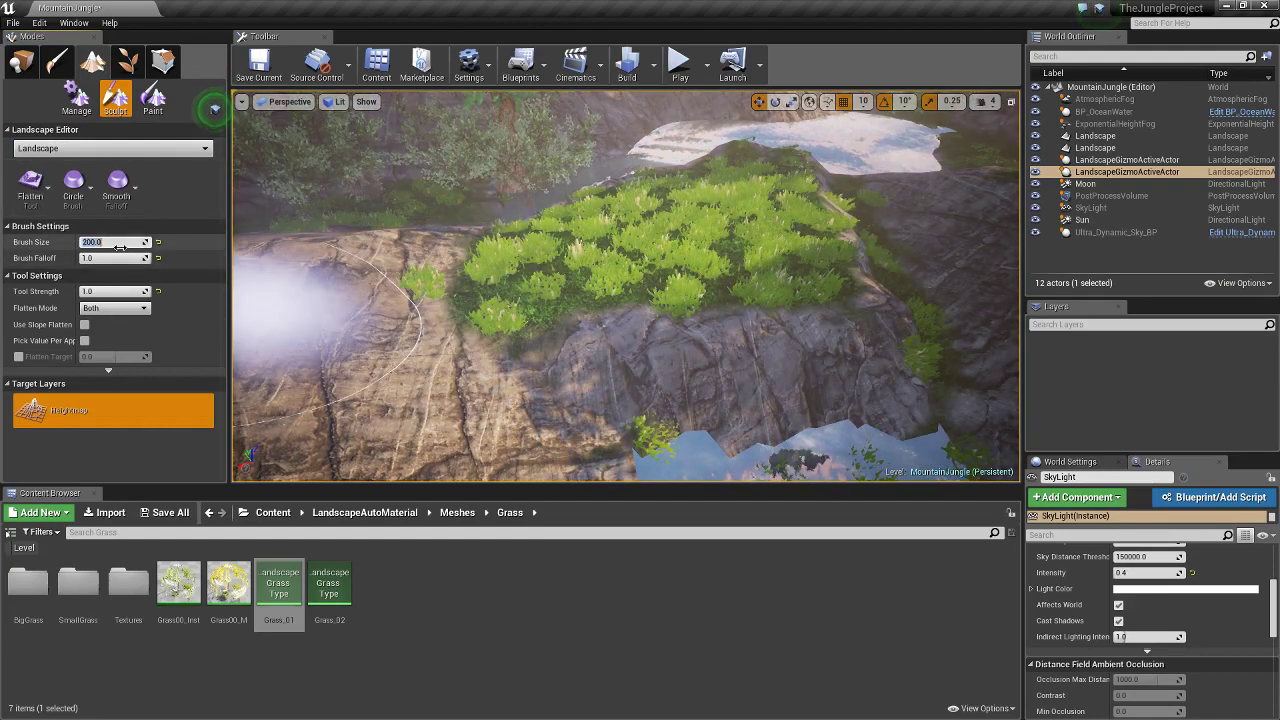
text(500)
drag(657, 186, 812, 122)
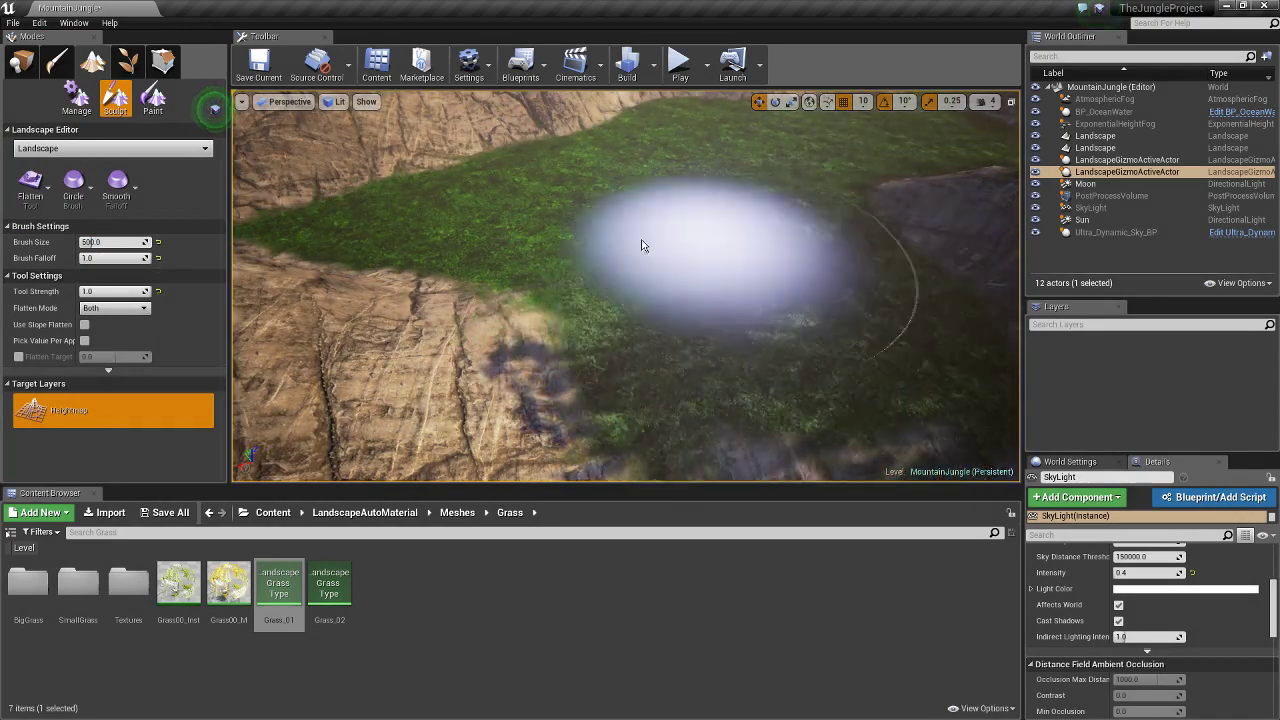
mouse_move(640, 243)
right_down()
mouse_move(554, 288)
mouse_move(570, 205)
mouse_move(572, 217)
mouse_move(620, 177)
mouse_move(526, 223)
mouse_move(514, 429)
mouse_move(763, 476)
mouse_move(726, 337)
right_up()
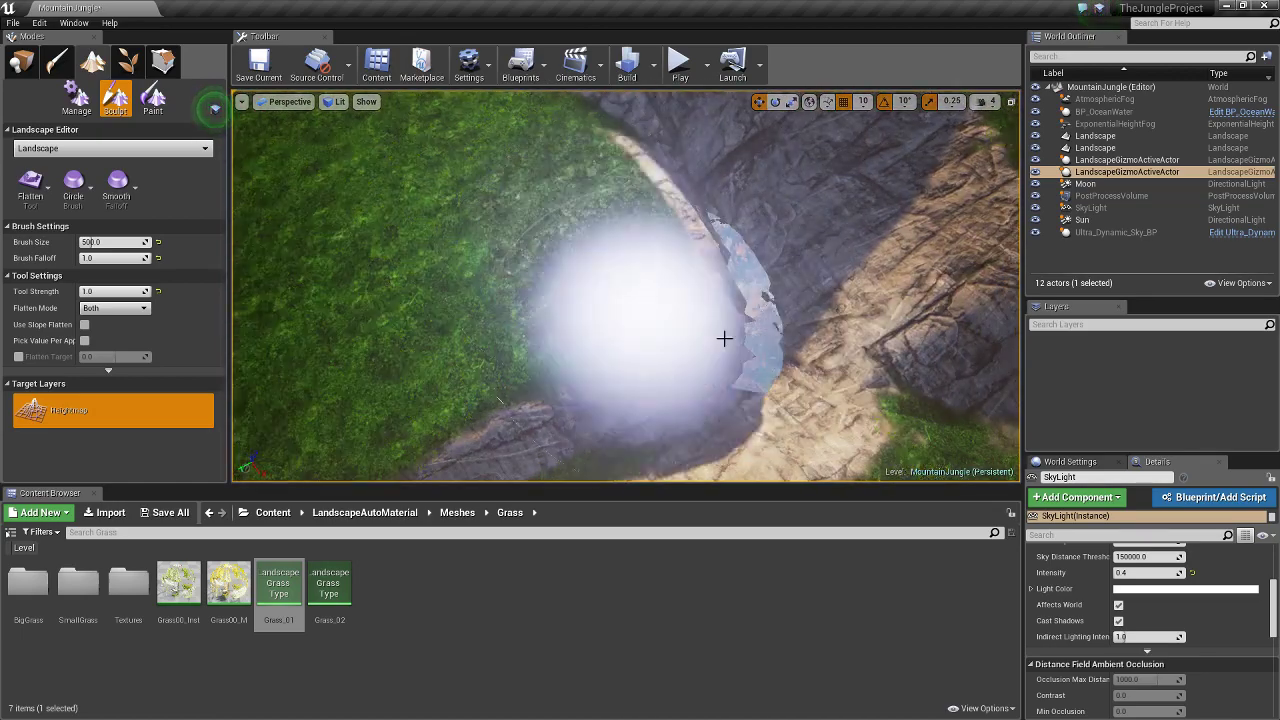
mouse_move(686, 269)
right_down()
mouse_move(640, 250)
mouse_move(614, 286)
right_up()
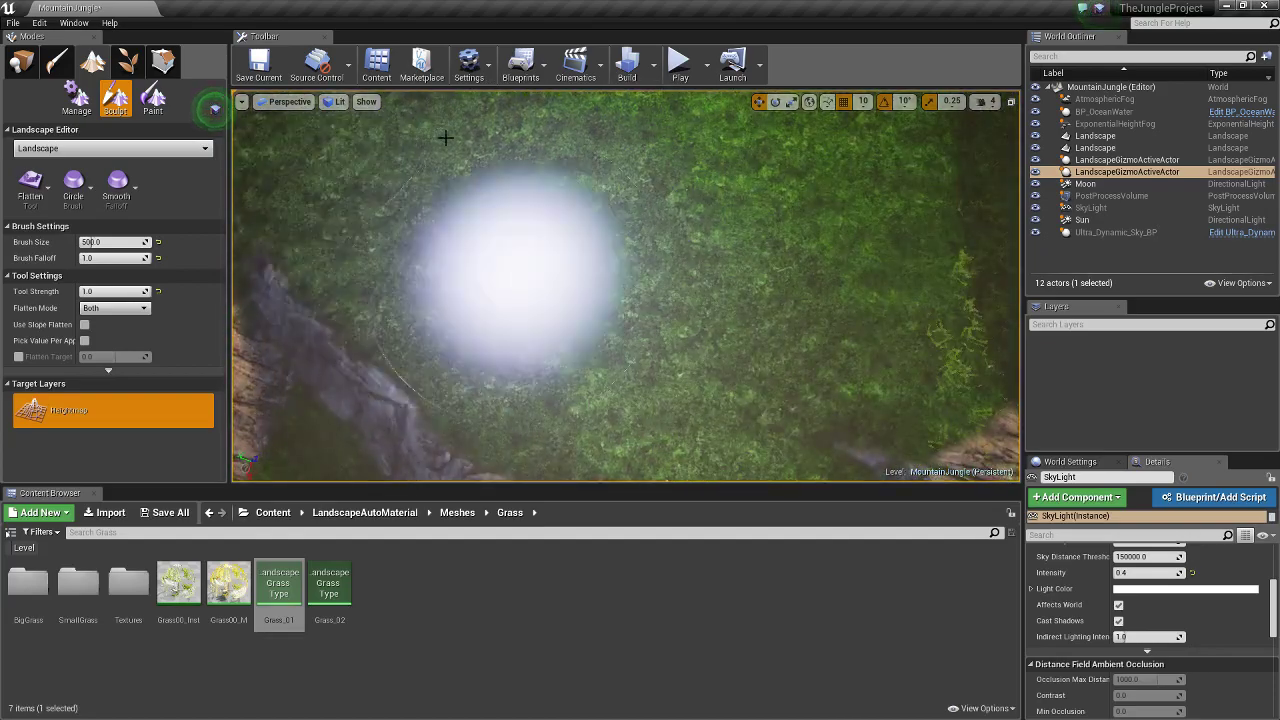
mouse_move(500, 271)
right_down()
mouse_move(557, 189)
mouse_move(441, 312)
mouse_move(286, 414)
mouse_move(700, 137)
mouse_move(617, 121)
mouse_move(529, 150)
mouse_move(442, 140)
mouse_move(471, 129)
mouse_move(336, 126)
mouse_move(534, 263)
mouse_move(557, 176)
mouse_move(786, 120)
mouse_move(843, 206)
right_up()
Step: Flatten the remaining rocky gap into a continuous grass plateau
scroll(846, 249, down, 5)
scroll(666, 360, down, 3)
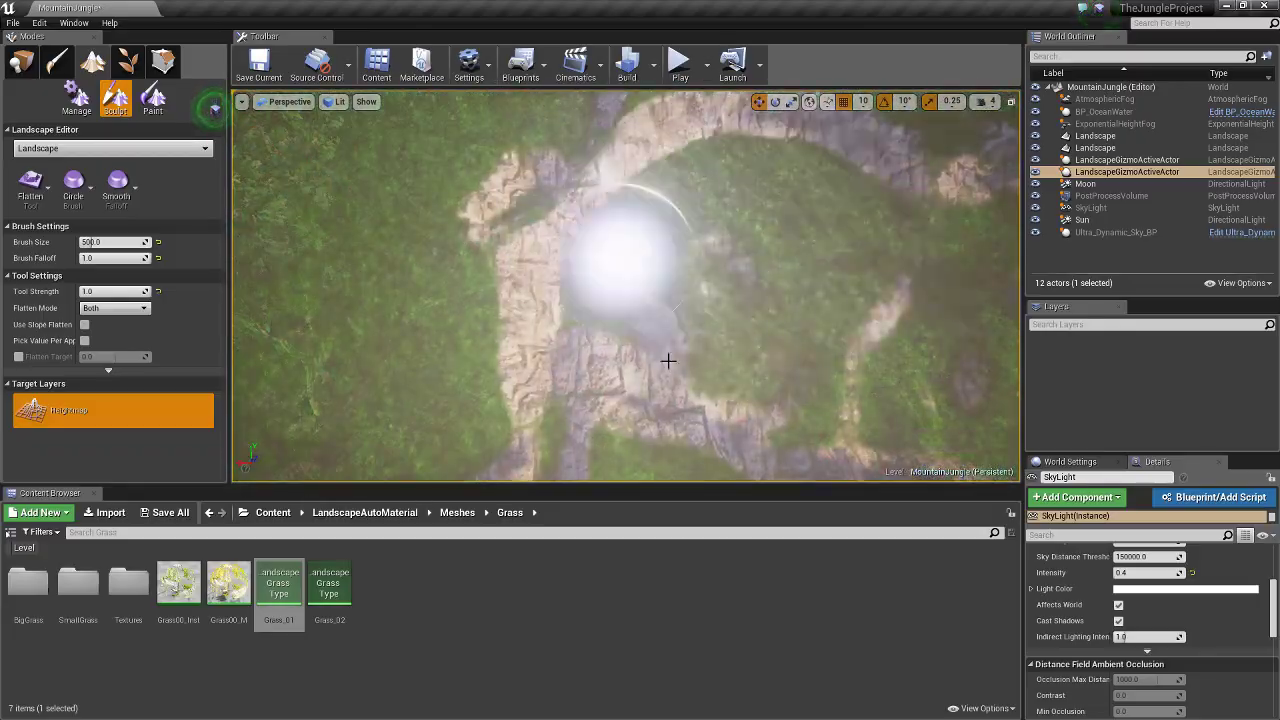
scroll(571, 194, down, 3)
scroll(804, 217, down, 3)
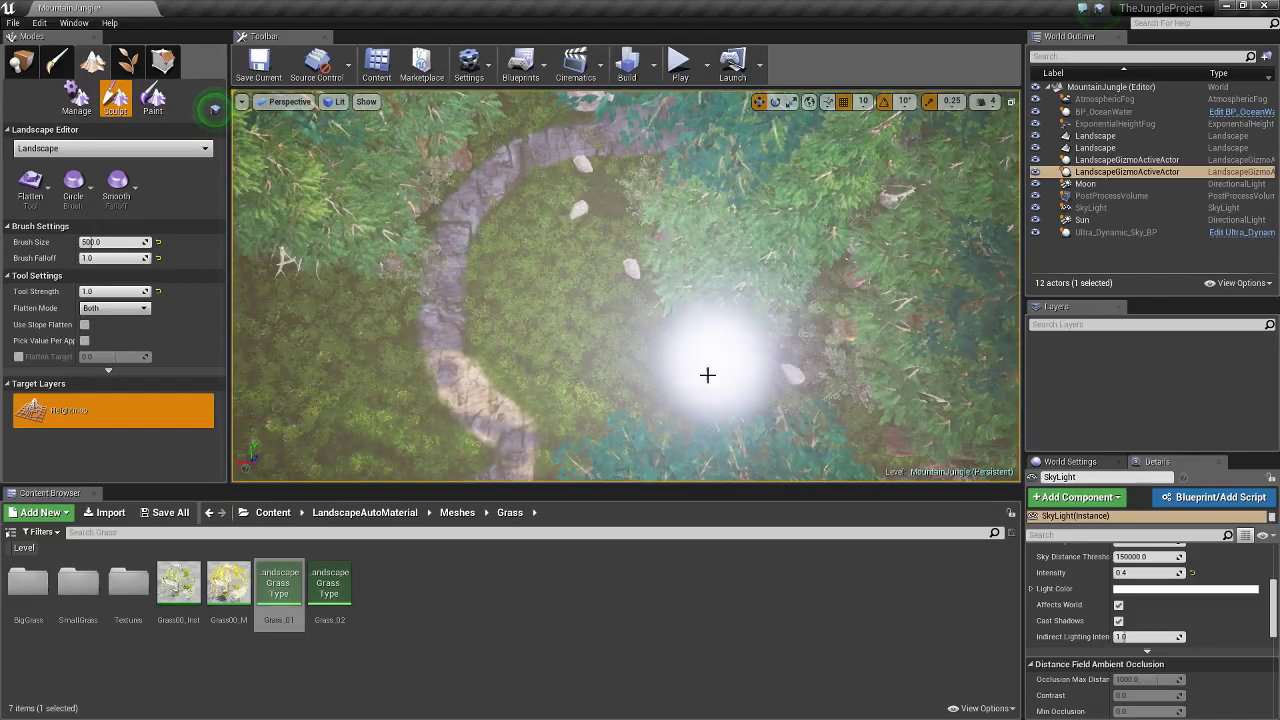
scroll(706, 371, up, 5)
right_drag(706, 371, 706, 371)
mouse_move(337, 168)
right_down()
mouse_move(428, 150)
mouse_move(491, 206)
mouse_move(523, 263)
mouse_move(511, 368)
mouse_move(586, 306)
mouse_move(651, 384)
mouse_move(771, 443)
mouse_move(601, 300)
mouse_move(700, 400)
mouse_move(629, 200)
mouse_move(491, 294)
mouse_move(489, 364)
right_up()
mouse_move(489, 364)
mouse_down()
mouse_move(600, 271)
mouse_move(608, 377)
mouse_move(680, 186)
mouse_move(691, 199)
mouse_up()
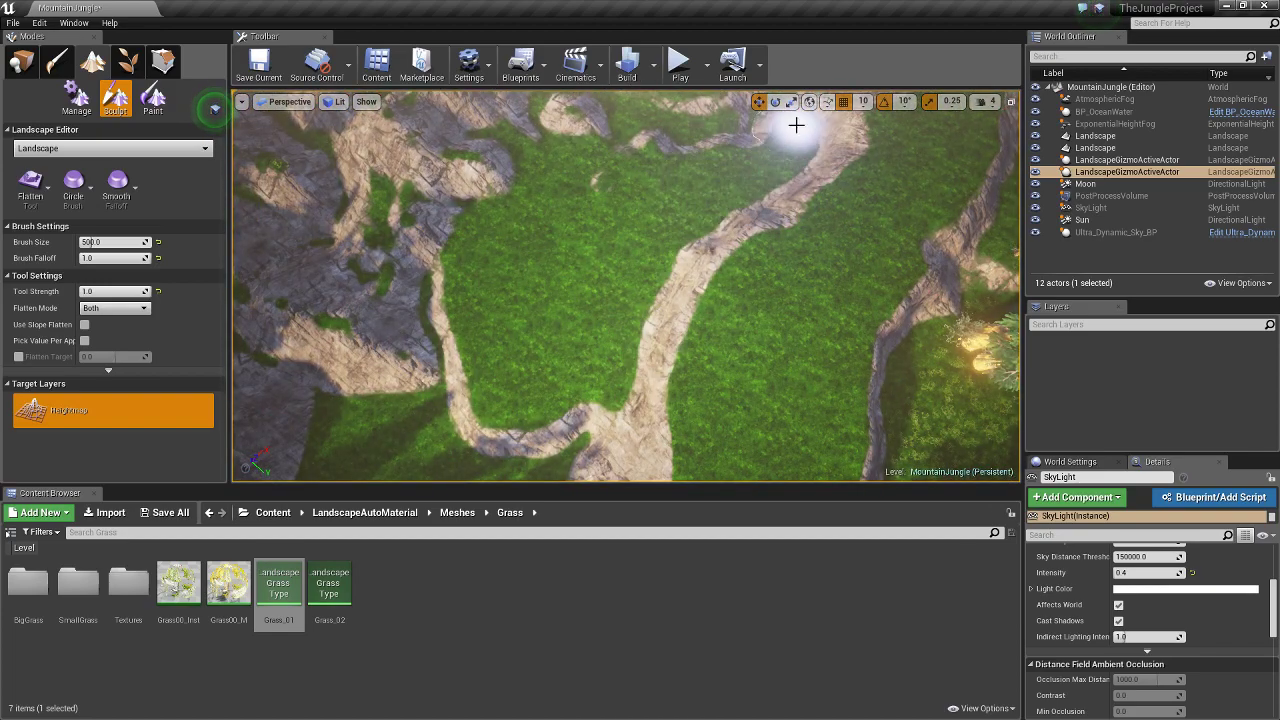
right_drag(794, 126, 794, 126)
right_drag(708, 244, 708, 244)
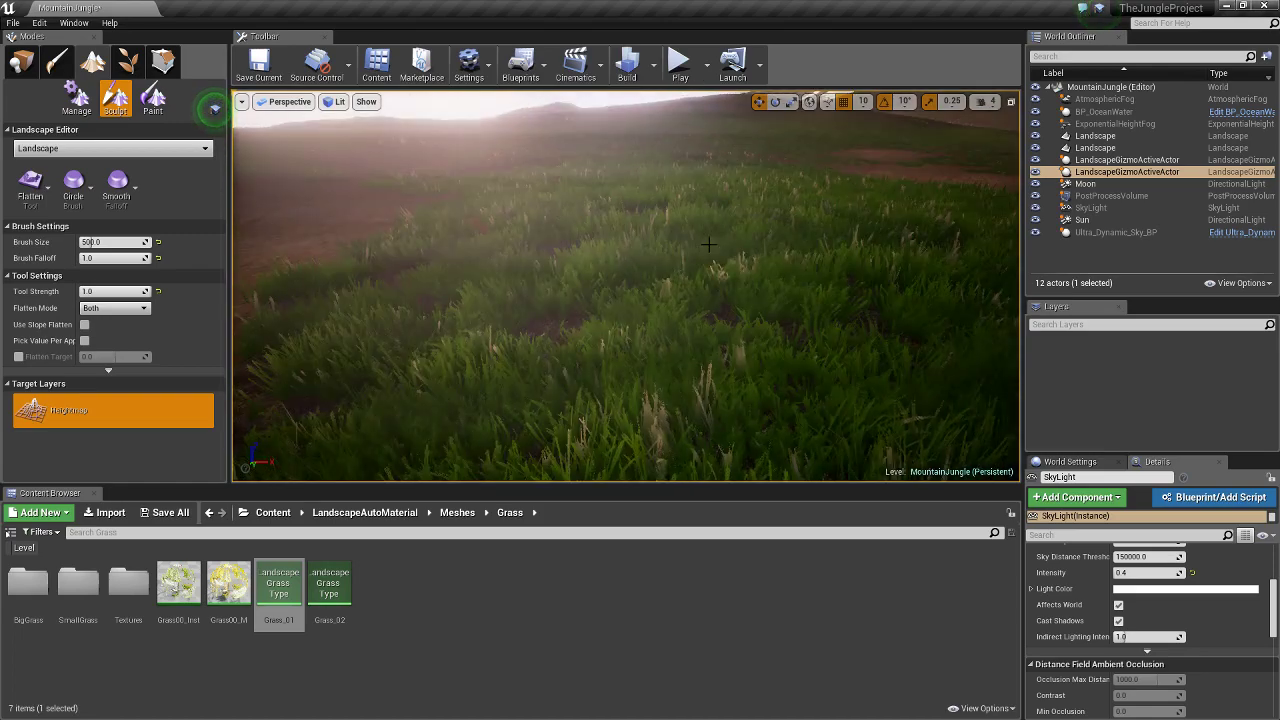
scroll(1103, 531, up, 5)
Step: Leave sculpting for Place mode and select the Landscape to show its Landscape Material slot
scroll(1103, 531, up, 5)
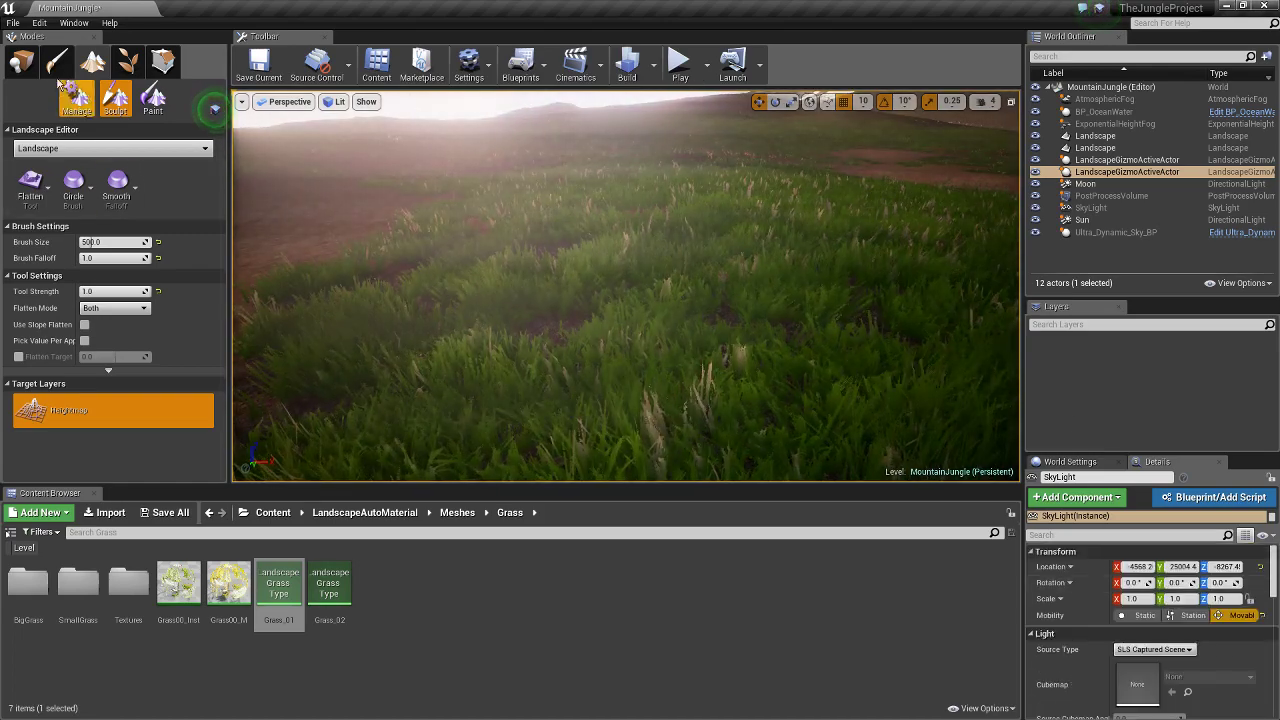
key(shift+1)
right_drag(876, 147, 876, 147)
click(876, 147)
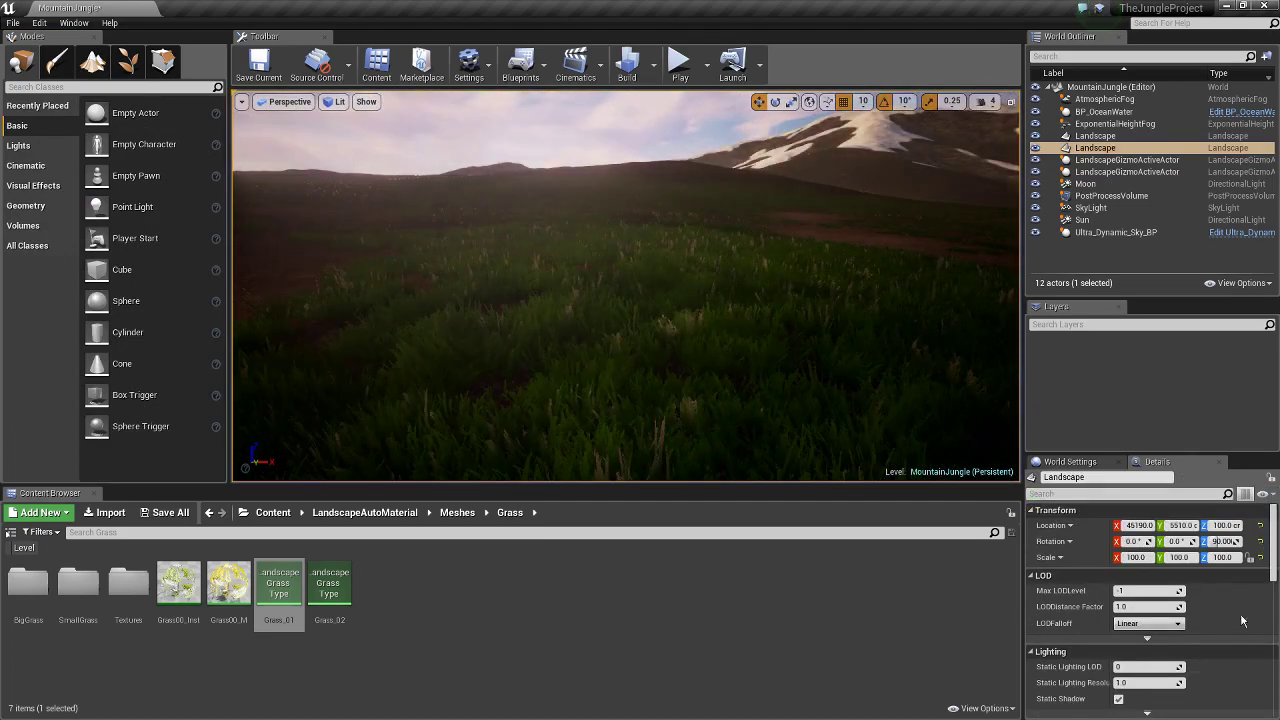
scroll(1216, 608, down, 5)
scroll(1216, 608, down, 2)
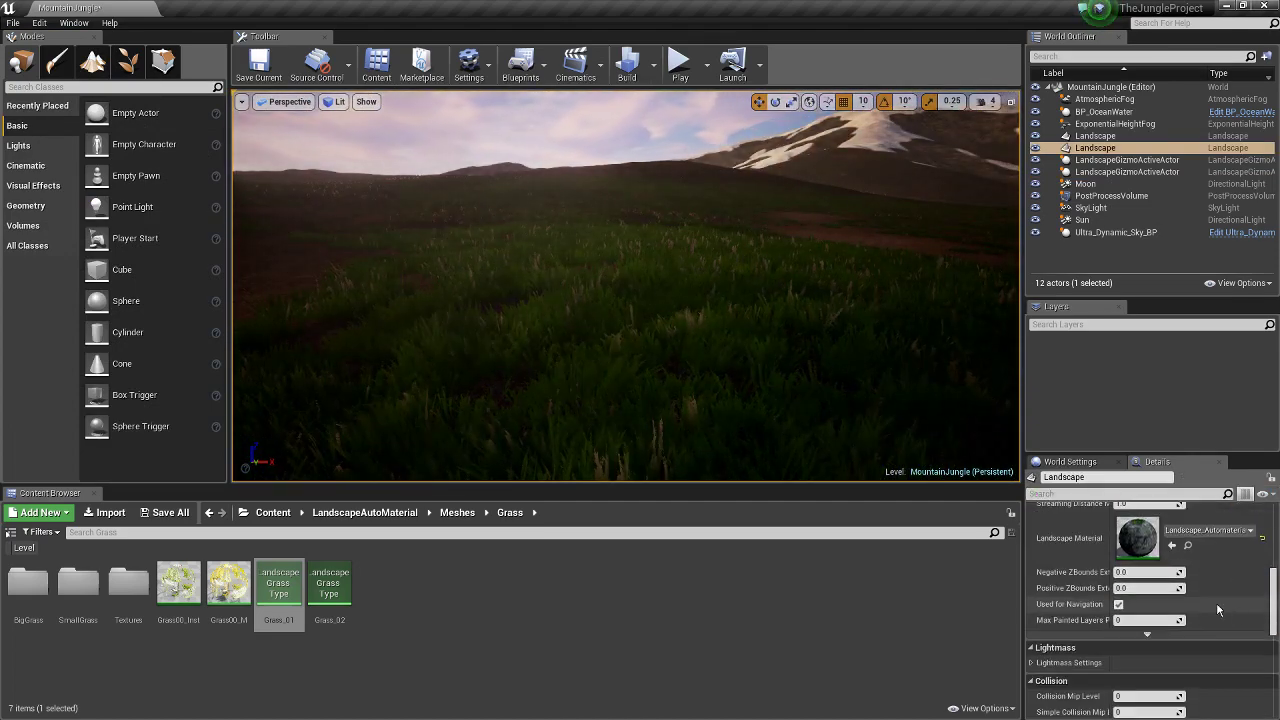
click(1188, 545)
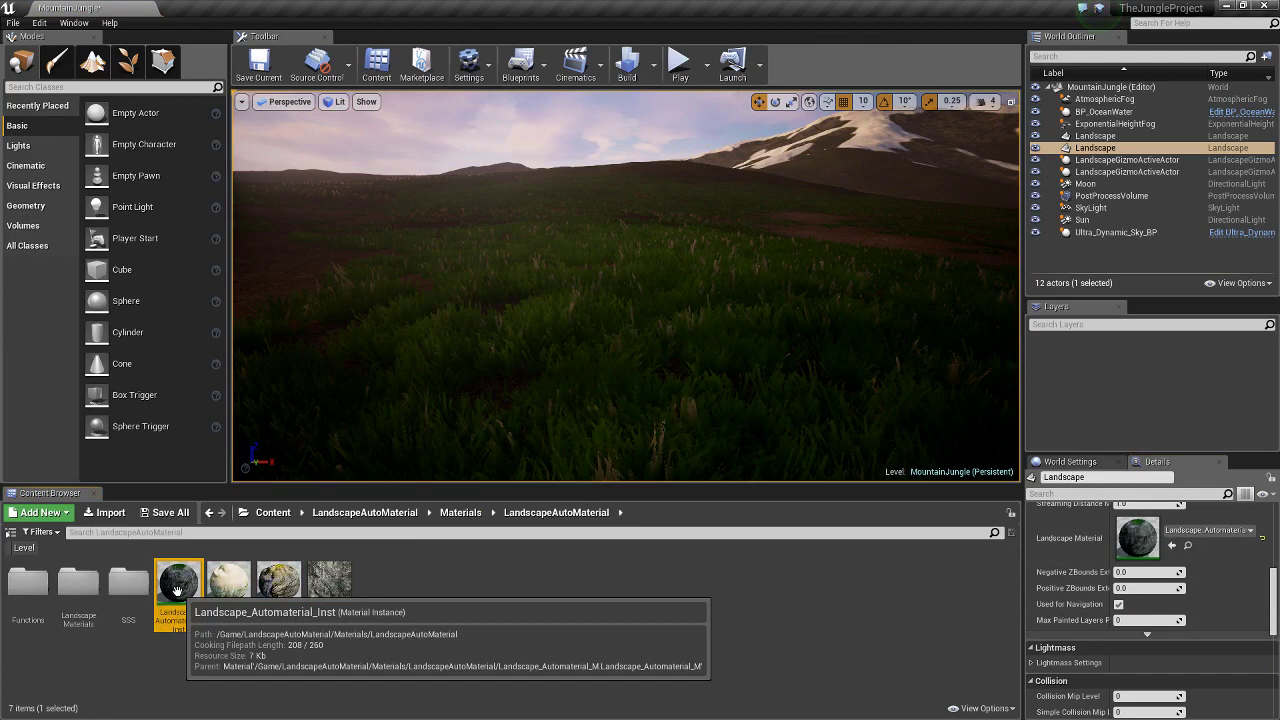
Step: Assign Landscape_Automaterial_Inst to the Landscape Material slot, replacing PHT_Mountain_Inst
drag(177, 590, 838, 170)
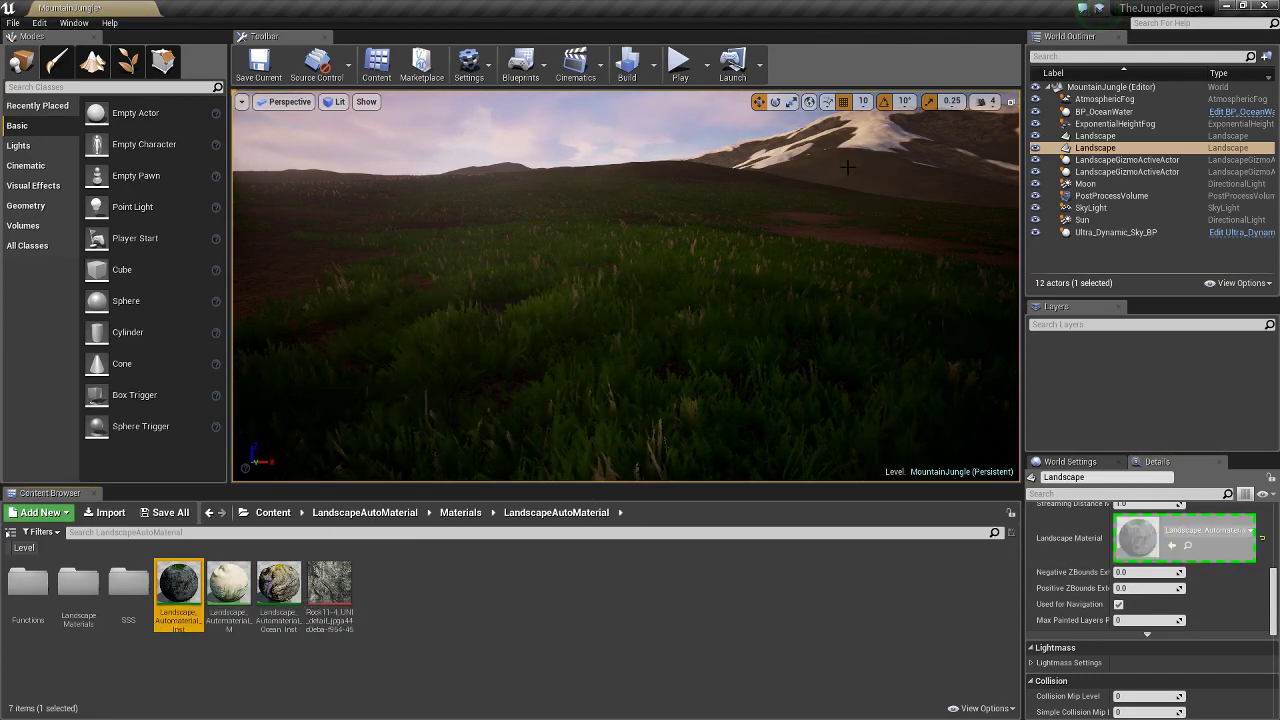
drag(838, 170, 882, 277)
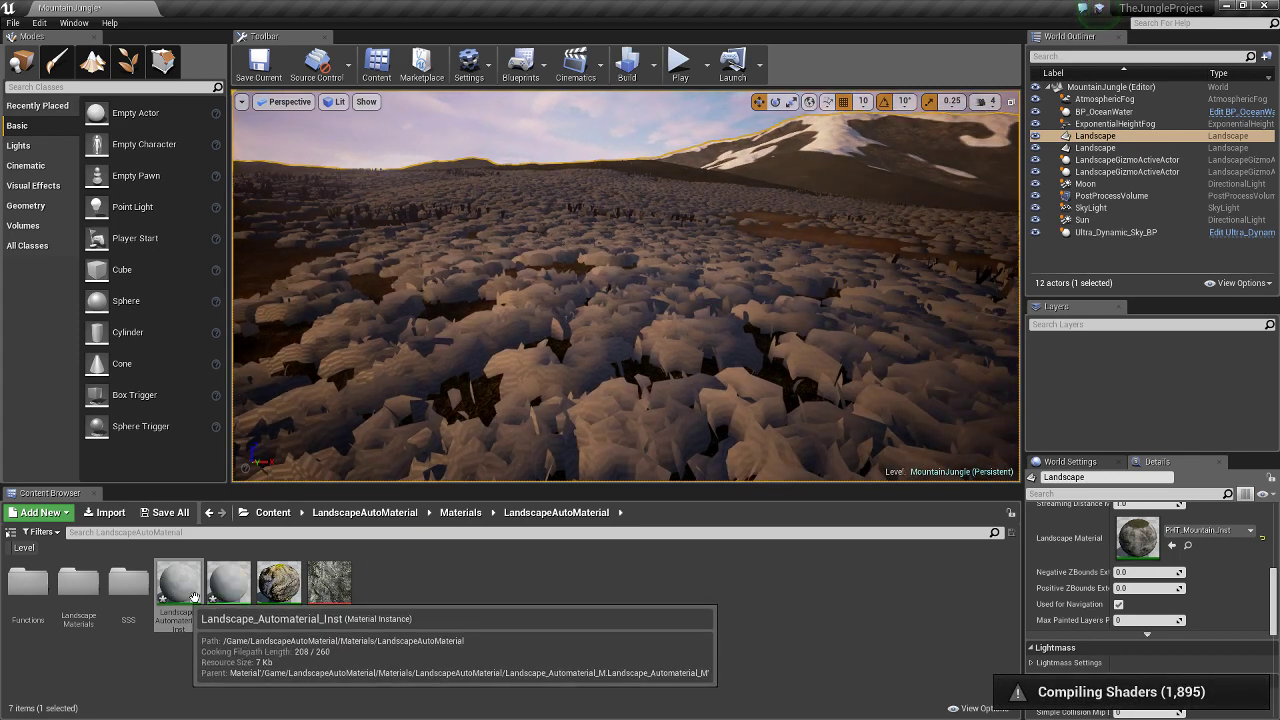
drag(178, 590, 1137, 540)
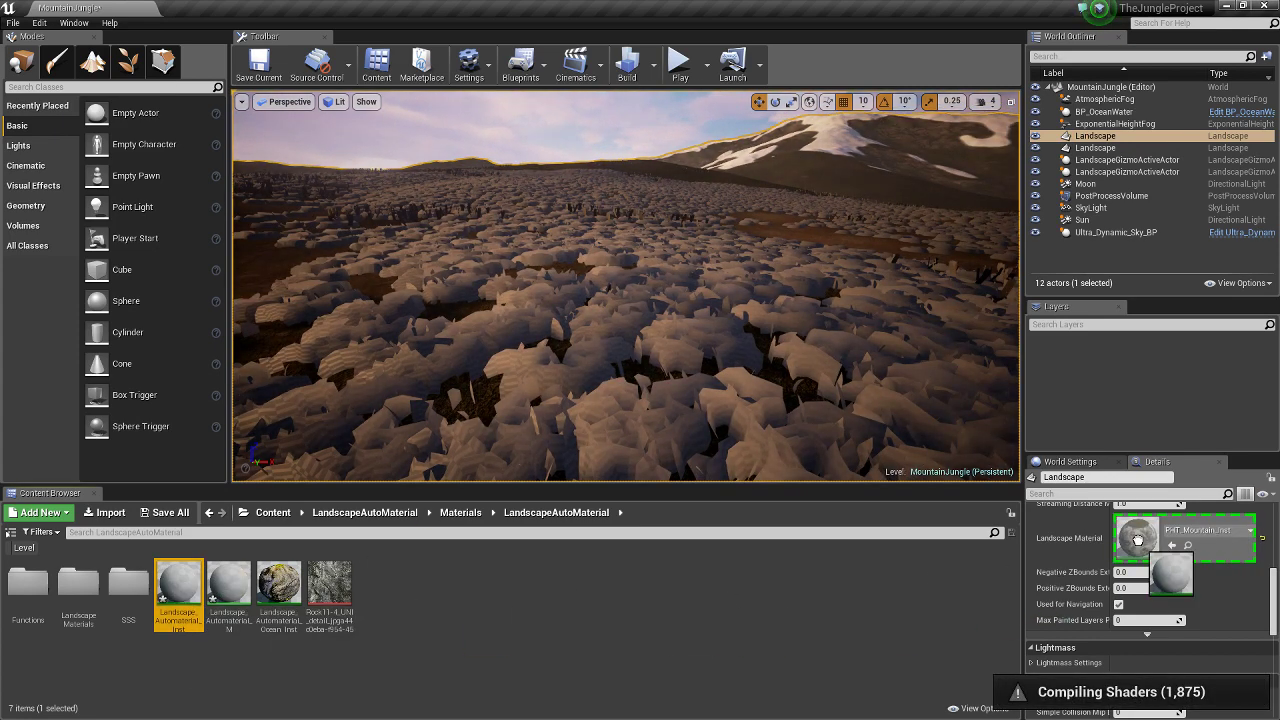
drag(1137, 540, 1139, 545)
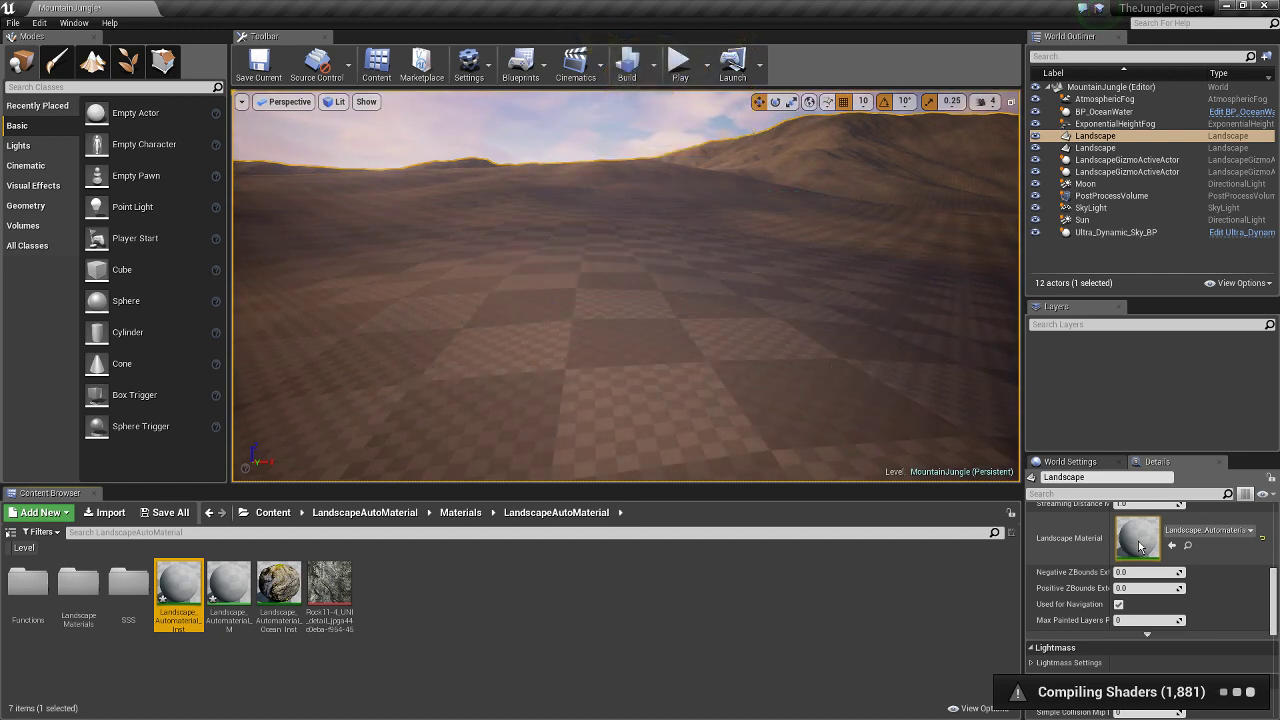
click(779, 267)
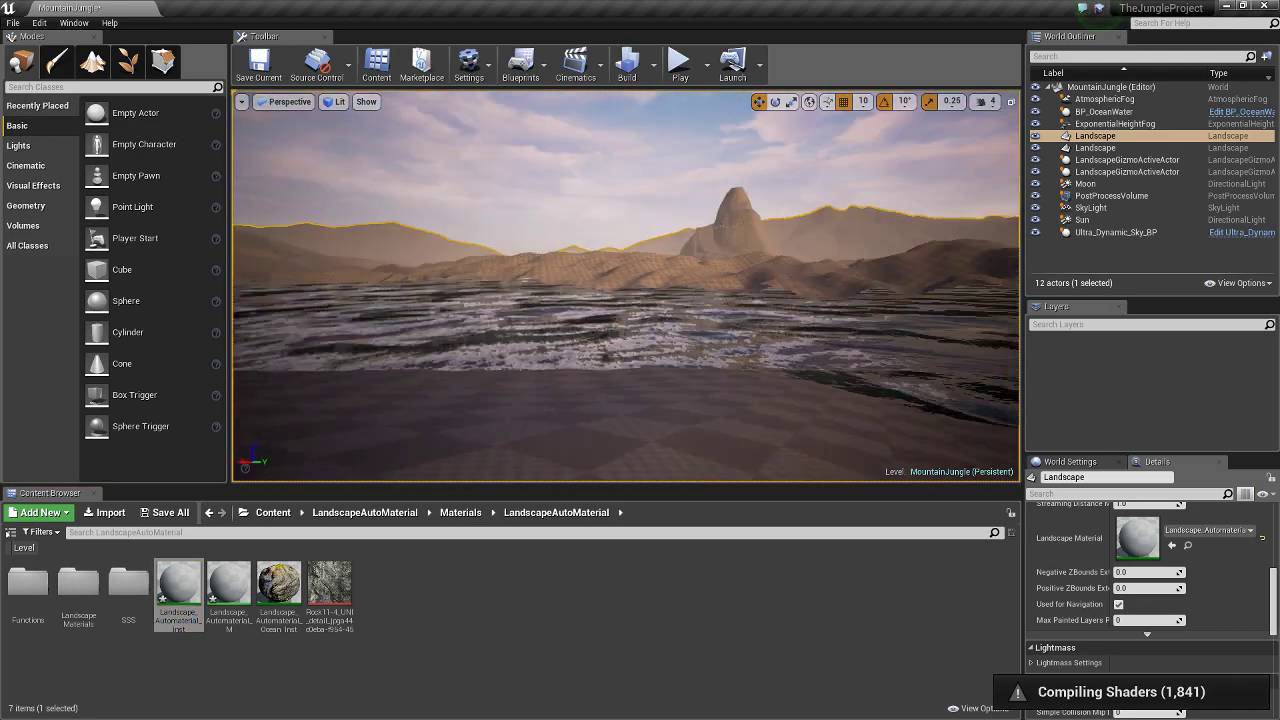
right_drag(626, 285, 600, 300)
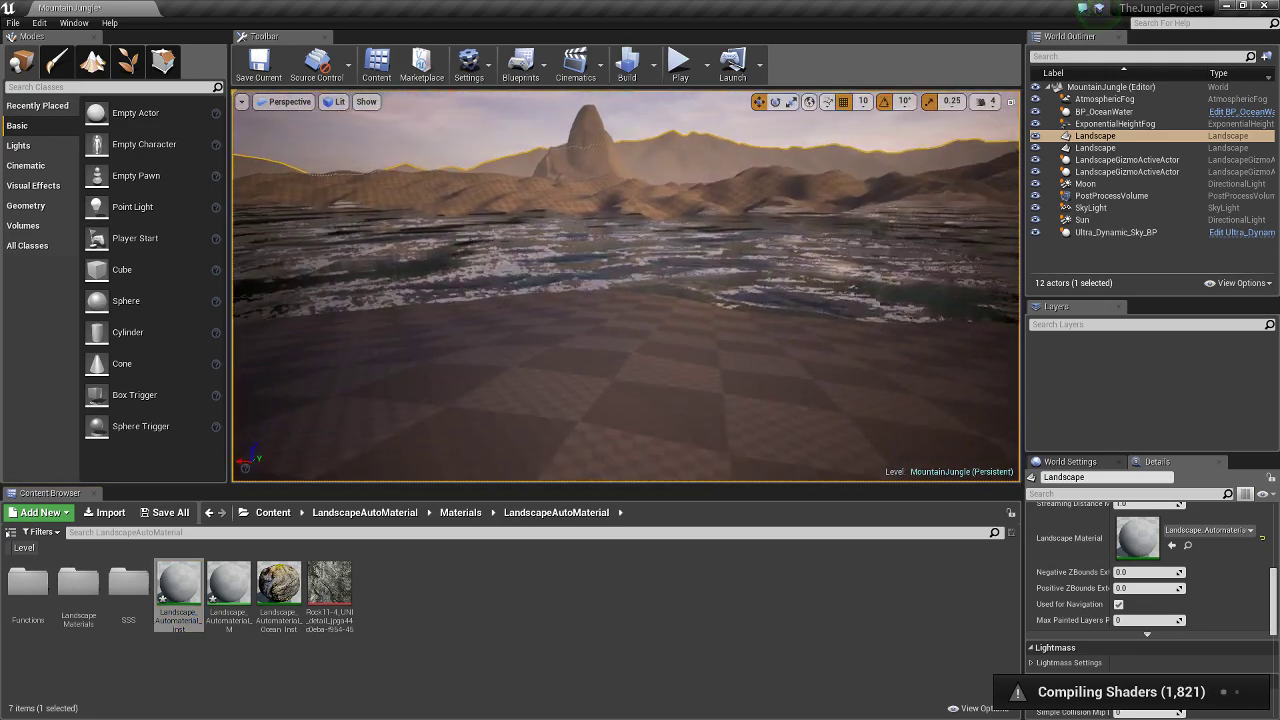
right_drag(600, 300, 620, 290)
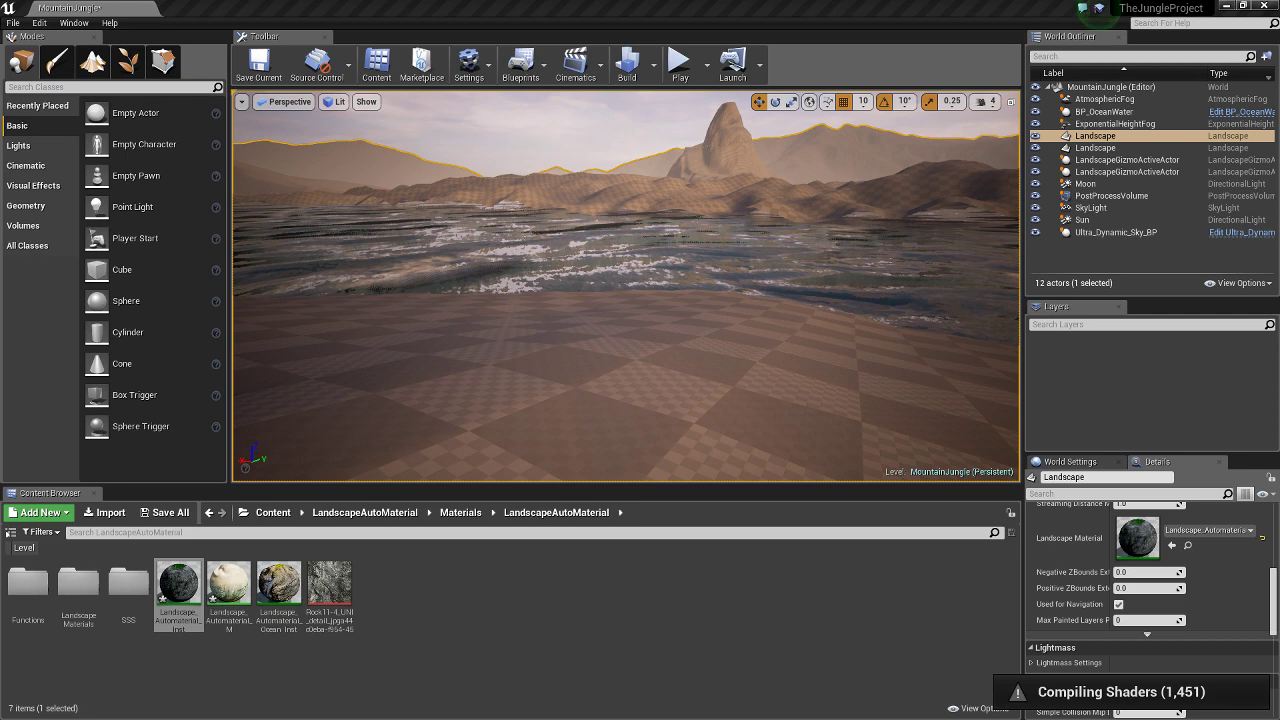
right_drag(660, 255, 693, 248)
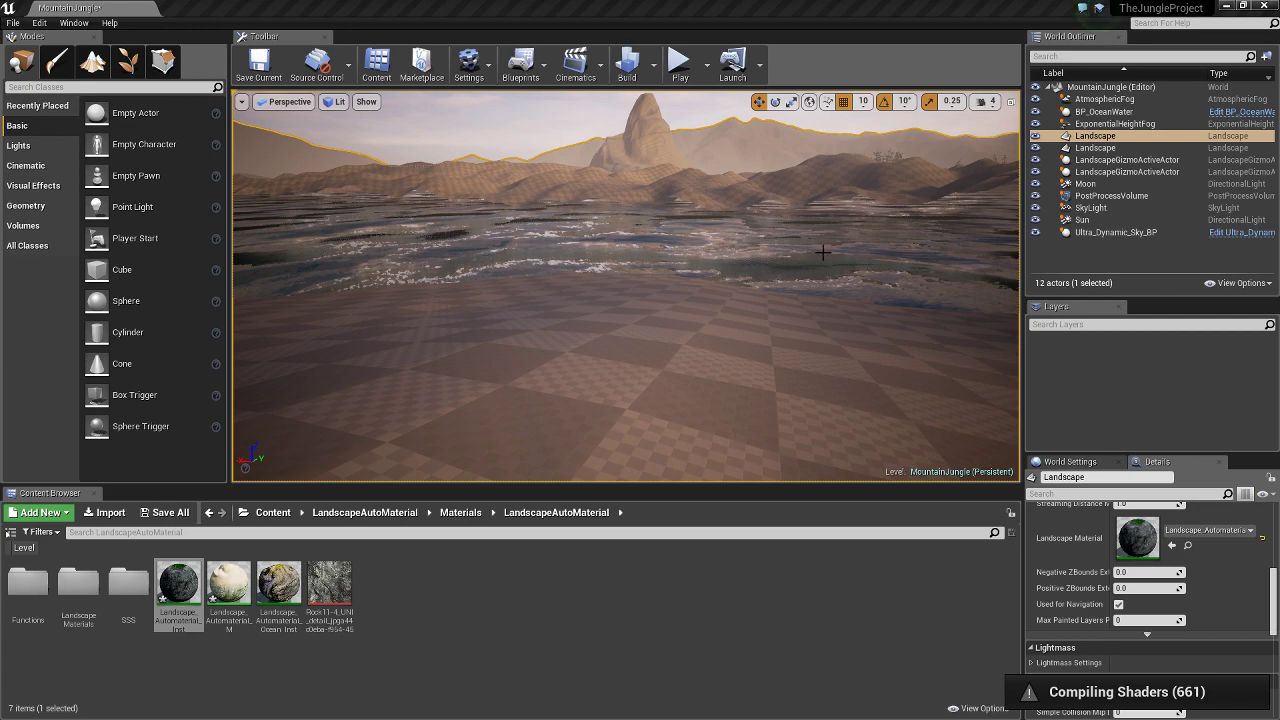
Step: Fly down to a close view of the grass-textured lakeshore
right_drag(829, 203, 829, 203)
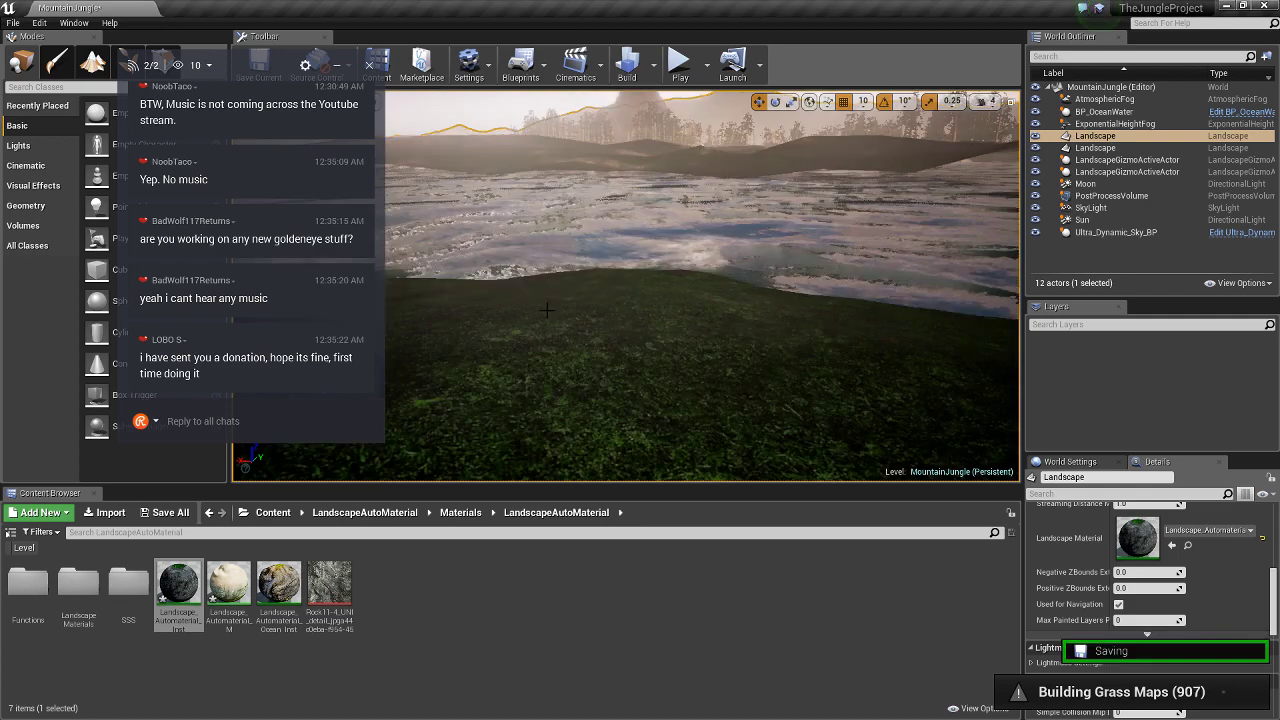
Step: Fly over the lake, press Escape to deselect the landscape, and inspect the rocky, forested hillsides
mouse_move(571, 291)
right_down()
mouse_move(600, 300)
mouse_move(620, 260)
right_up()
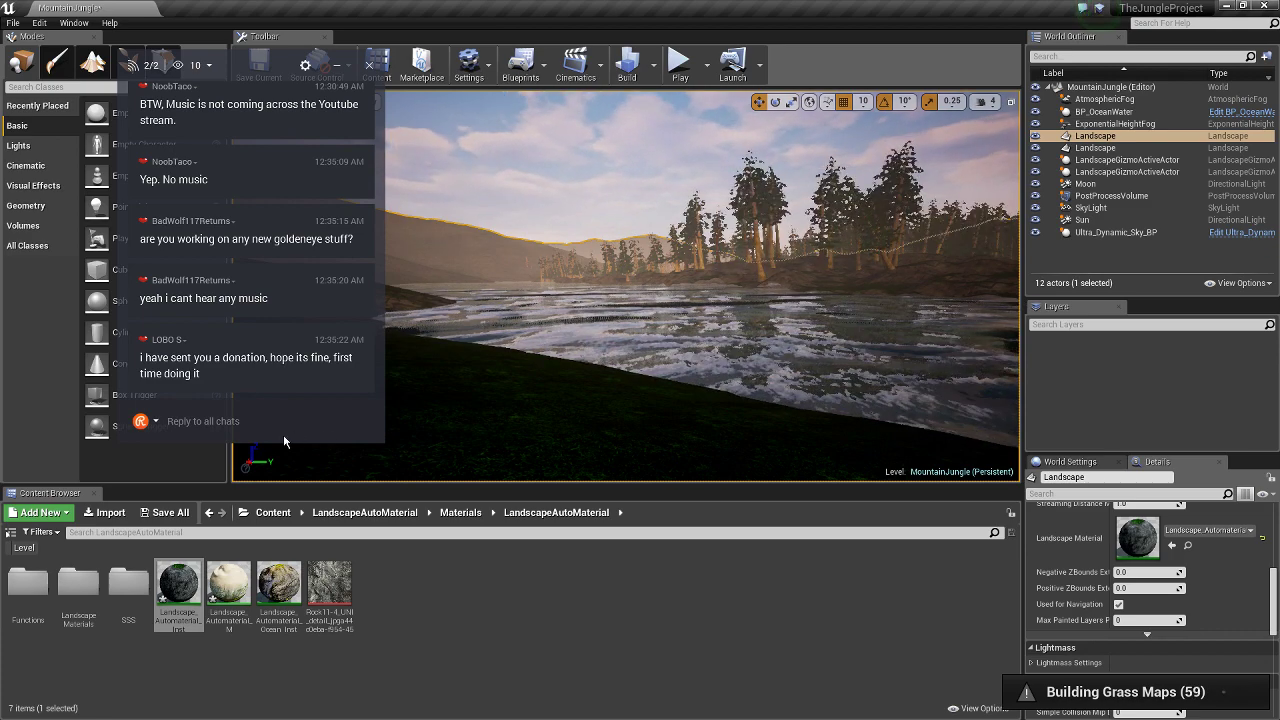
right_drag(620, 300, 860, 290)
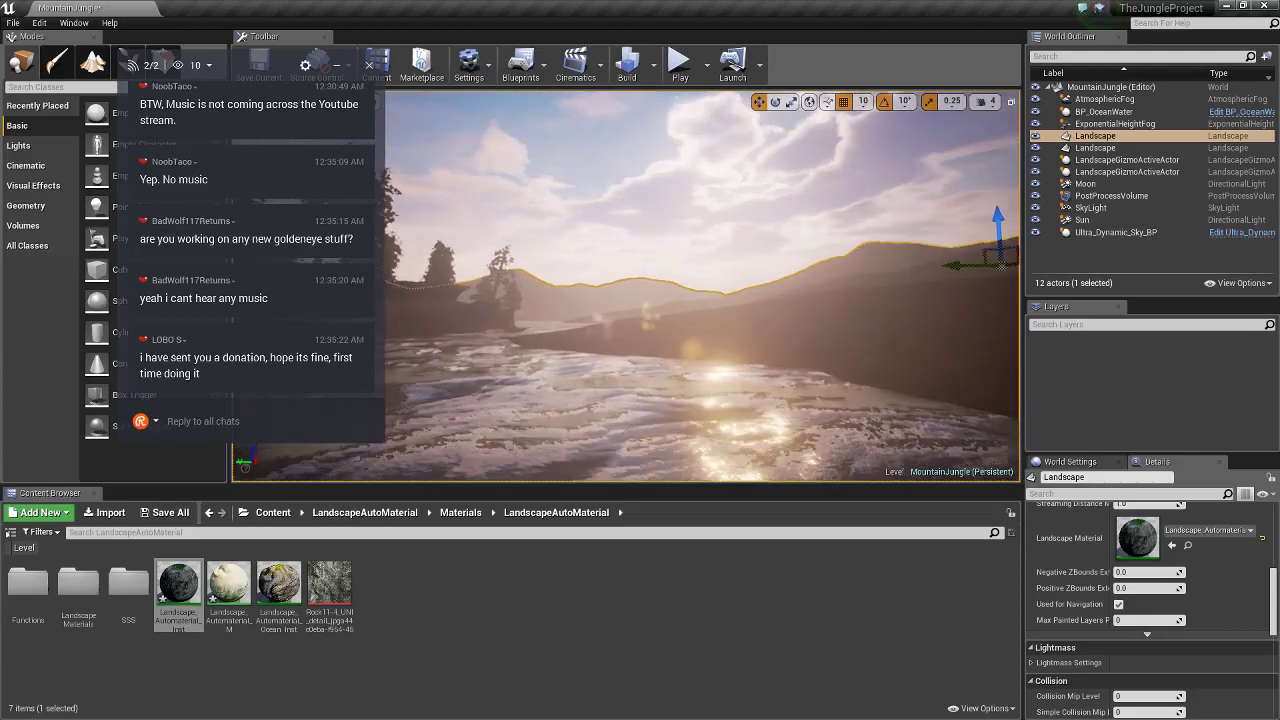
right_drag(860, 290, 940, 290)
key(Escape)
mouse_move(731, 286)
right_down()
mouse_move(700, 290)
mouse_move(700, 320)
mouse_move(655, 340)
right_up()
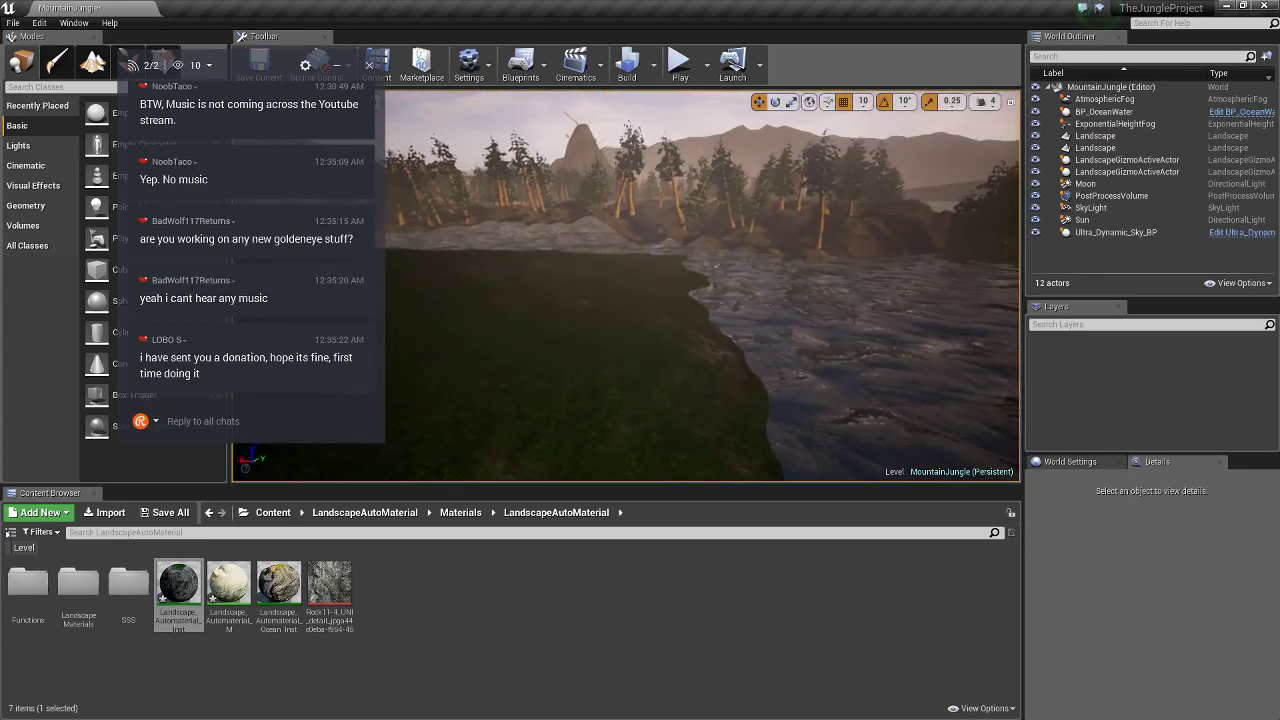
mouse_move(655, 340)
right_down()
mouse_move(655, 470)
mouse_move(610, 380)
mouse_move(650, 330)
mouse_move(655, 300)
mouse_move(625, 310)
right_up()
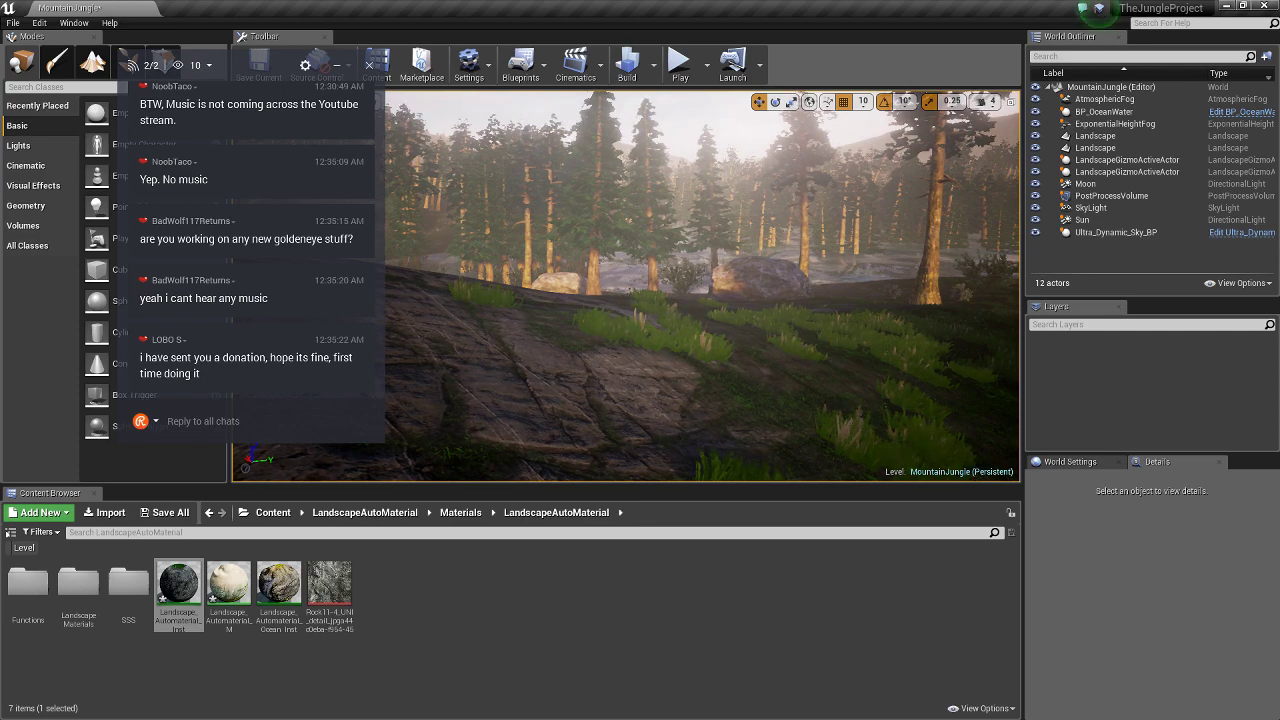
right_drag(625, 310, 625, 310)
Step: Select the landscape and reset its Landscape Material to None
click(520, 430)
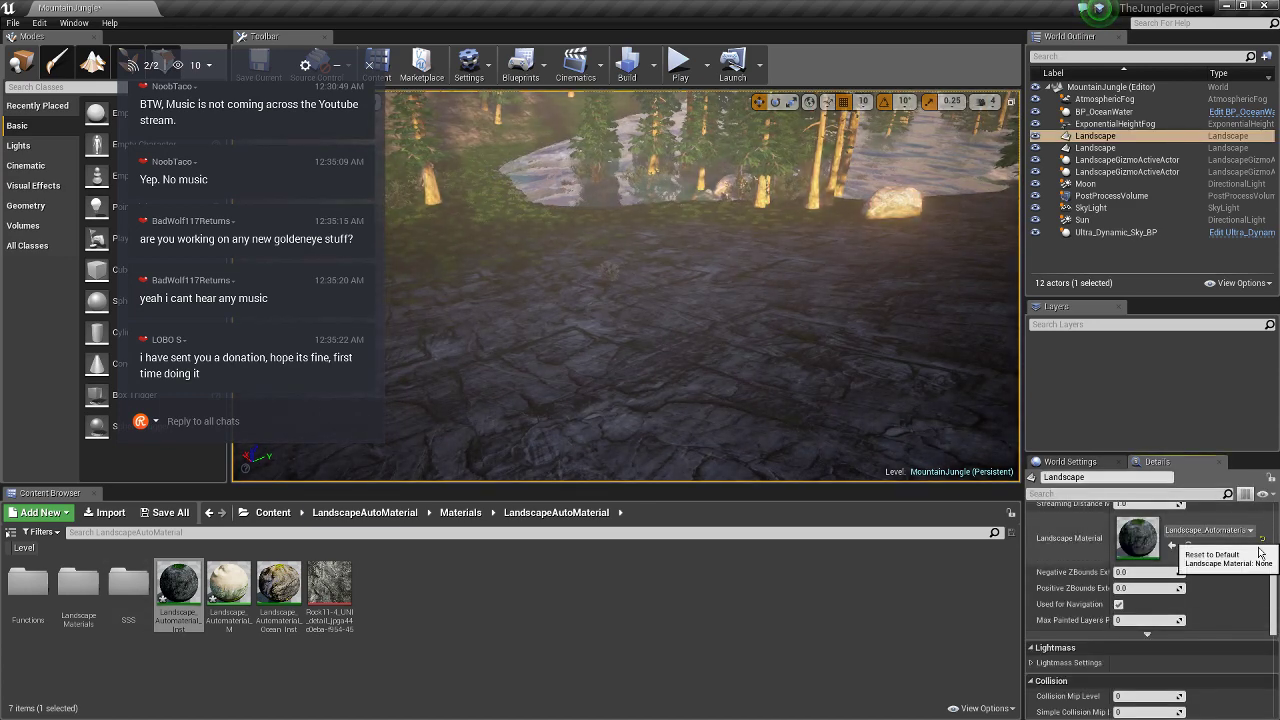
click(1172, 545)
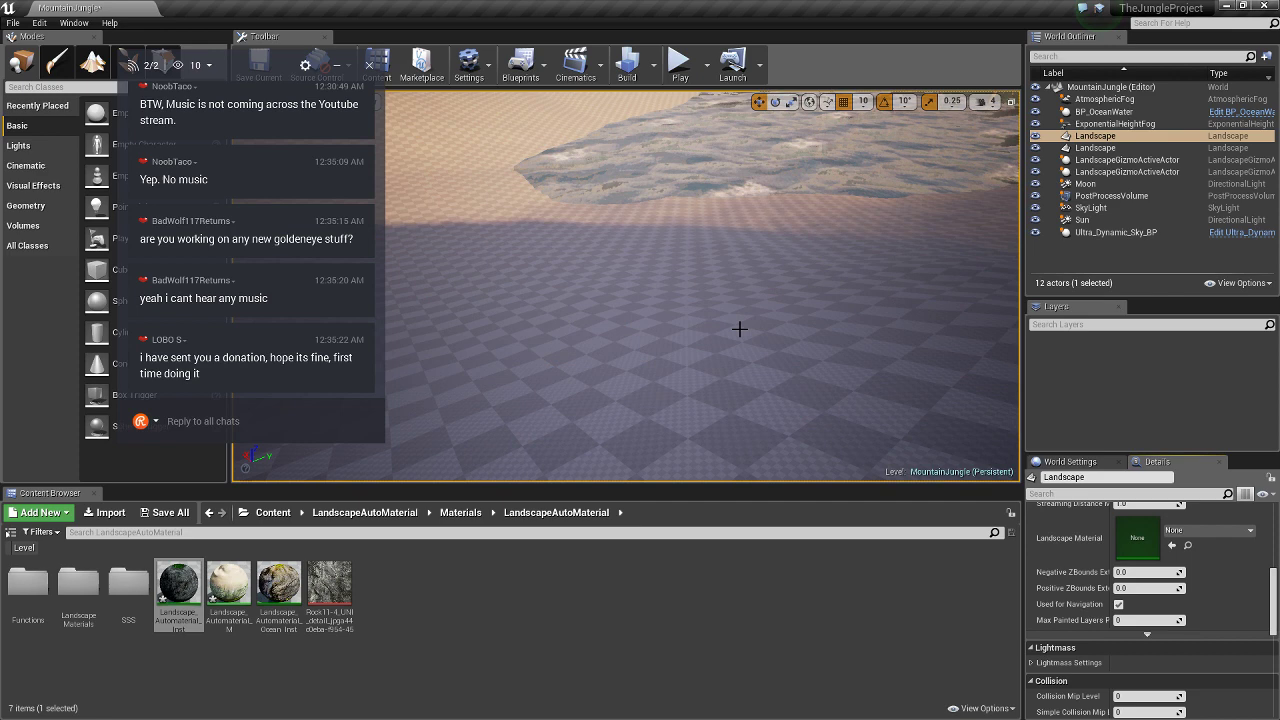
click(1210, 531)
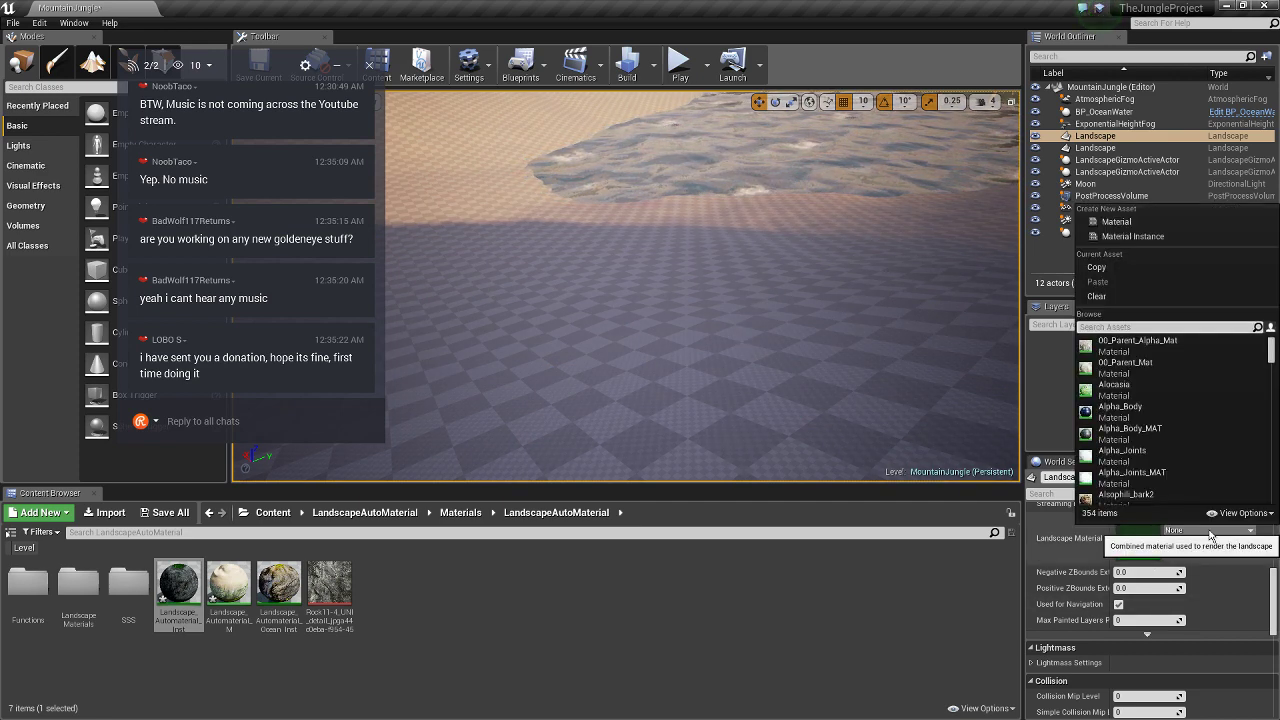
click(1210, 533)
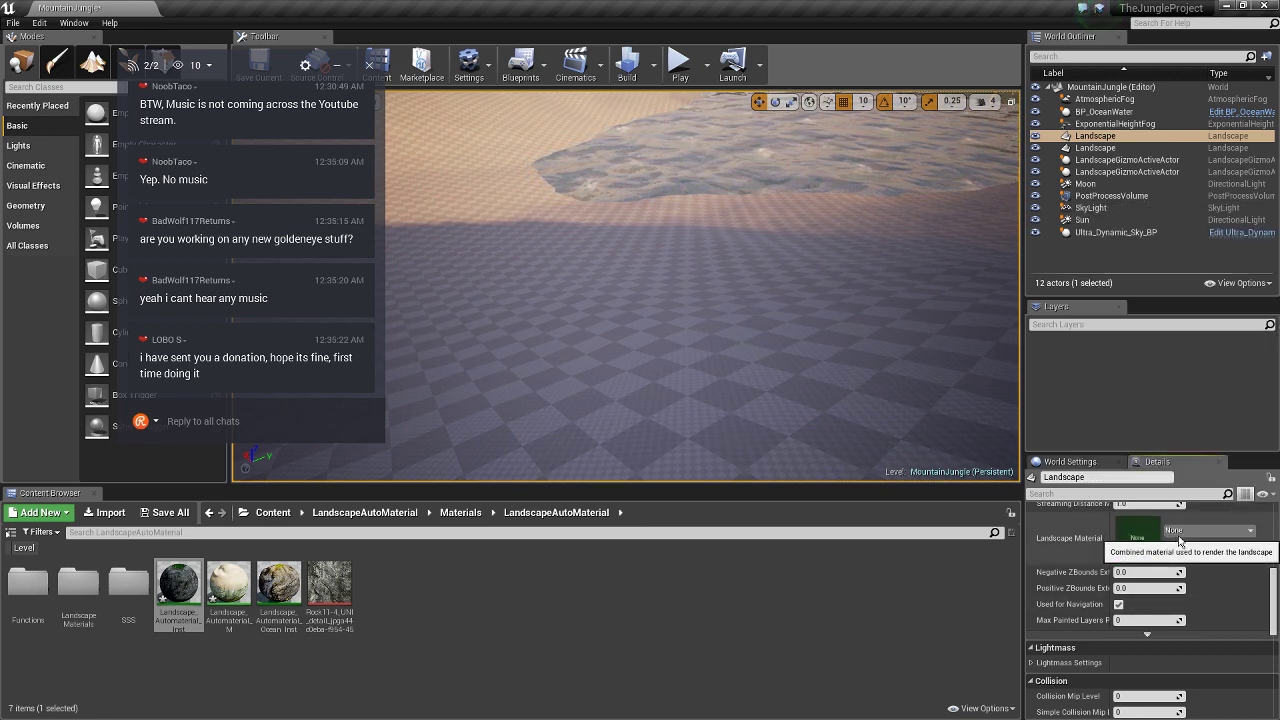
Step: Browse to Content > PhotoR_Mountains > Environments > Landscape > Materials in the Content Browser
click(242, 514)
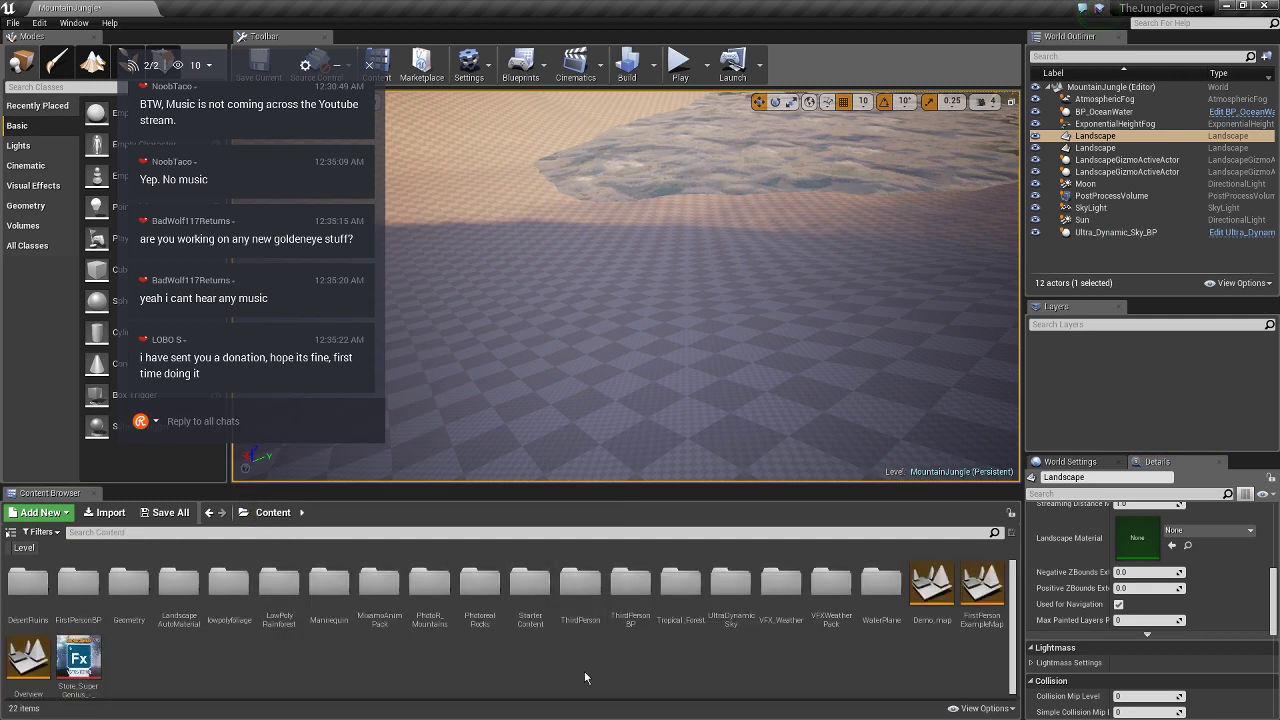
double_click(484, 600)
click(267, 514)
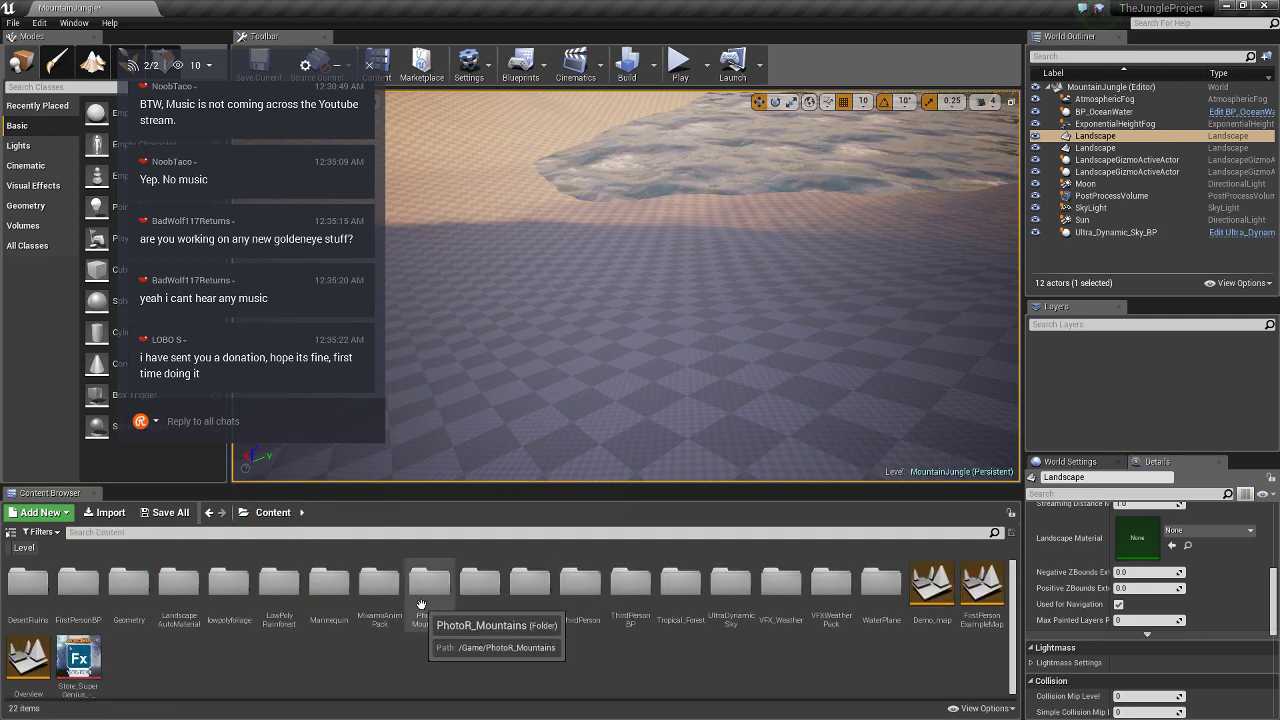
double_click(440, 590)
click(125, 600)
double_click(125, 601)
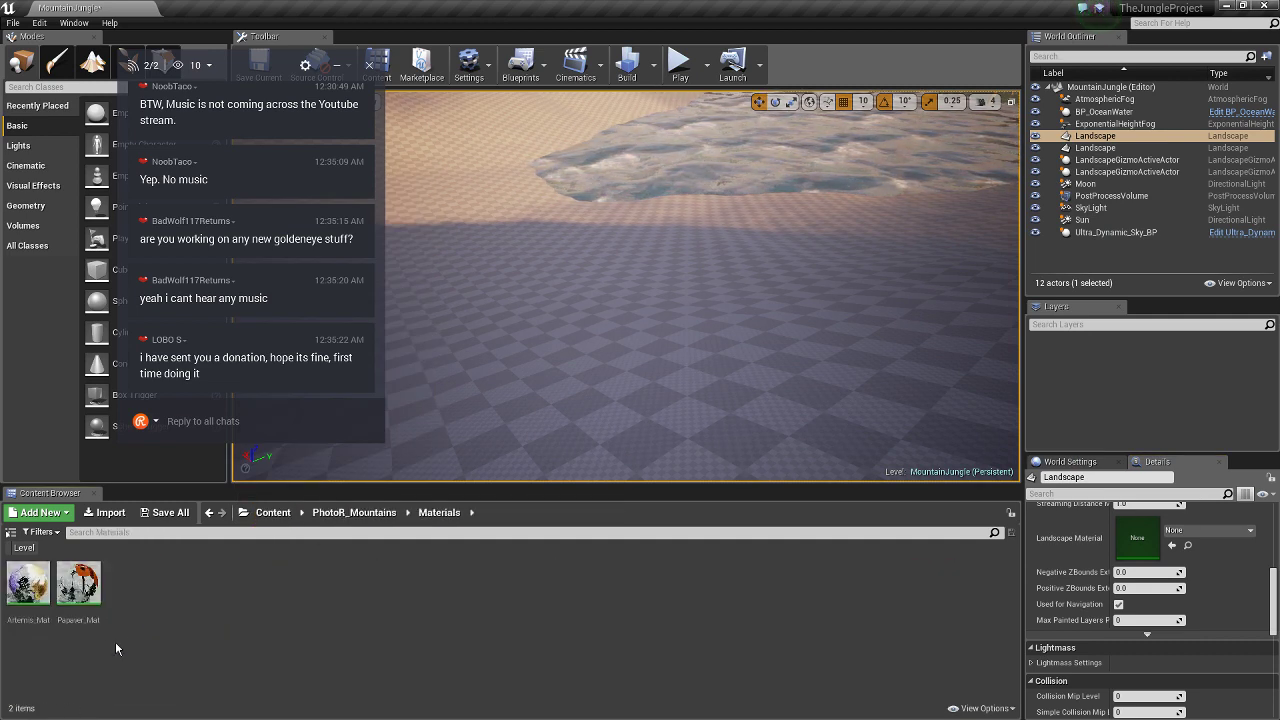
click(345, 514)
click(128, 585)
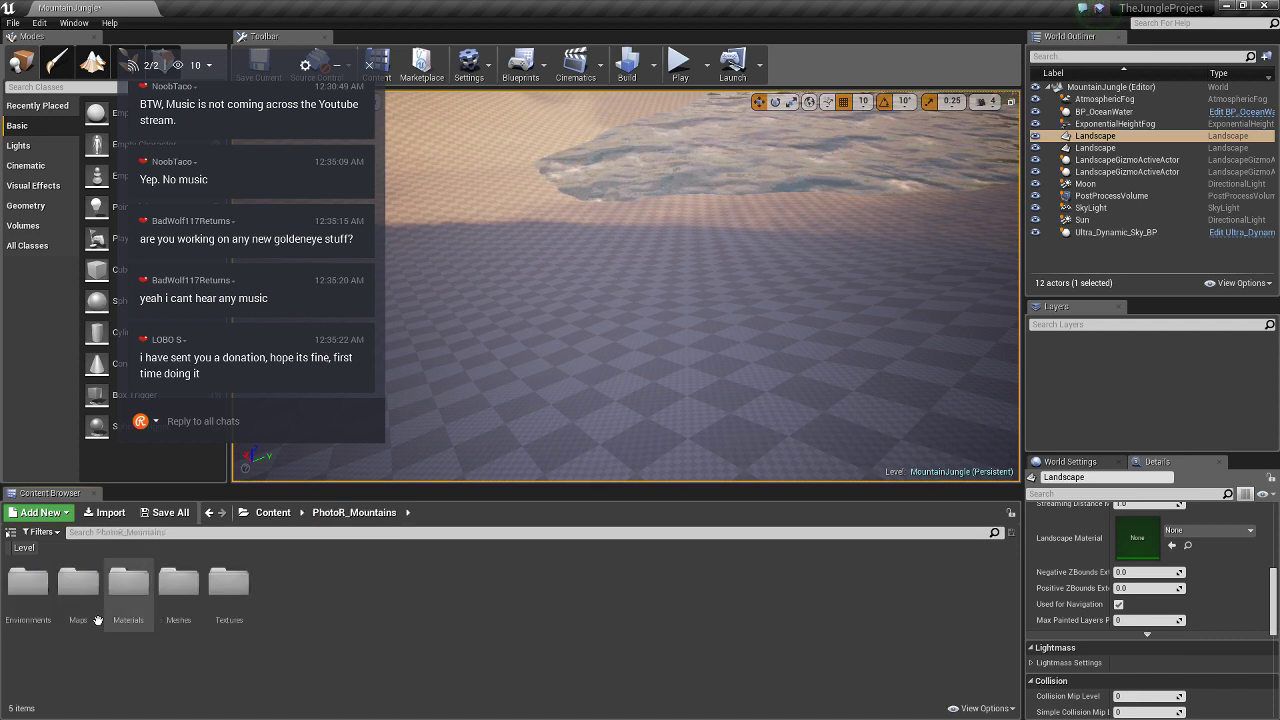
double_click(128, 585)
click(78, 585)
double_click(78, 585)
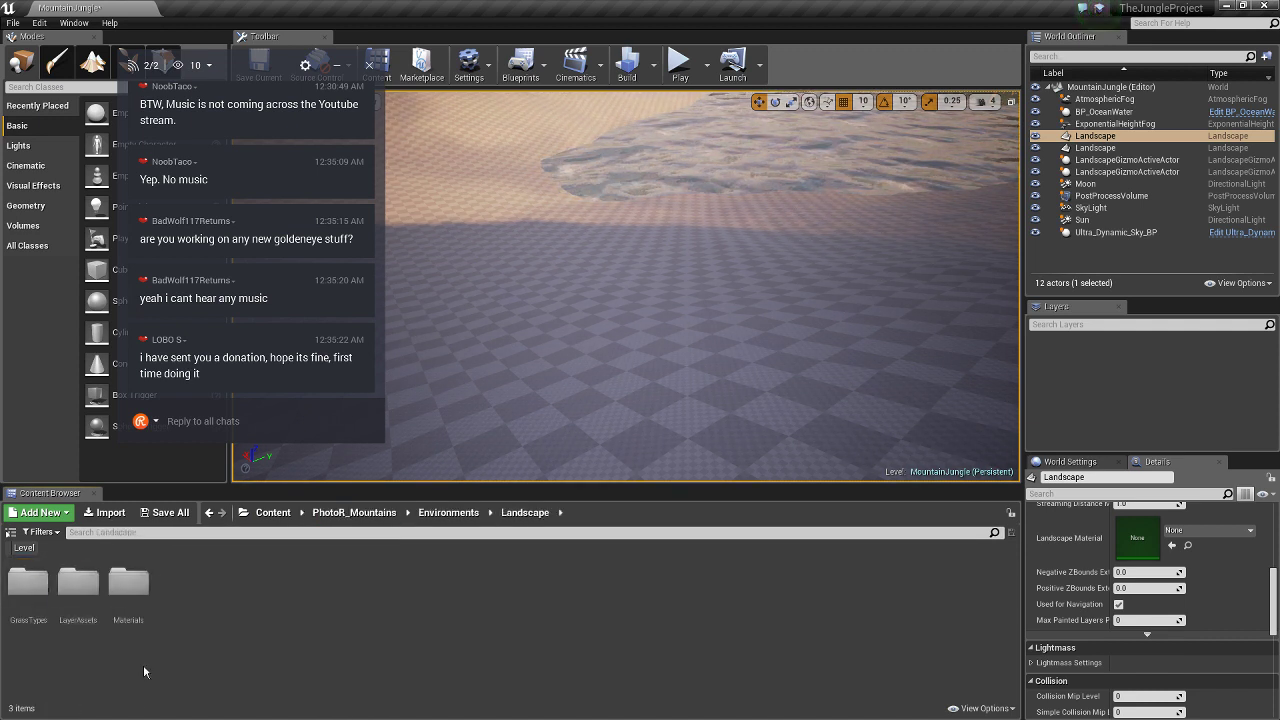
double_click(128, 582)
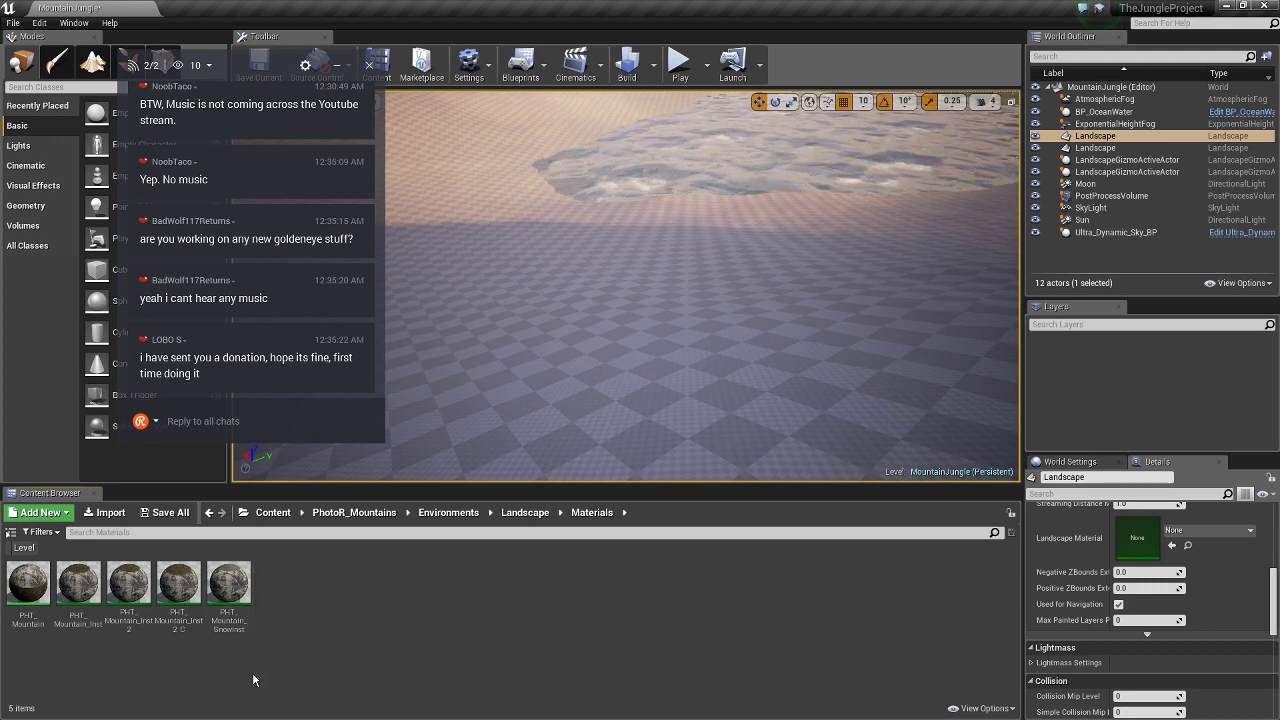
Step: Drop PHT_Mountain_Inst onto the Landscape Material slot and fly over the snowy ridge and grassy slopes
mouse_move(78, 588)
drag(83, 587, 1172, 545)
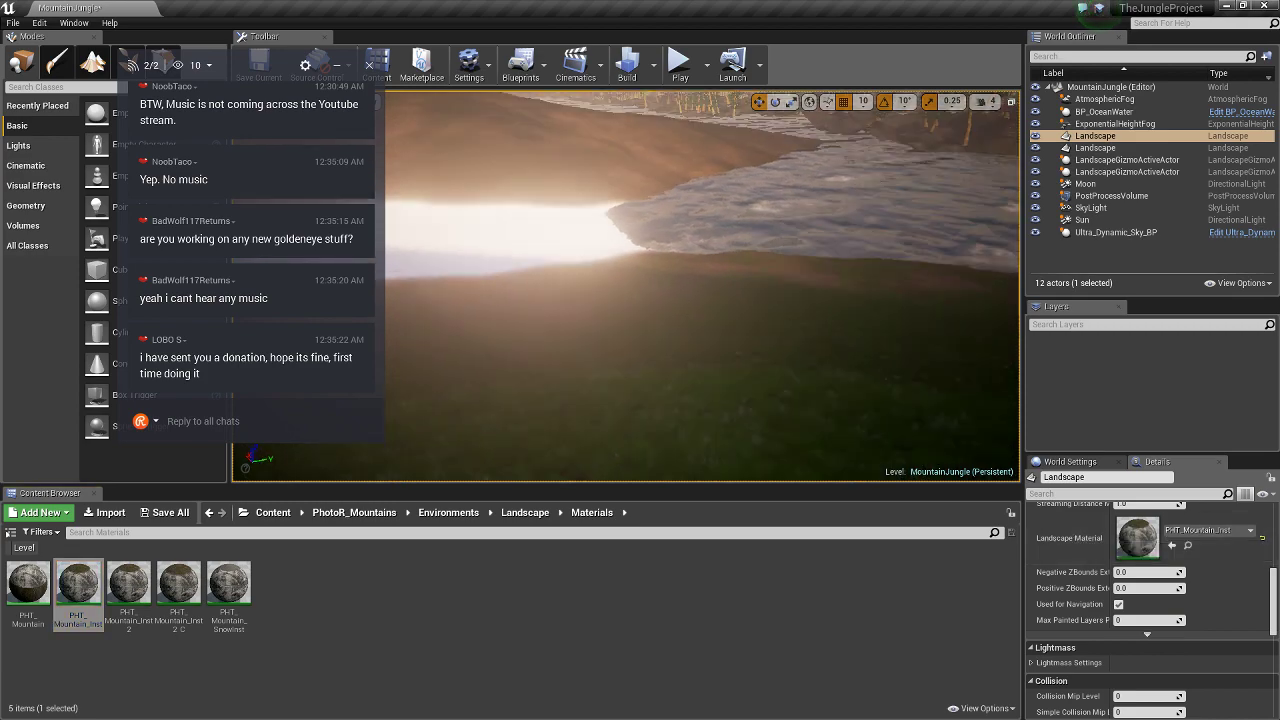
right_drag(626, 286, 640, 290)
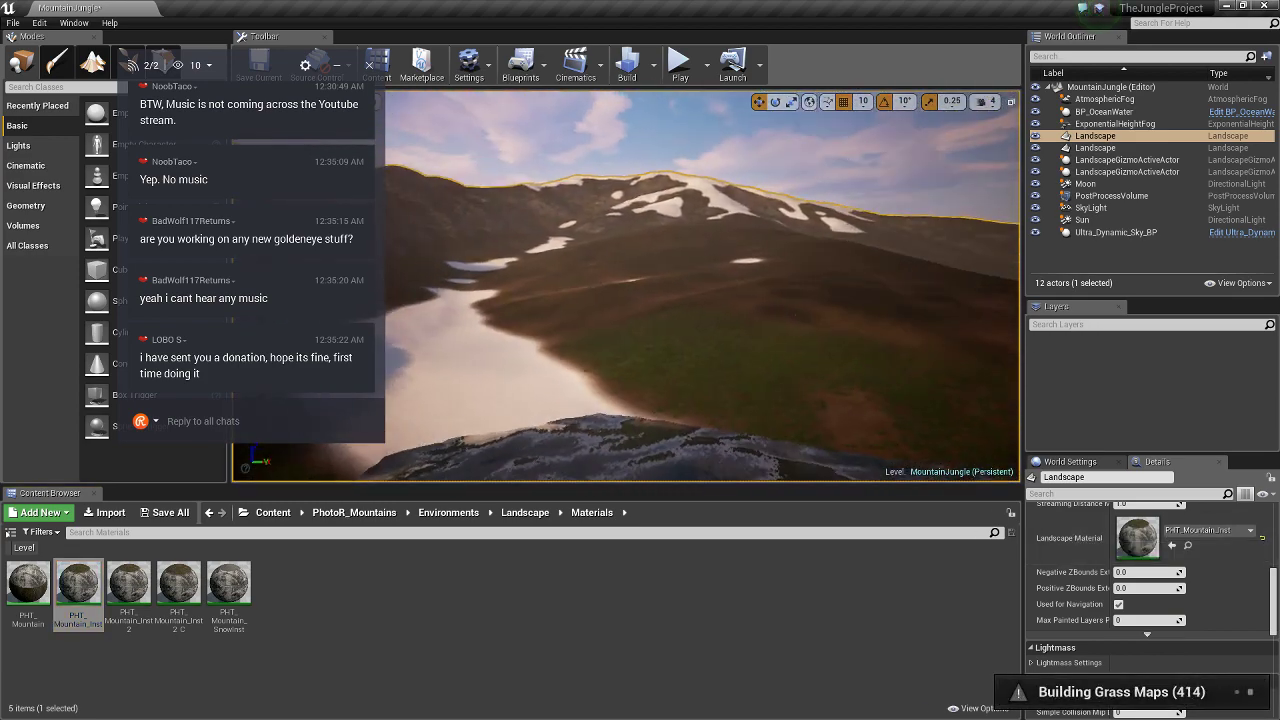
right_drag(748, 282, 748, 282)
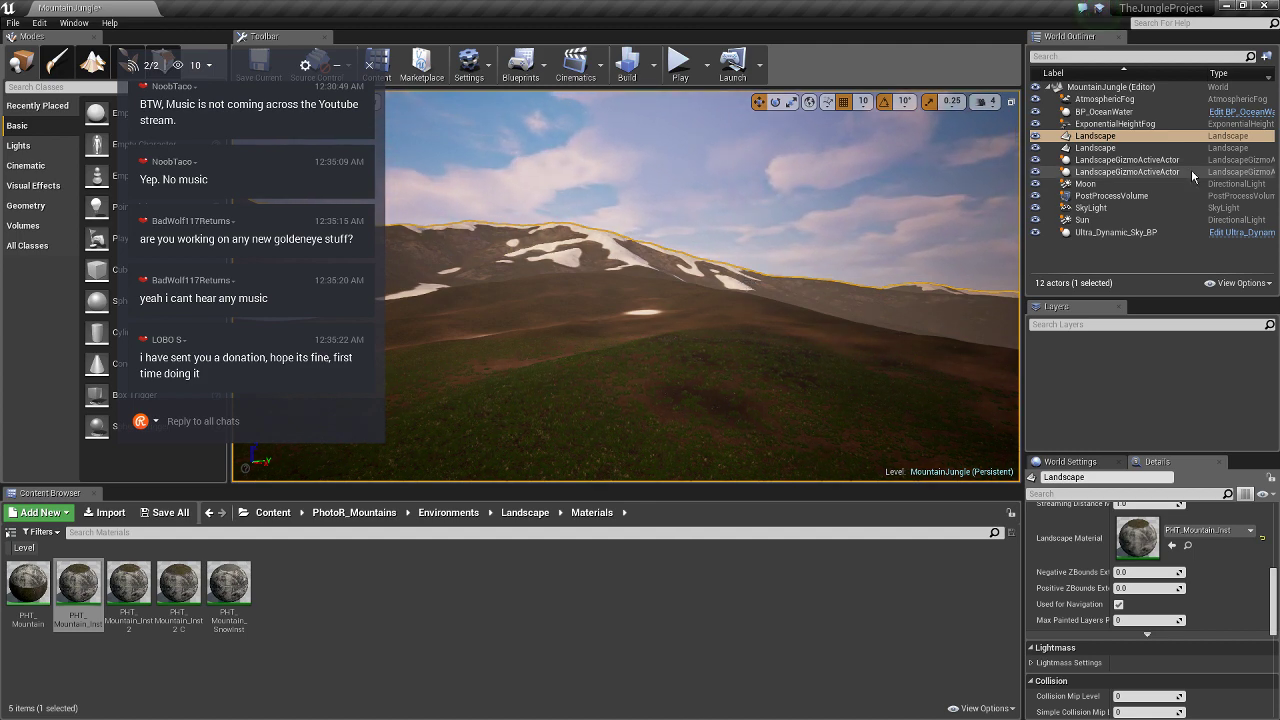
mouse_move(746, 283)
mouse_down()
mouse_move(828, 253)
mouse_move(830, 240)
mouse_up()
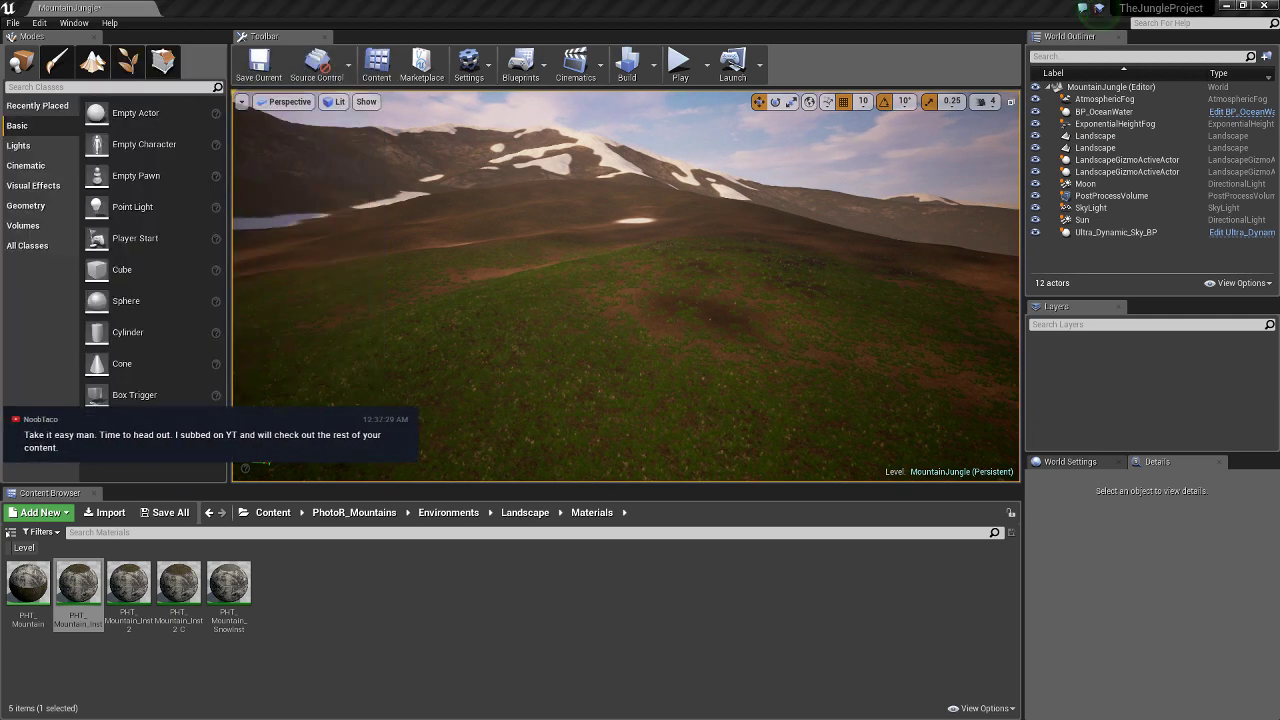
Step: Fly the camera back from the mountain toward the forested hillside, rocky islands and river
right_drag(600, 300, 600, 240)
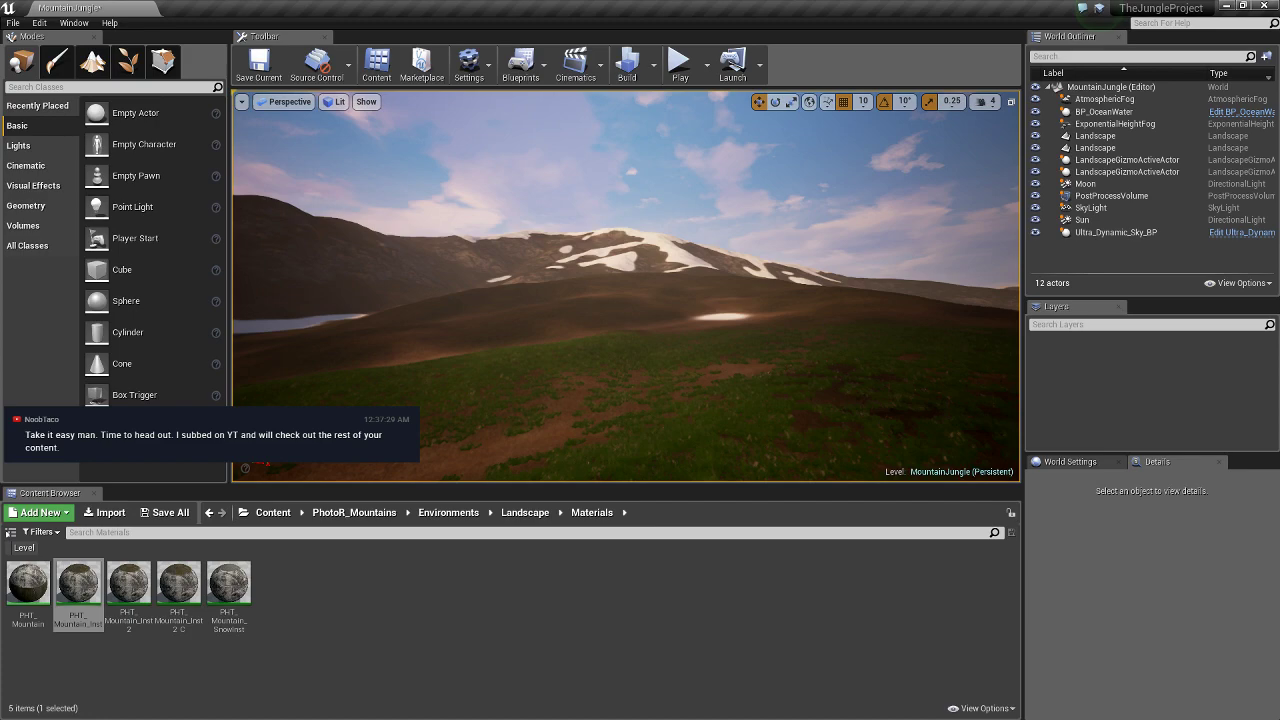
mouse_move(626, 290)
right_down()
mouse_move(560, 290)
mouse_move(700, 290)
mouse_move(626, 260)
mouse_move(626, 320)
mouse_move(660, 280)
mouse_move(590, 312)
right_up()
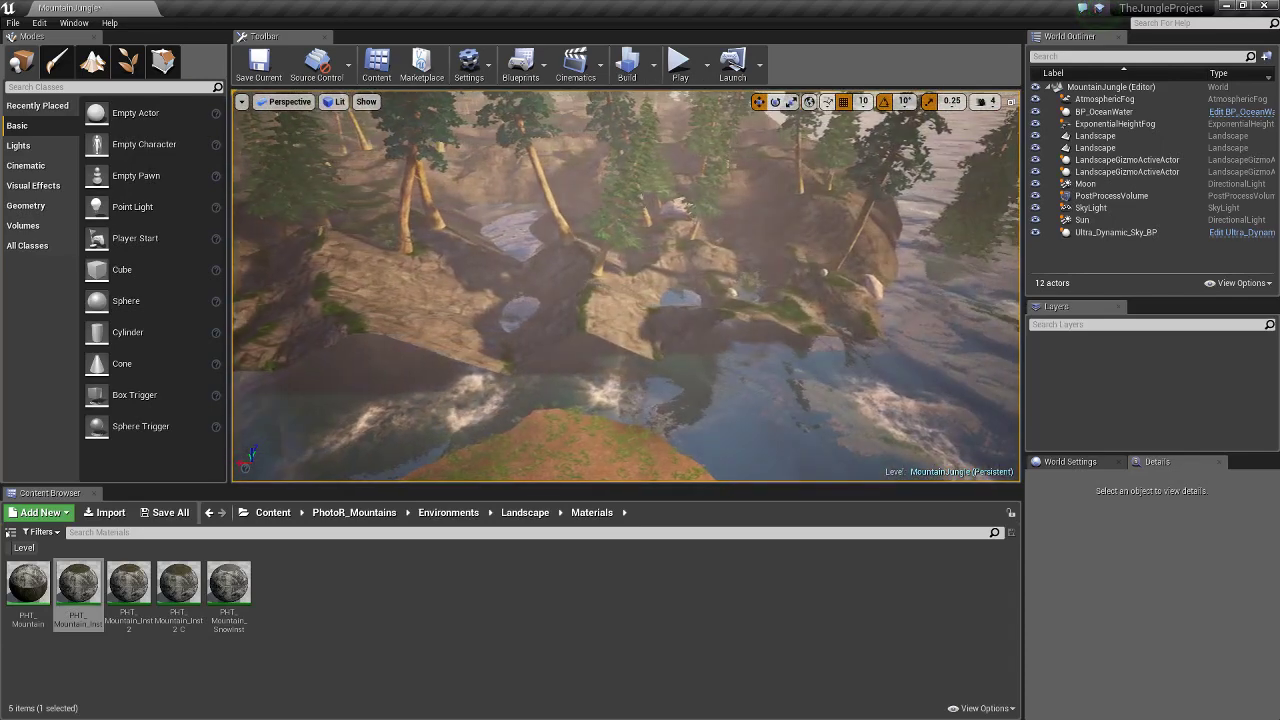
Step: Flatten the terrain at the big rock's edge into a level ledge, then select the Sculpt tool
click(92, 62)
click(40, 203)
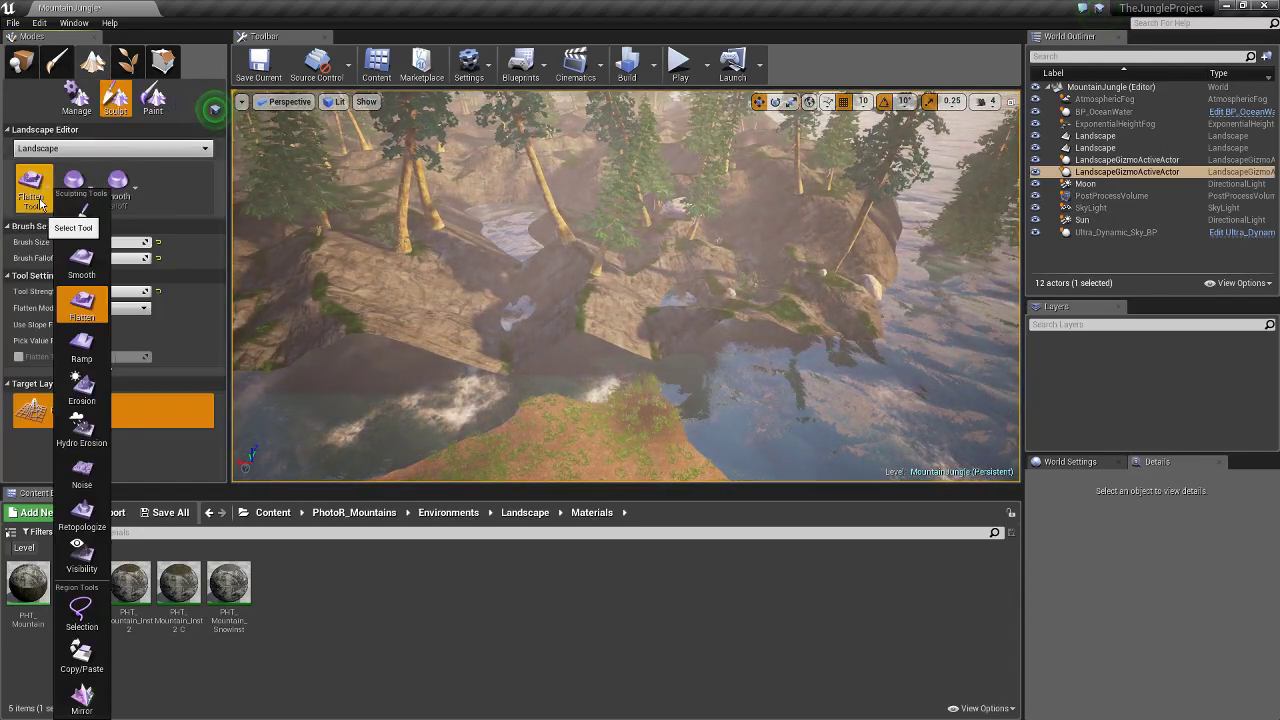
right_drag(886, 280, 852, 312)
mouse_move(852, 312)
mouse_down()
mouse_move(820, 330)
mouse_move(871, 322)
mouse_move(880, 349)
mouse_move(903, 346)
mouse_move(892, 314)
mouse_up()
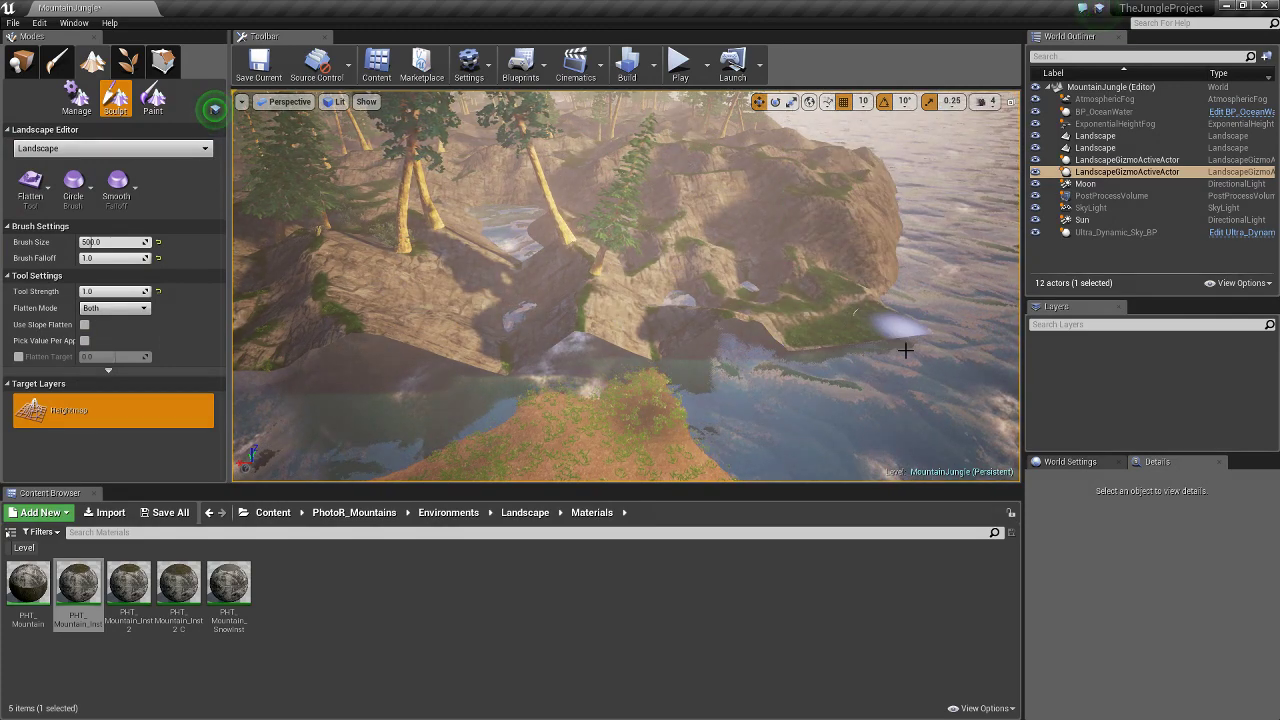
right_drag(892, 314, 860, 320)
click(36, 186)
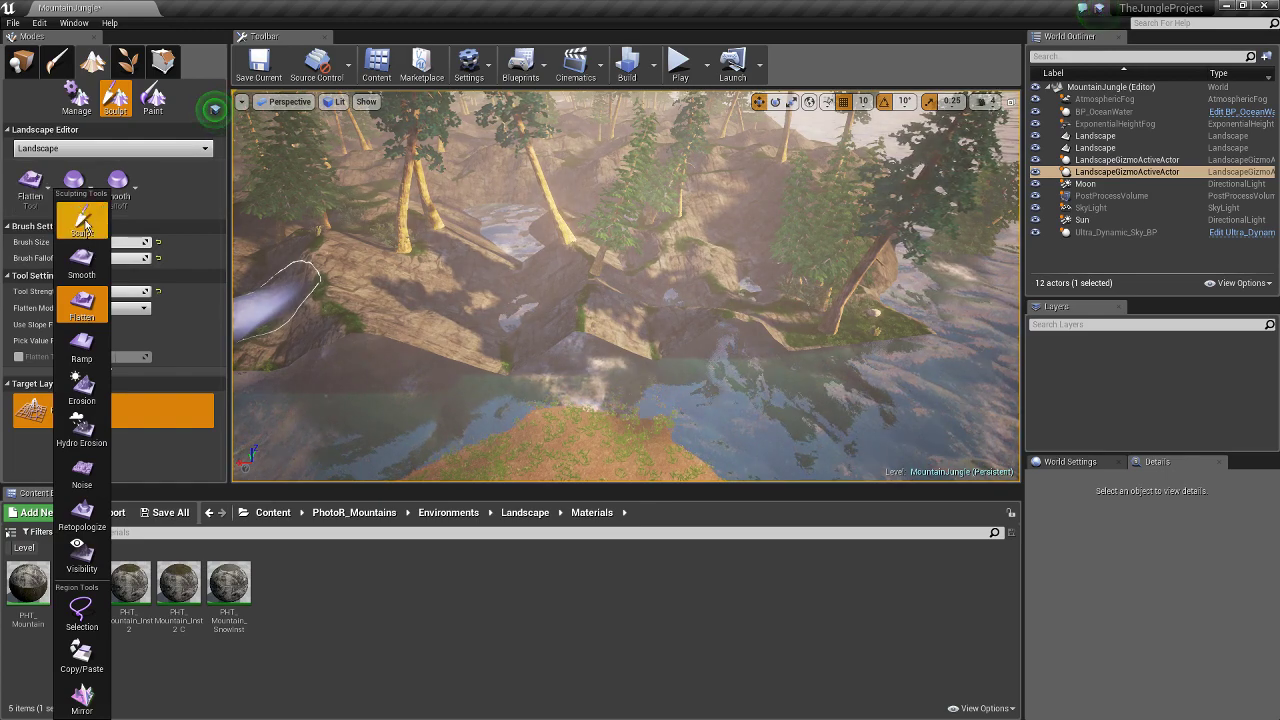
click(80, 226)
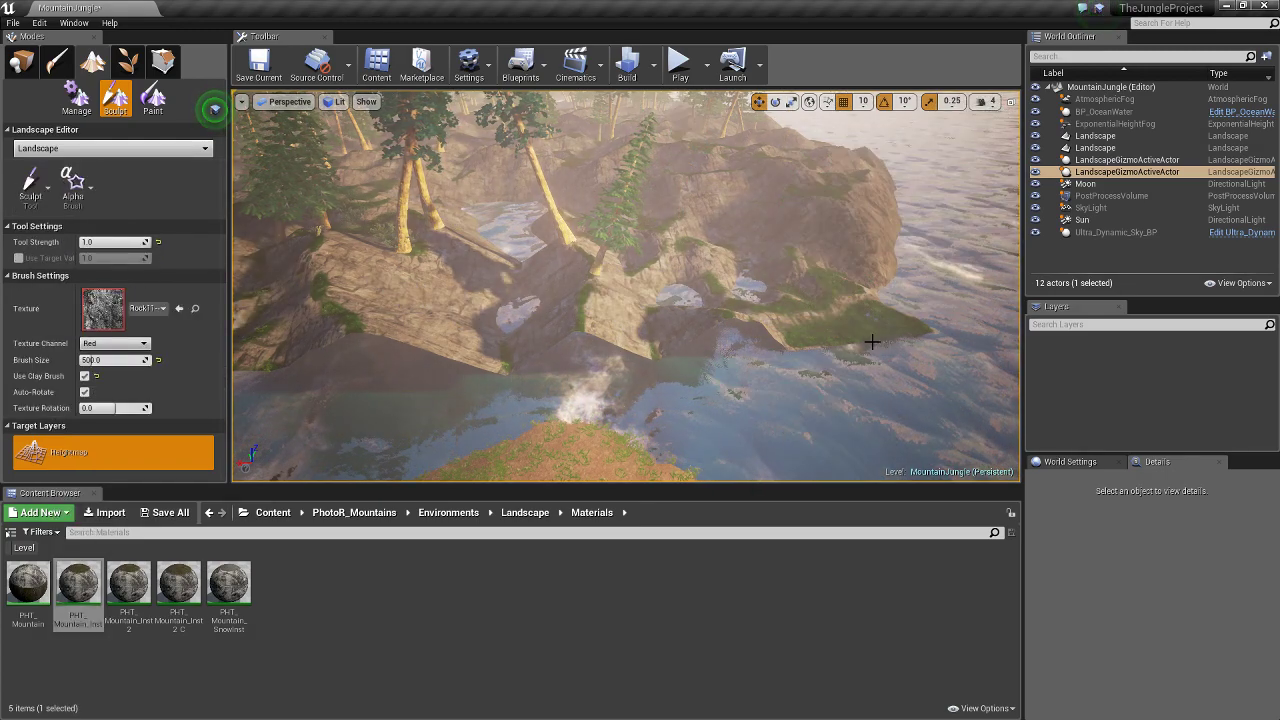
Step: Lower the mossy shore beside the rock so it sinks into the water
mouse_move(872, 341)
shift+mouse_down()
mouse_move(738, 367)
mouse_move(709, 343)
mouse_move(709, 354)
mouse_move(557, 400)
mouse_move(437, 380)
mouse_move(544, 403)
mouse_move(457, 371)
mouse_move(330, 365)
mouse_move(426, 415)
mouse_move(346, 400)
mouse_move(300, 360)
mouse_move(270, 360)
shift+mouse_up()
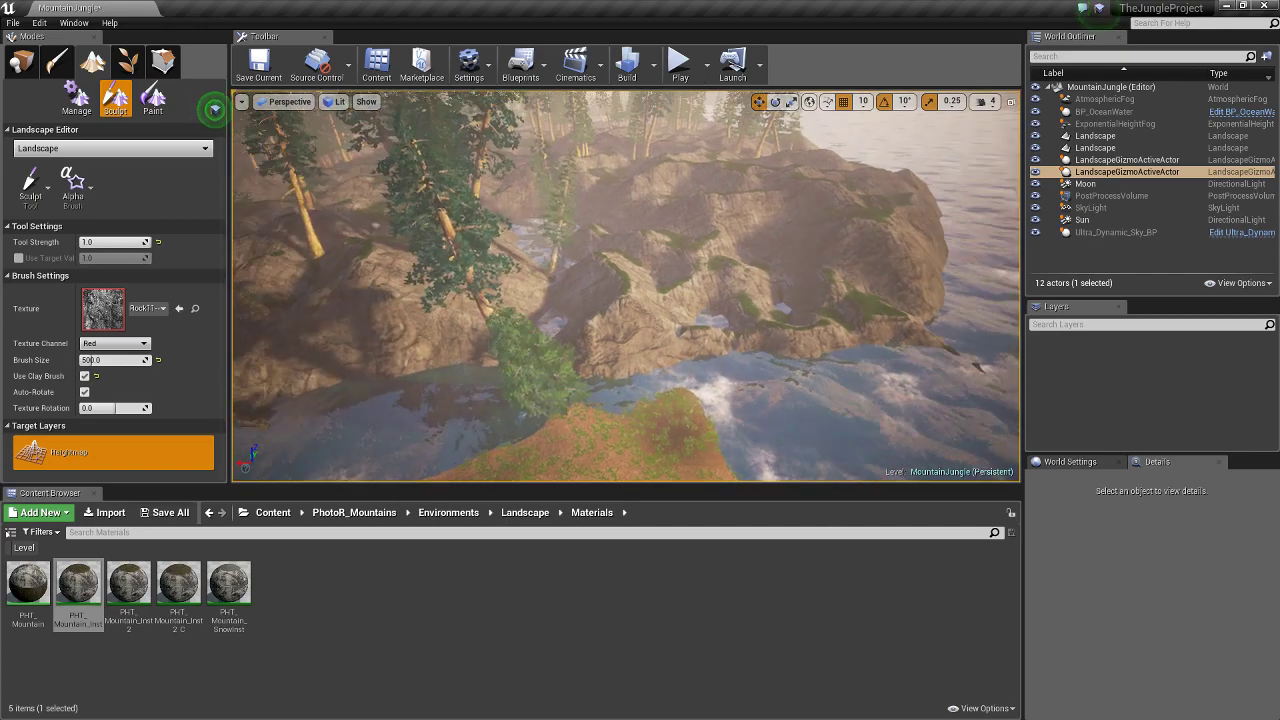
mouse_move(483, 387)
right_down()
mouse_move(578, 308)
mouse_move(571, 331)
mouse_move(451, 331)
mouse_move(434, 386)
mouse_move(300, 360)
mouse_move(491, 287)
mouse_move(580, 360)
mouse_move(300, 260)
mouse_move(400, 320)
mouse_move(608, 346)
right_up()
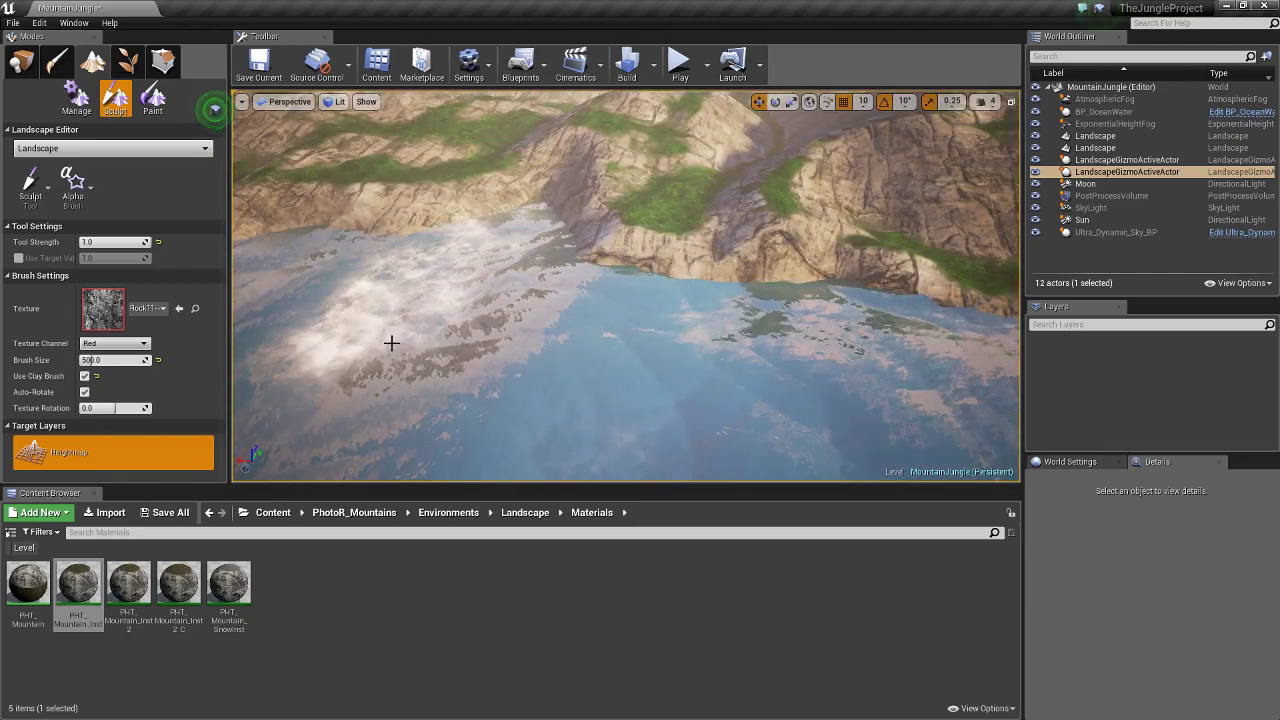
right_drag(391, 343, 480, 335)
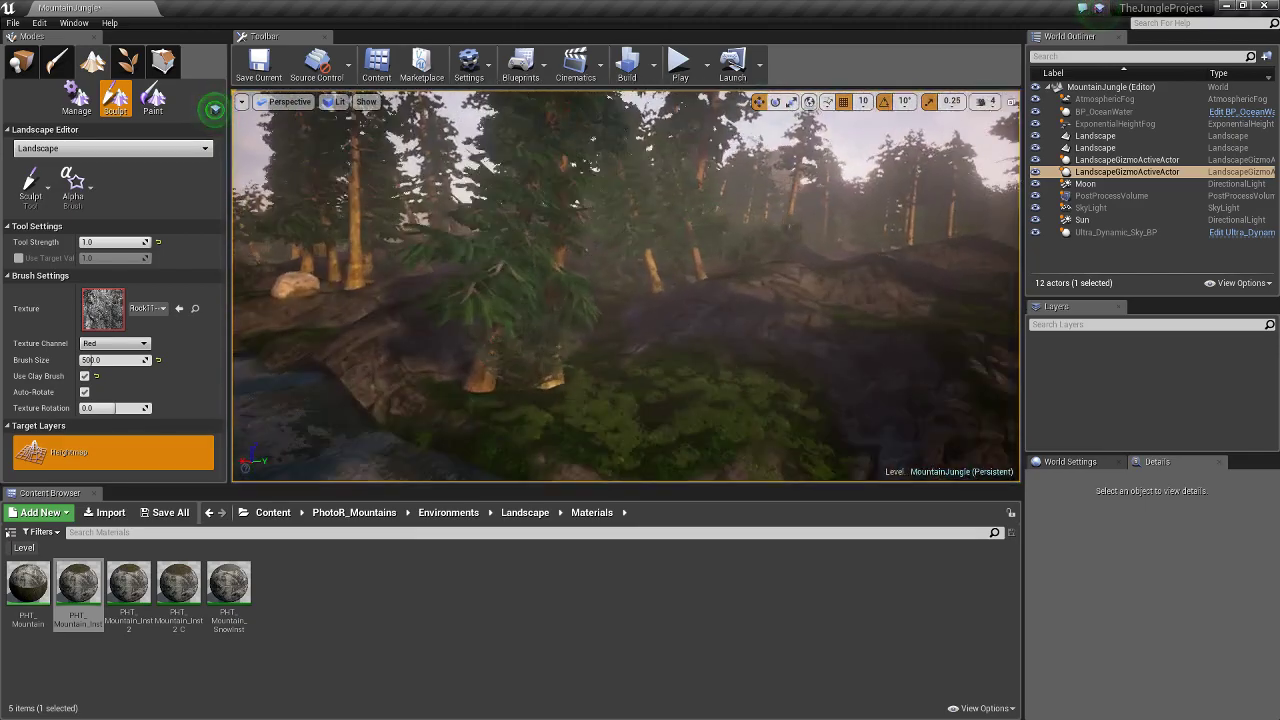
Step: Fly around the cliffs, misty forest and water to inspect the lakes
mouse_move(720, 313)
right_down()
mouse_move(720, 370)
mouse_move(720, 313)
mouse_move(517, 300)
mouse_move(483, 349)
mouse_move(824, 315)
mouse_move(603, 243)
mouse_move(626, 291)
mouse_move(463, 298)
mouse_move(314, 271)
right_up()
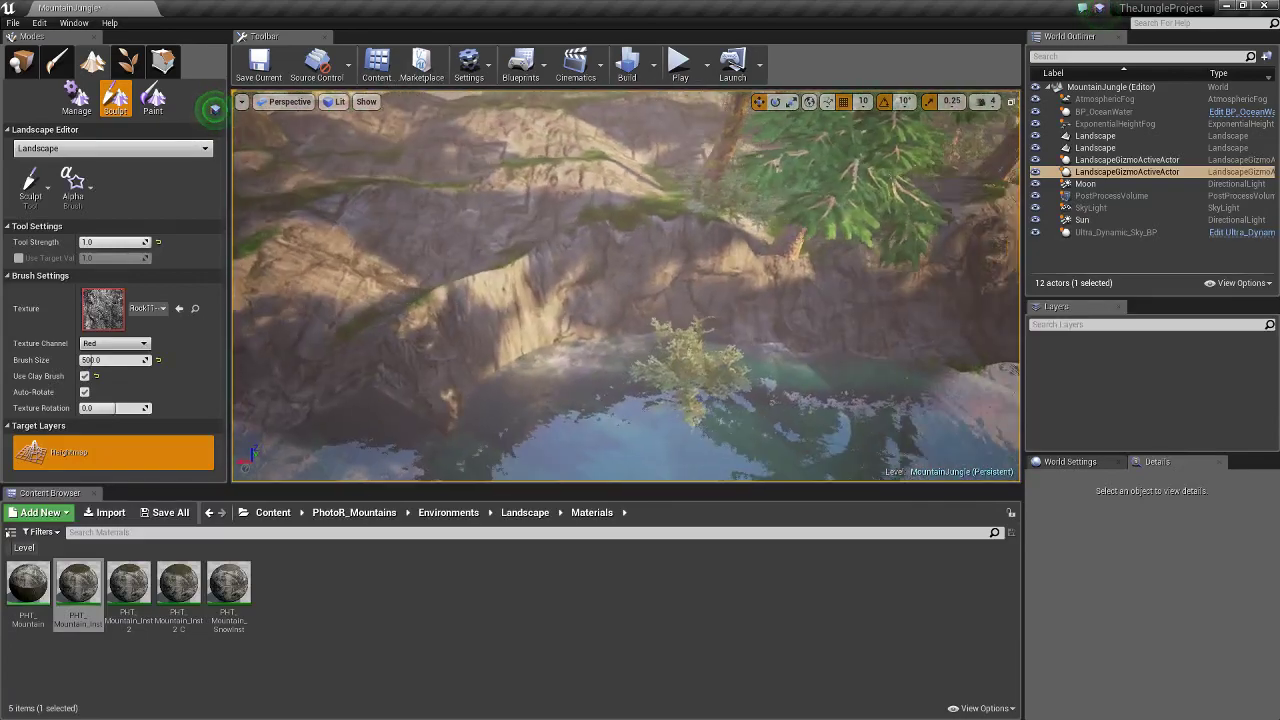
right_drag(314, 271, 487, 295)
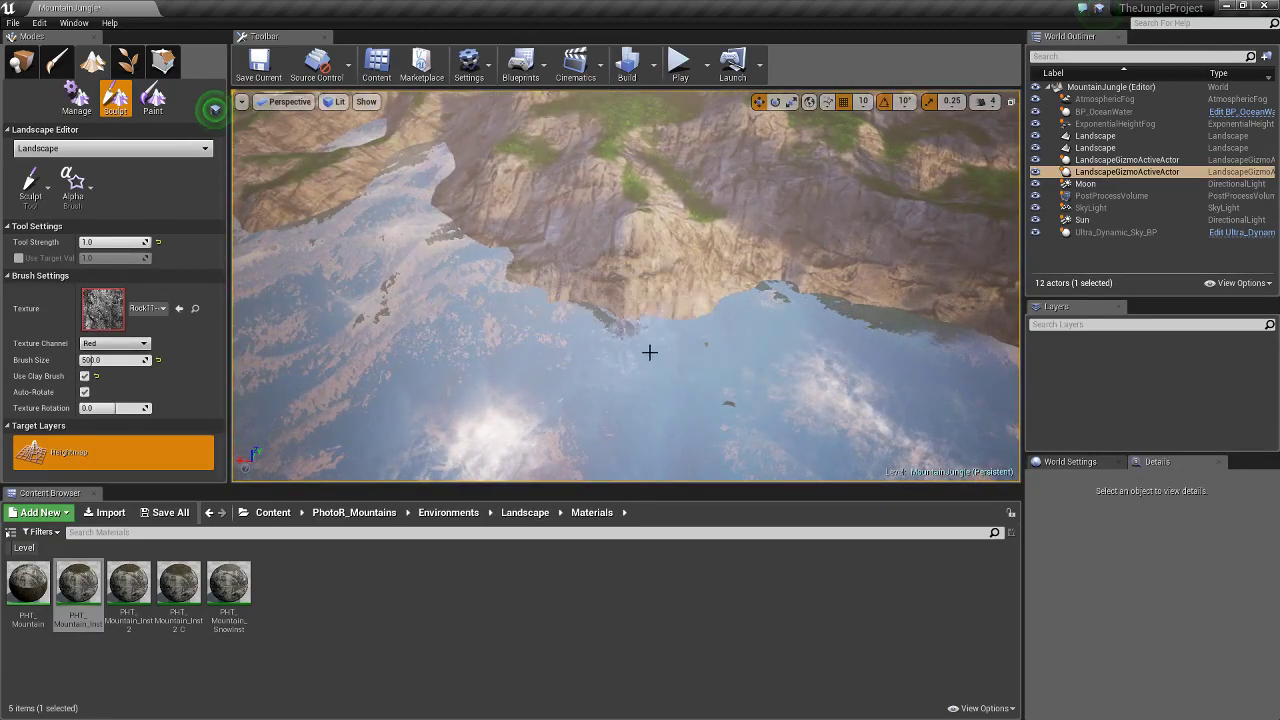
right_drag(300, 314, 300, 314)
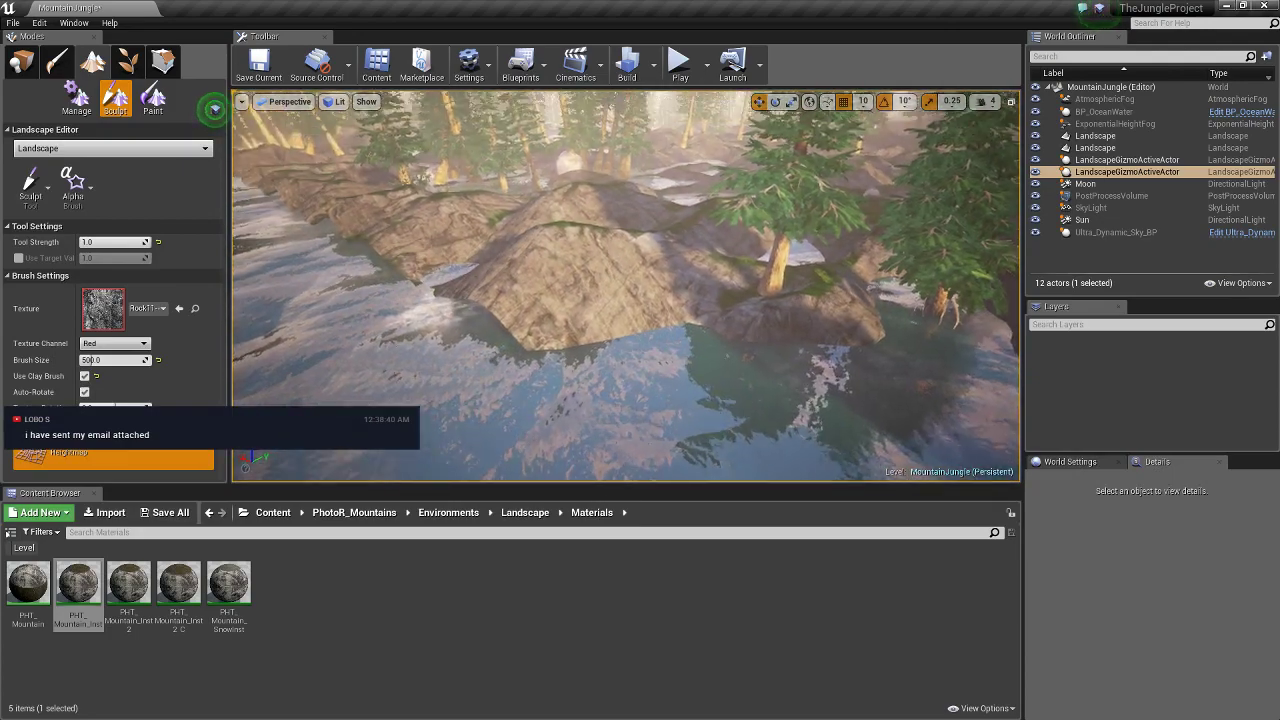
right_drag(617, 357, 617, 357)
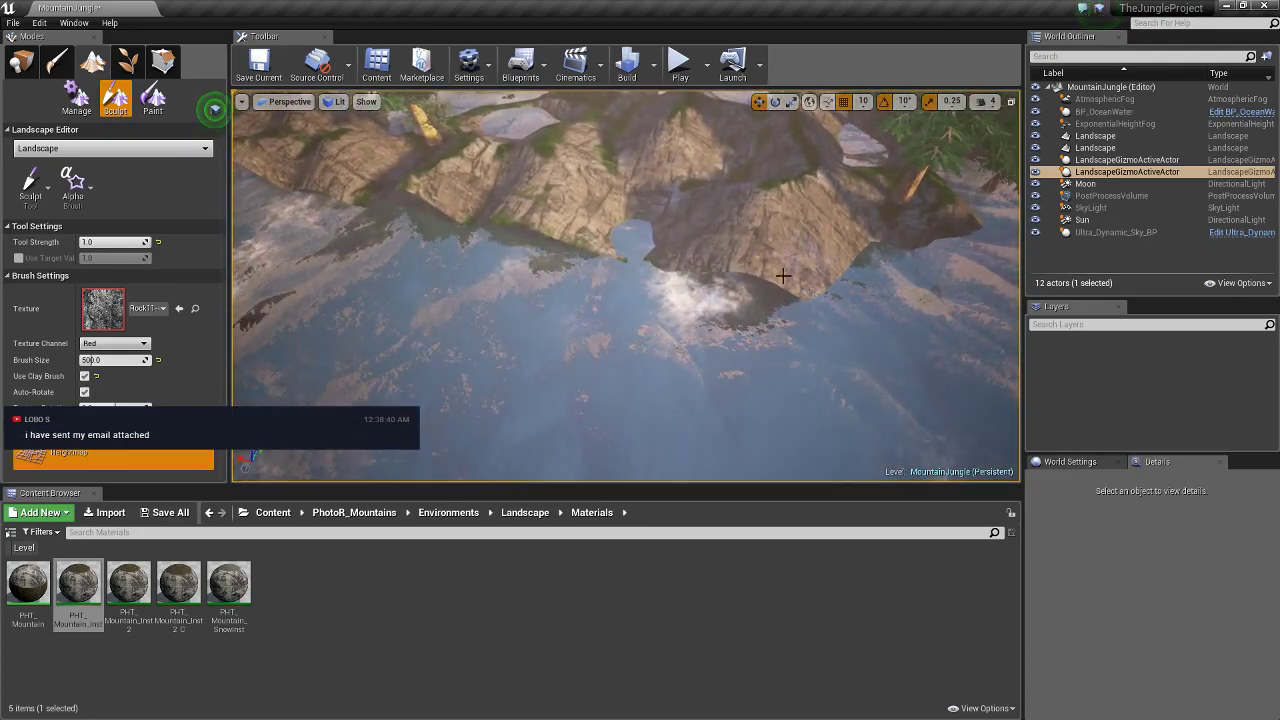
scroll(586, 249, down, 3)
scroll(463, 220, down, 2)
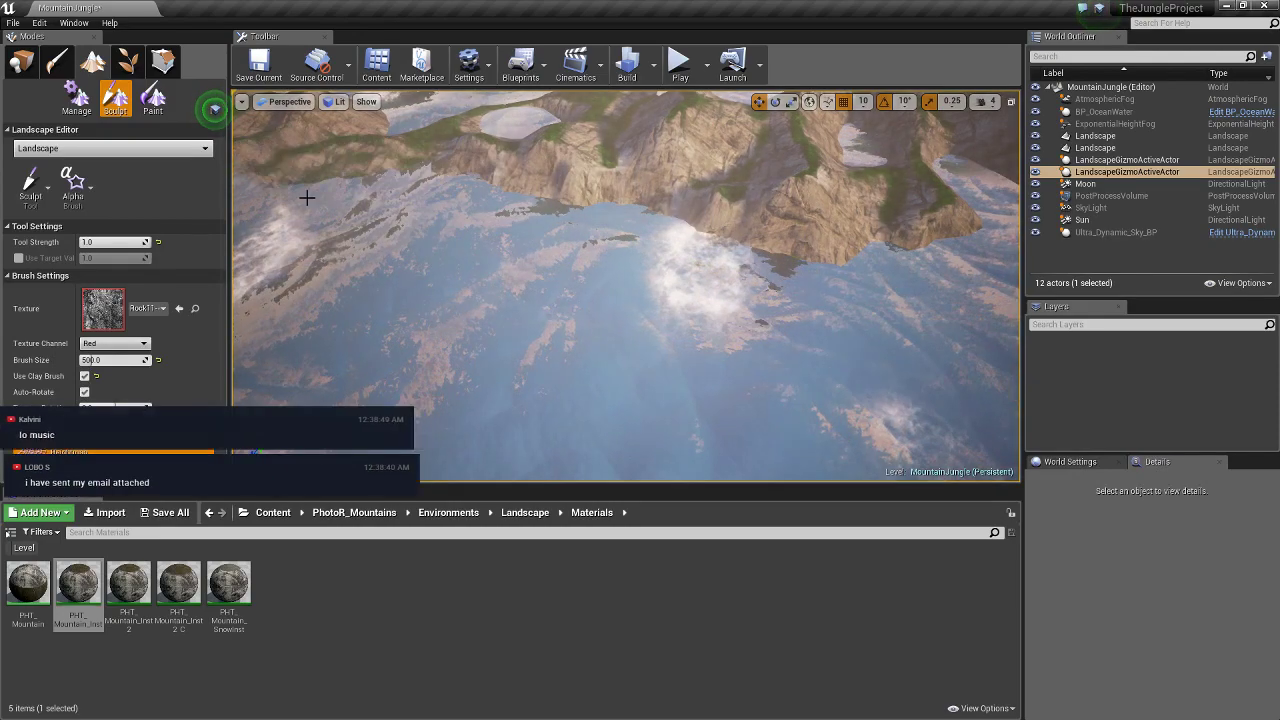
right_drag(294, 206, 511, 291)
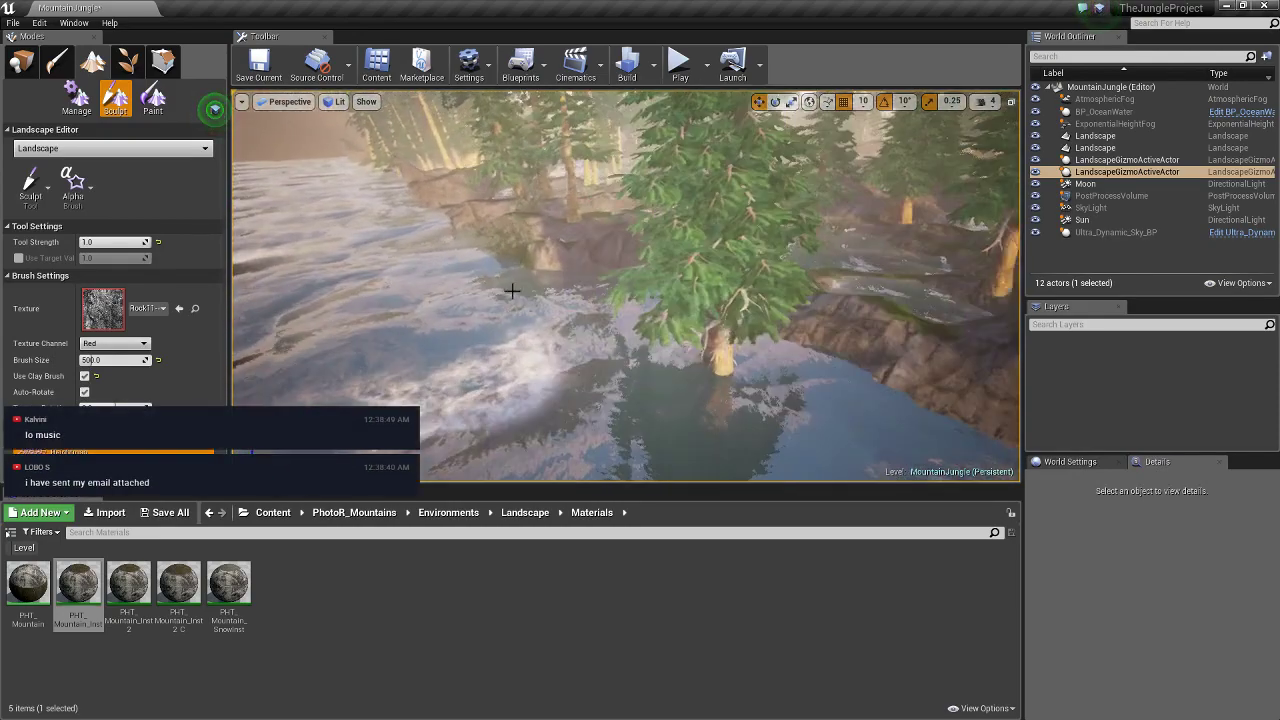
scroll(511, 291, up, 2)
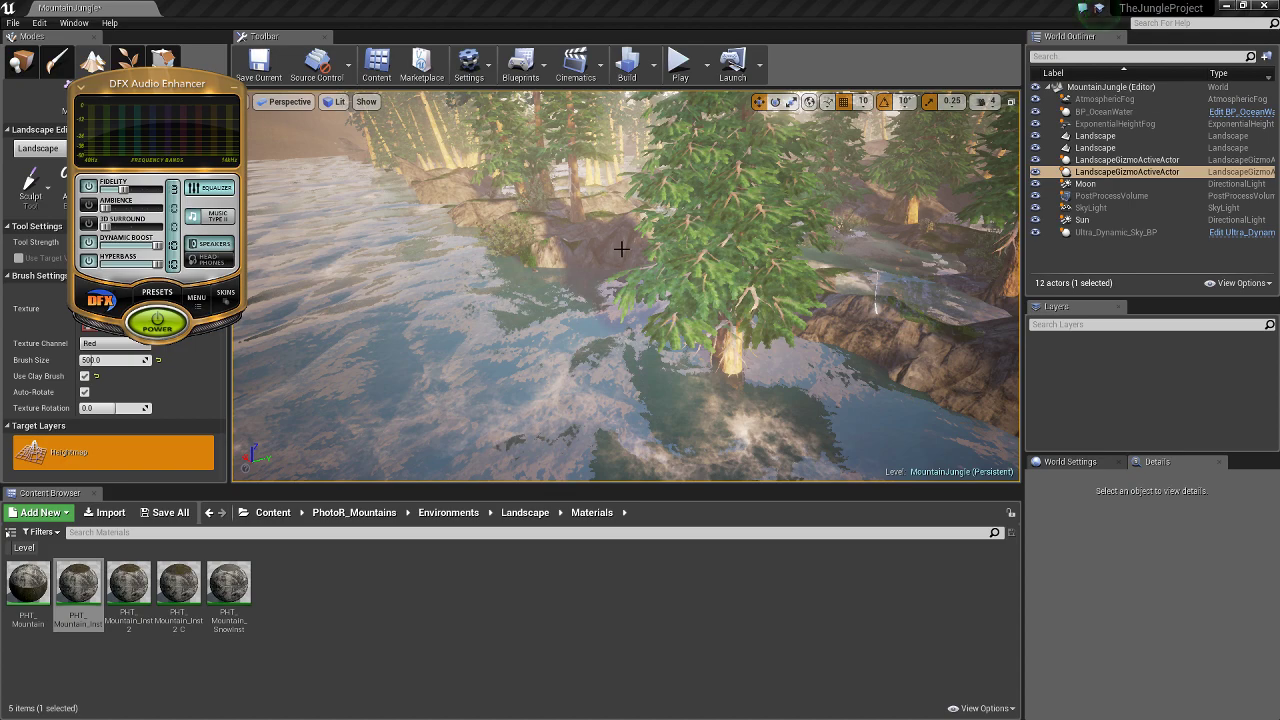
Step: Return to the level view, looking down at the rocky, grass-topped lake islands
mouse_move(622, 249)
right_down()
mouse_move(622, 300)
mouse_move(663, 280)
mouse_move(371, 266)
mouse_move(504, 260)
mouse_move(431, 293)
right_up()
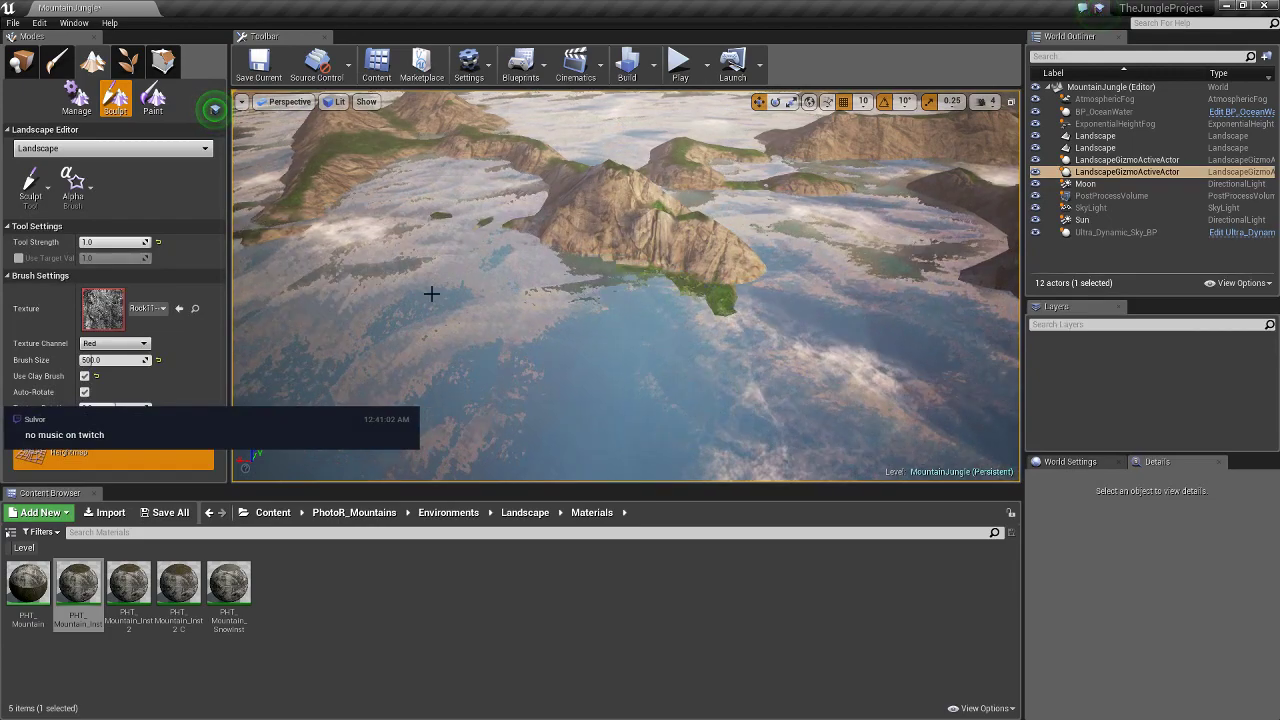
right_drag(703, 331, 640, 300)
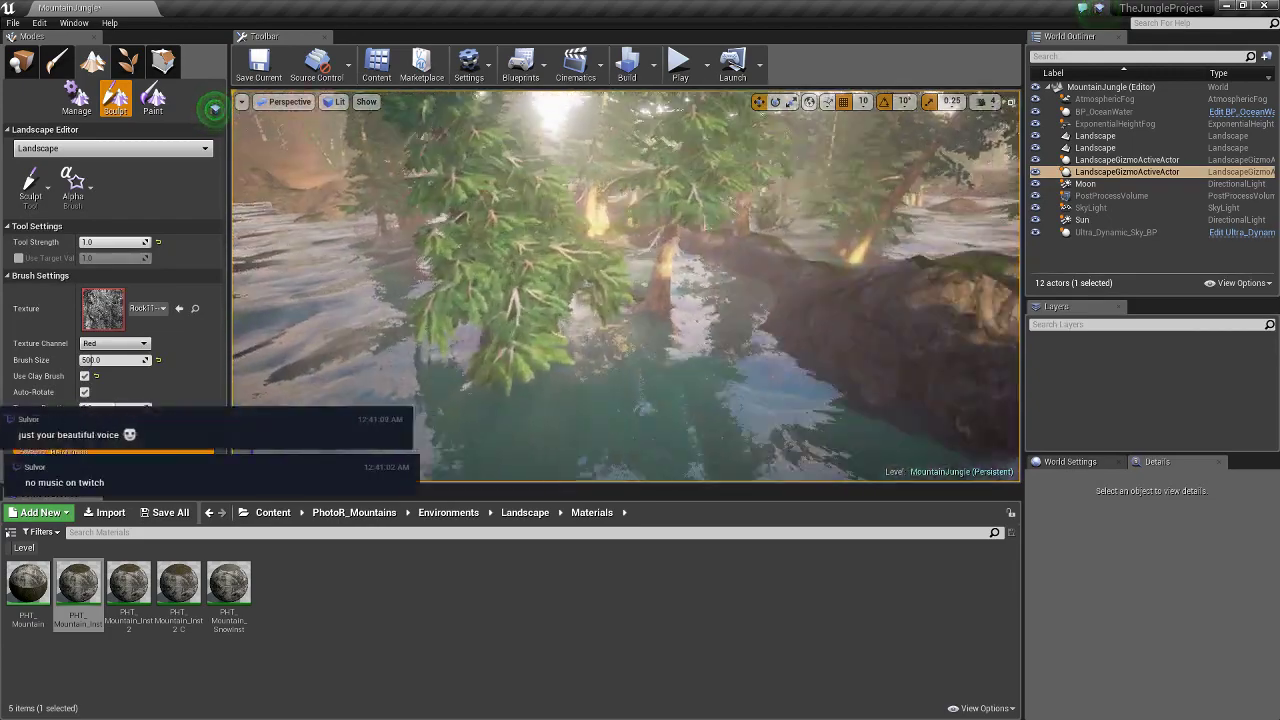
right_drag(546, 268, 546, 268)
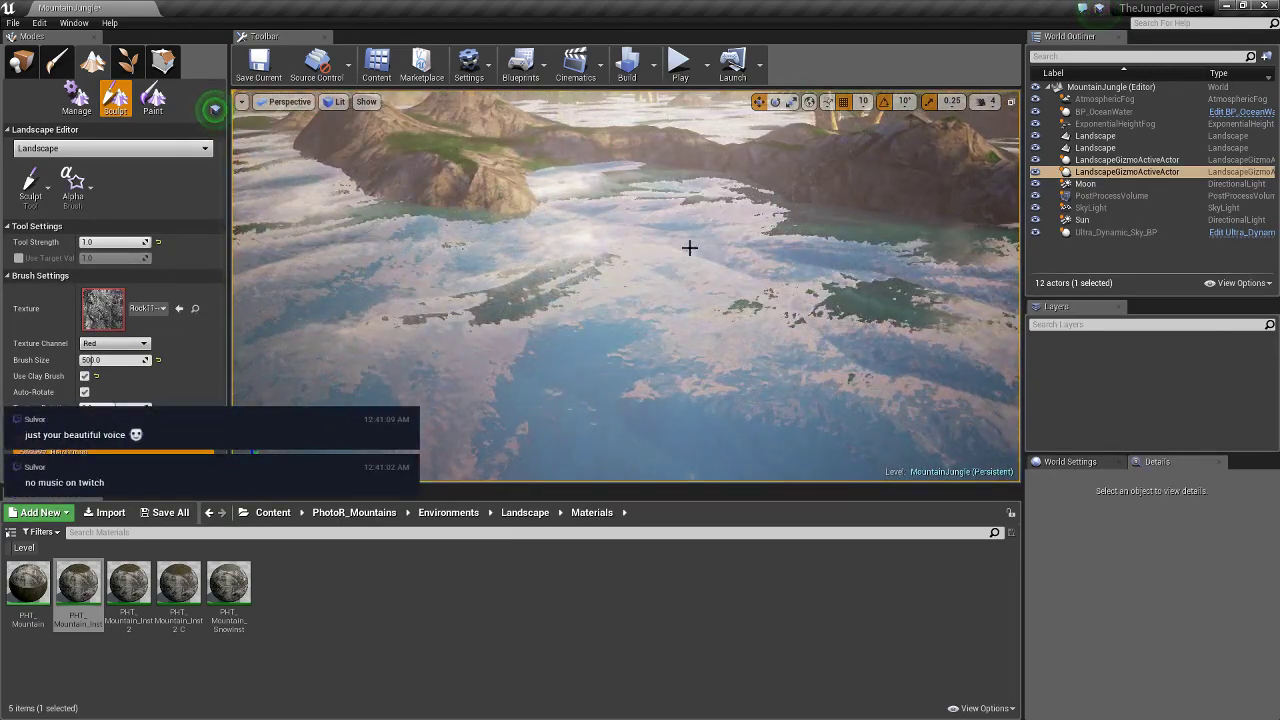
right_drag(698, 217, 685, 249)
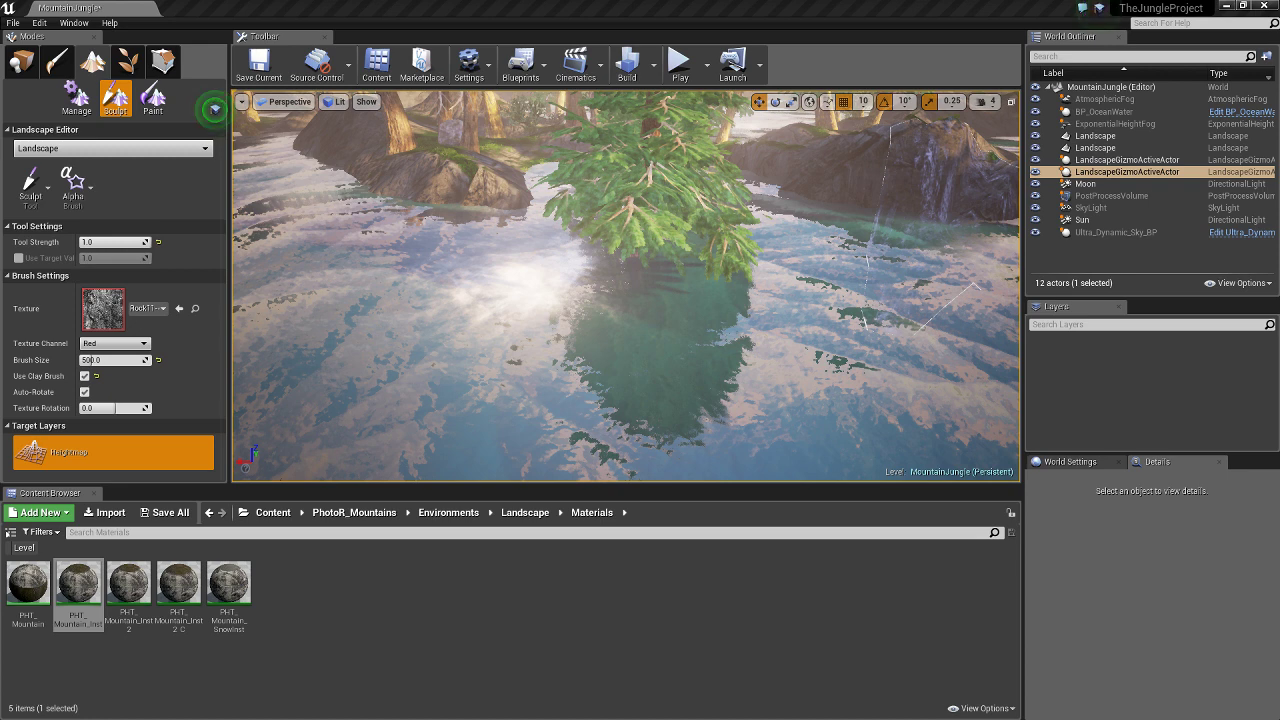
Step: Switch to landscape Paint mode and select Layer_02 in Target Layers
mouse_move(766, 217)
right_down()
mouse_move(766, 160)
mouse_move(766, 300)
right_up()
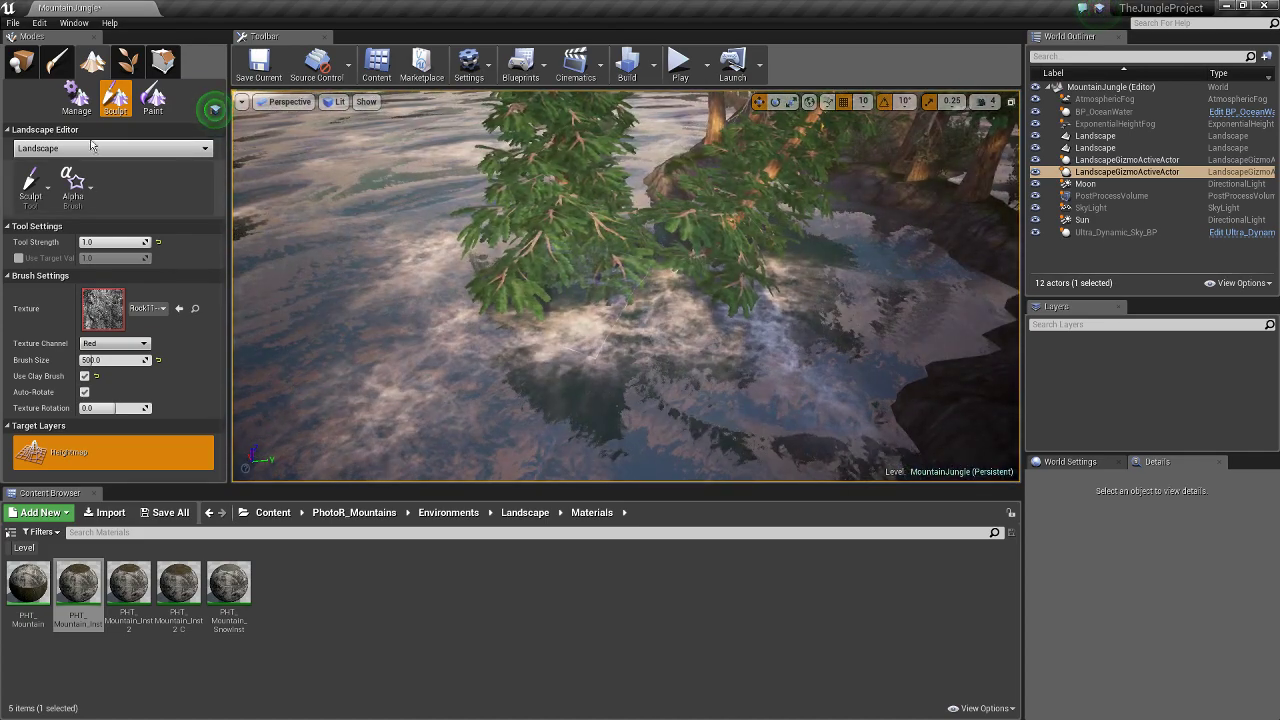
click(153, 97)
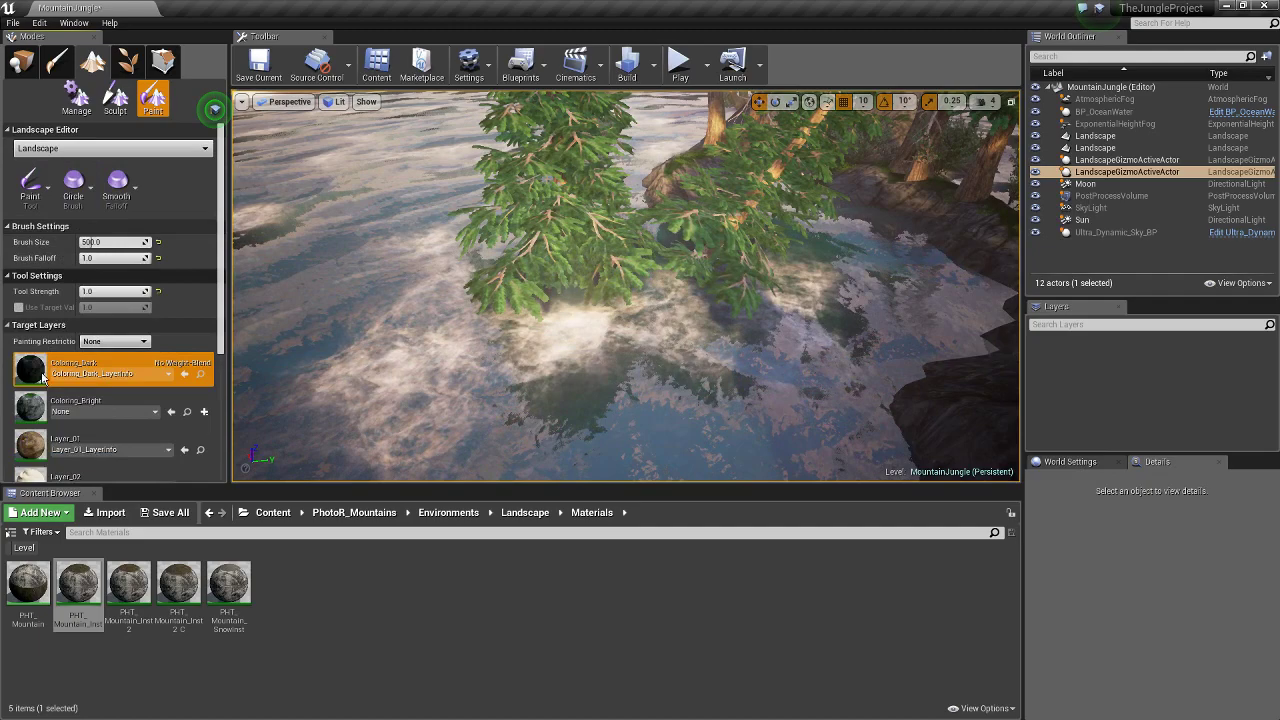
scroll(42, 377, down, 5)
click(130, 250)
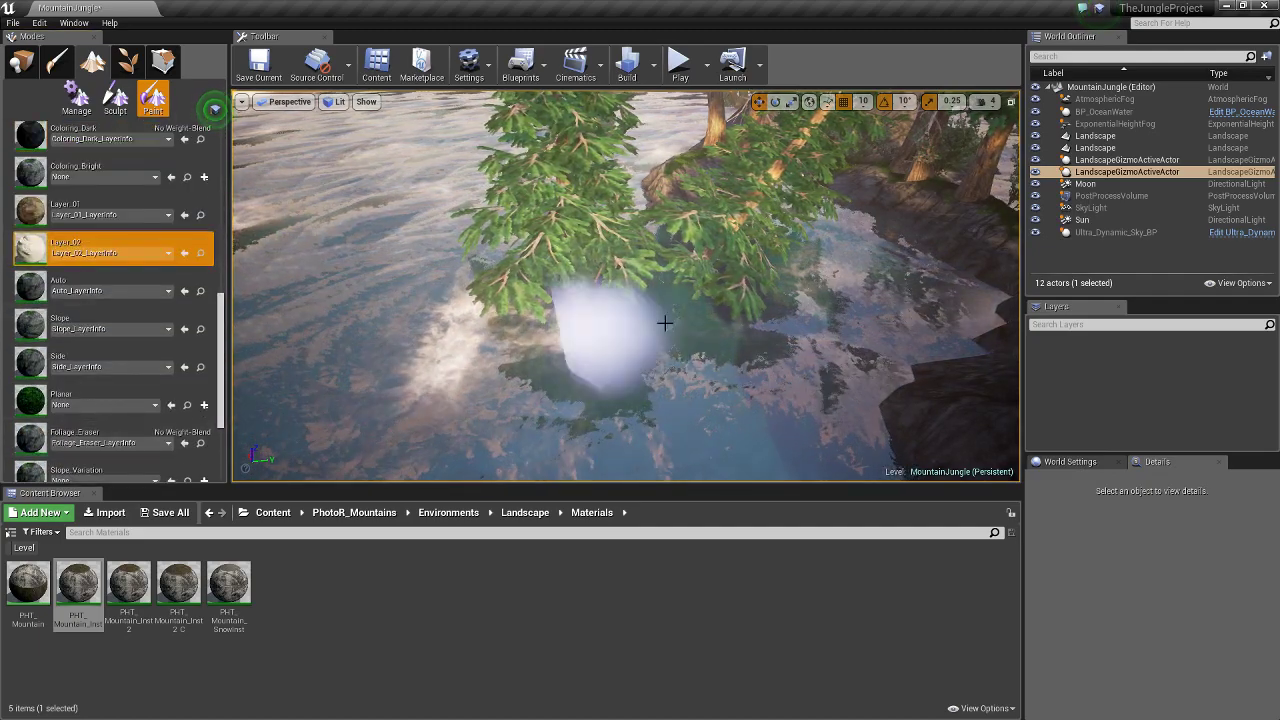
Step: Fly through the forest to the sandy bank to view the pale Layer_02 path
mouse_move(689, 269)
right_down()
mouse_move(542, 273)
mouse_move(540, 117)
right_up()
right_drag(717, 191, 640, 300)
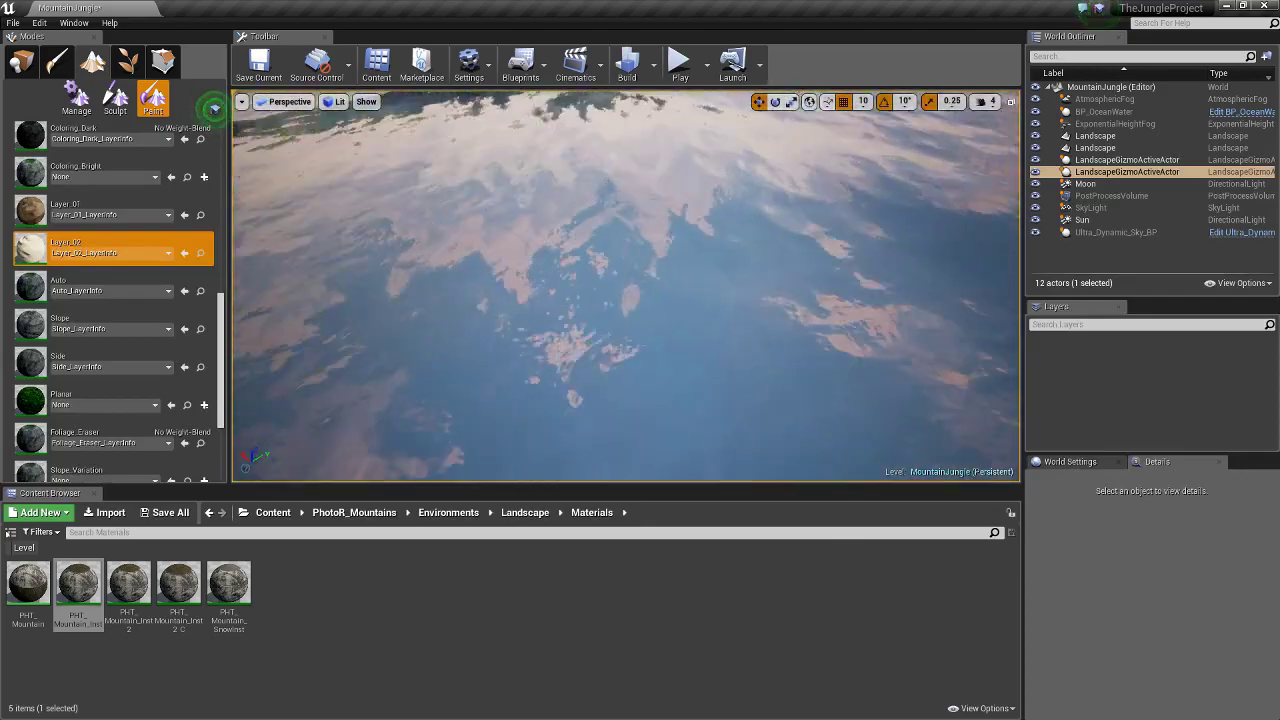
mouse_move(503, 243)
right_down()
mouse_move(560, 260)
mouse_move(783, 257)
mouse_move(640, 260)
mouse_move(629, 192)
right_up()
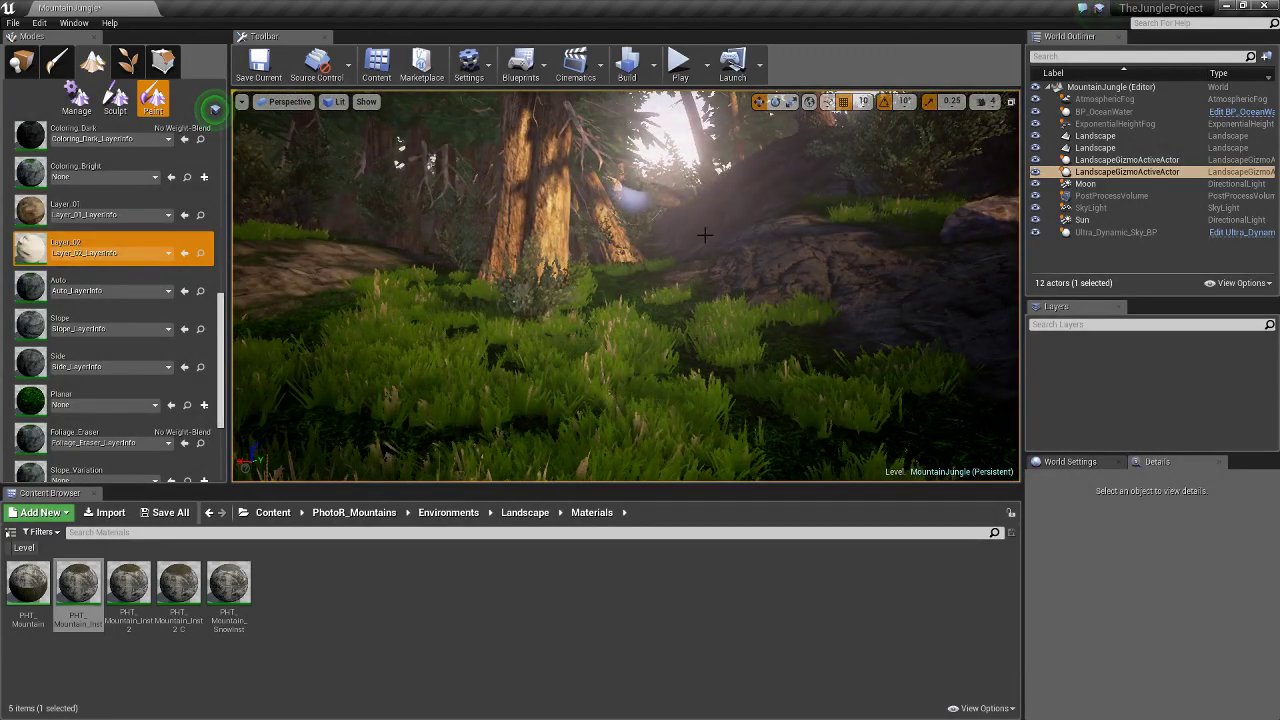
right_drag(703, 250, 703, 250)
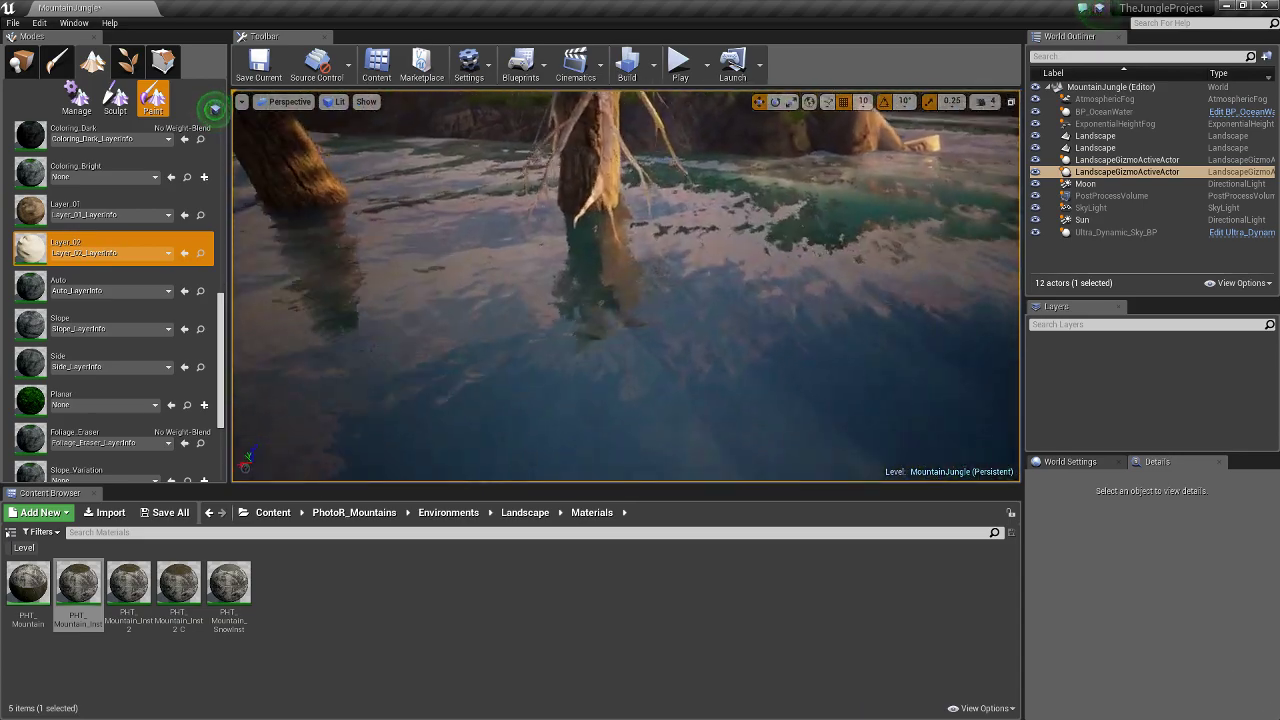
mouse_move(576, 338)
right_down()
mouse_move(590, 296)
mouse_move(583, 393)
right_up()
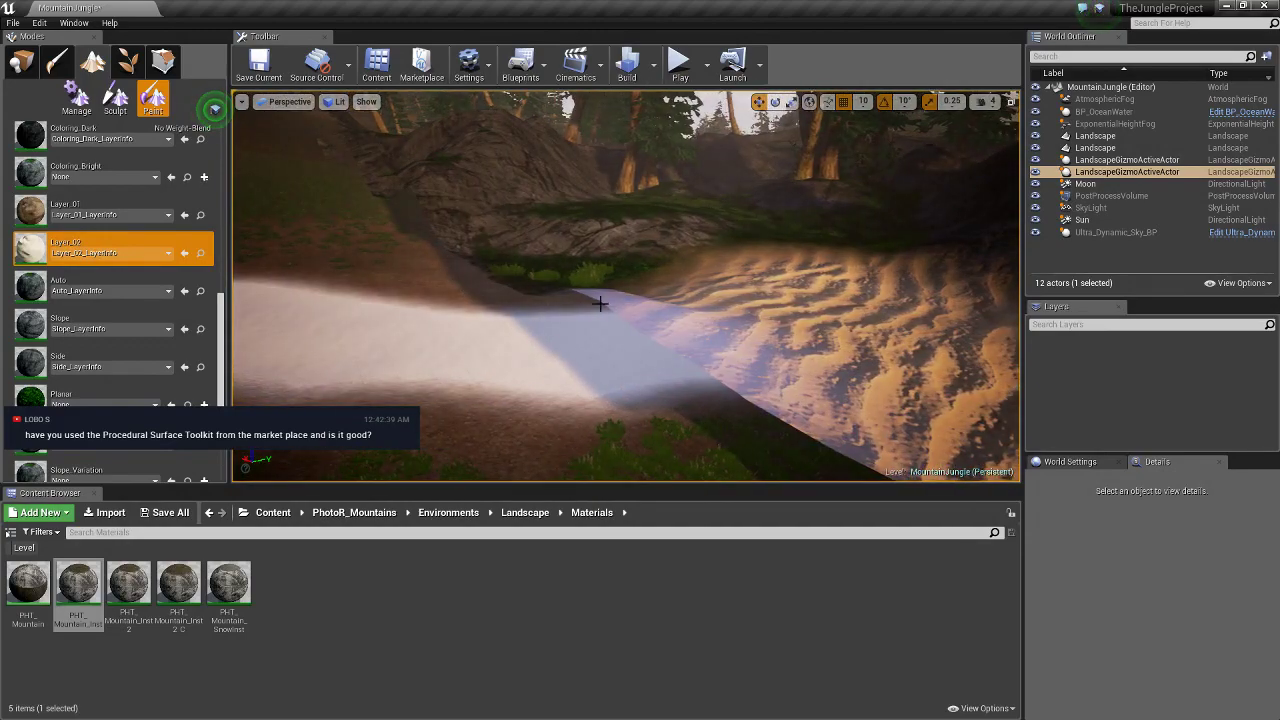
right_drag(600, 303, 586, 246)
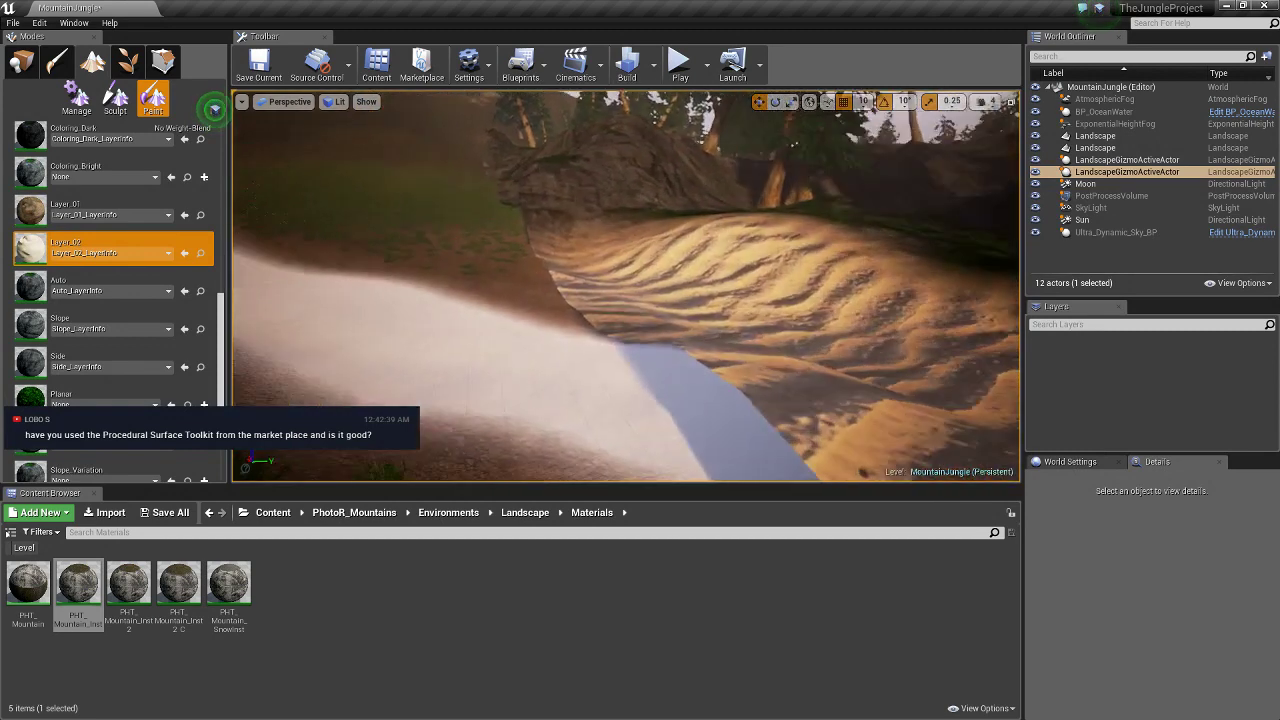
right_drag(626, 286, 626, 286)
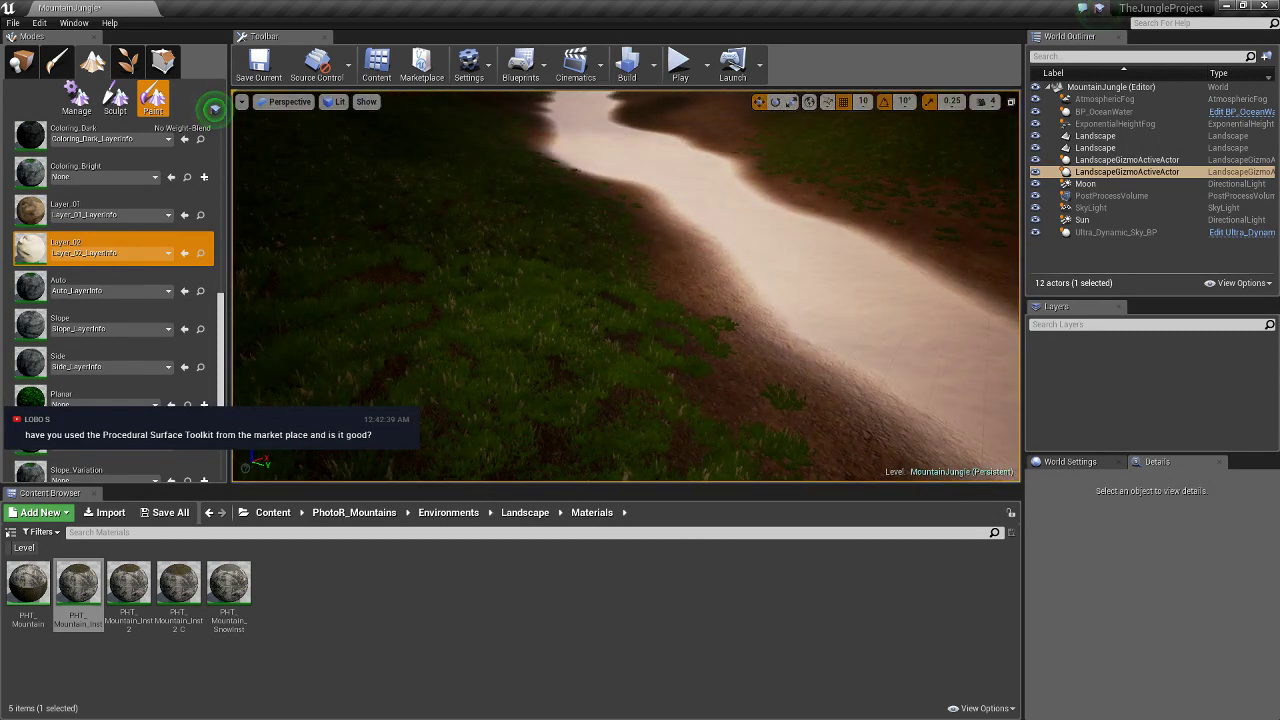